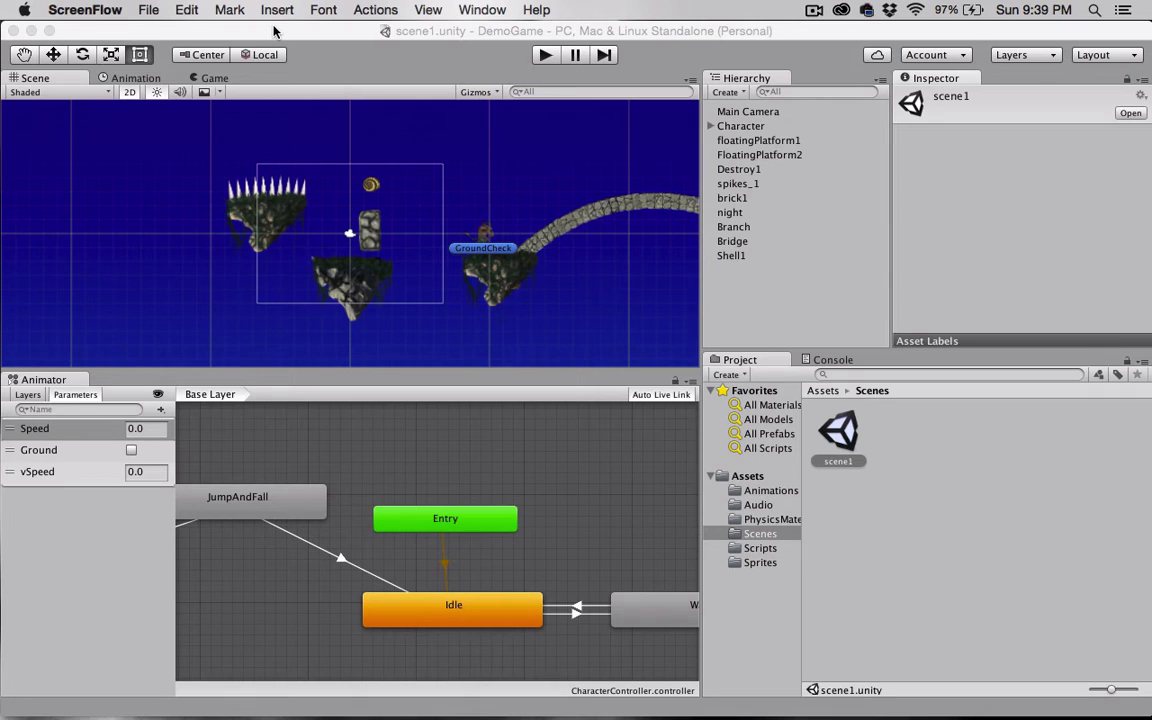
- Look over the platform scene and inspect the ObjectAudio and SoundHolder scripts in the project's Scripts folder
scroll(443, 168, up, 5)
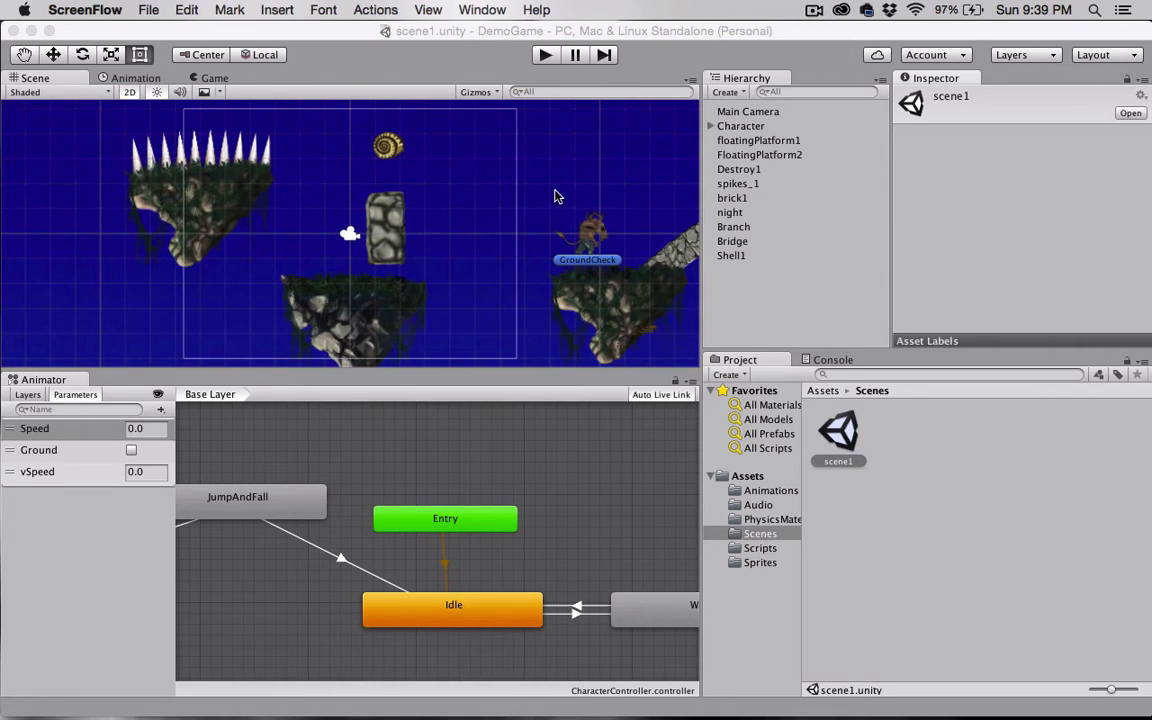
middle_drag(557, 196, 419, 180)
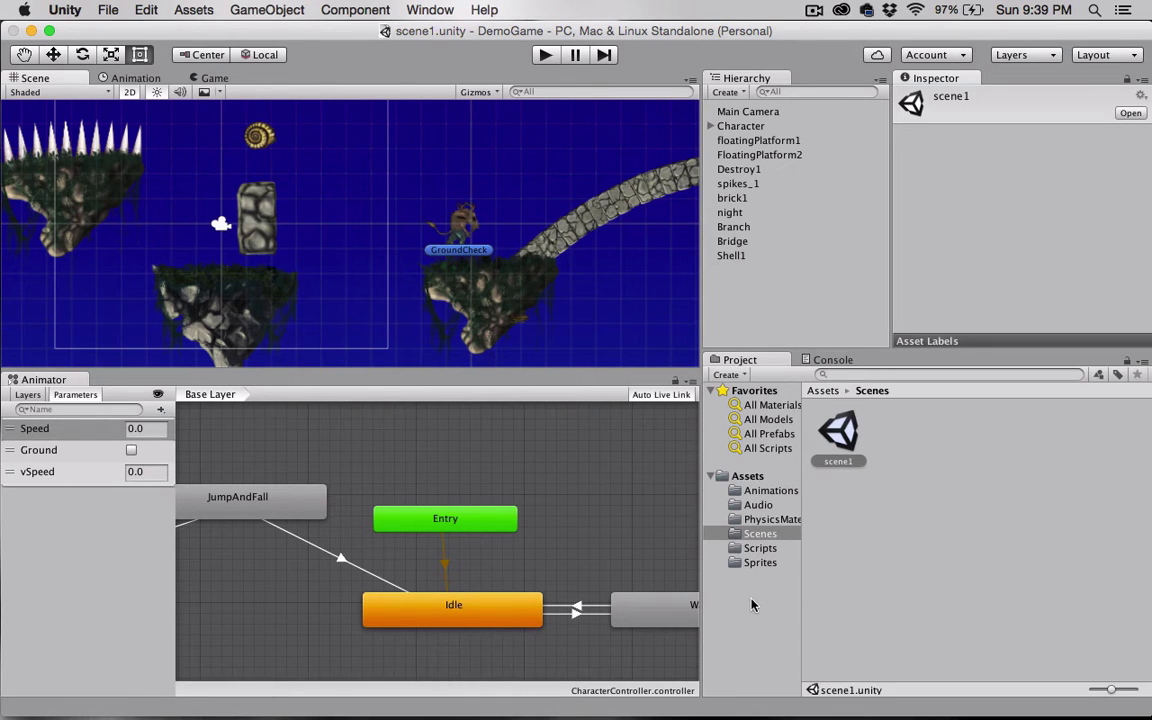
click(757, 548)
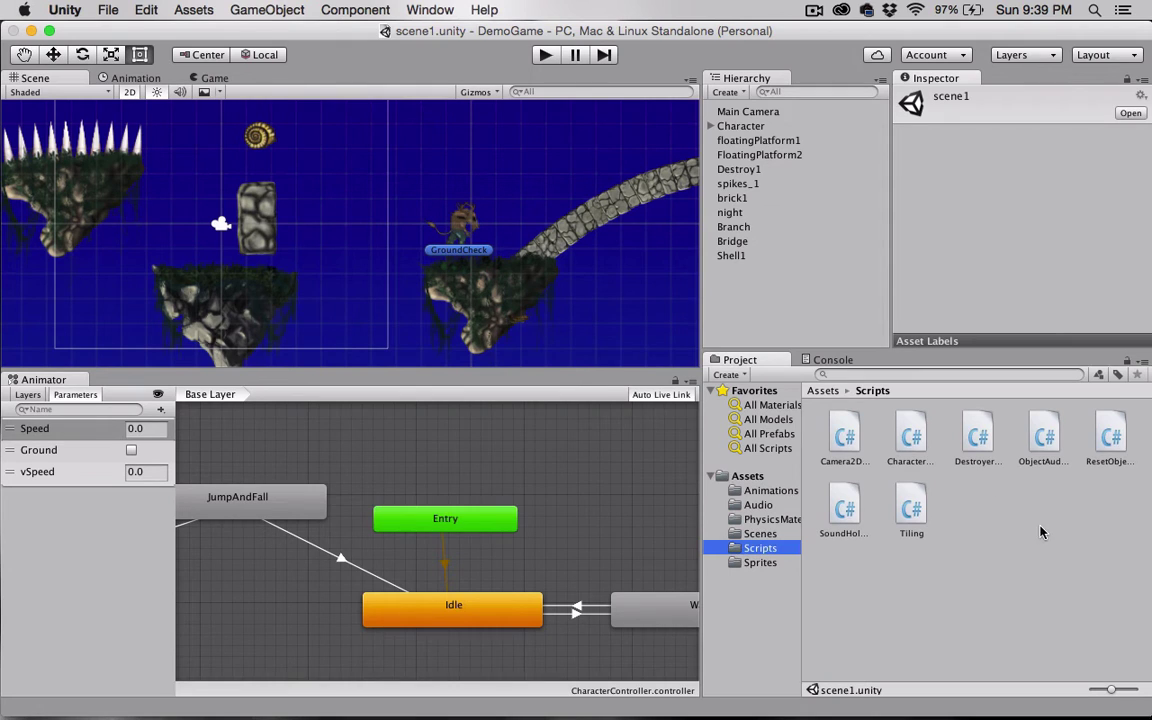
click(1043, 440)
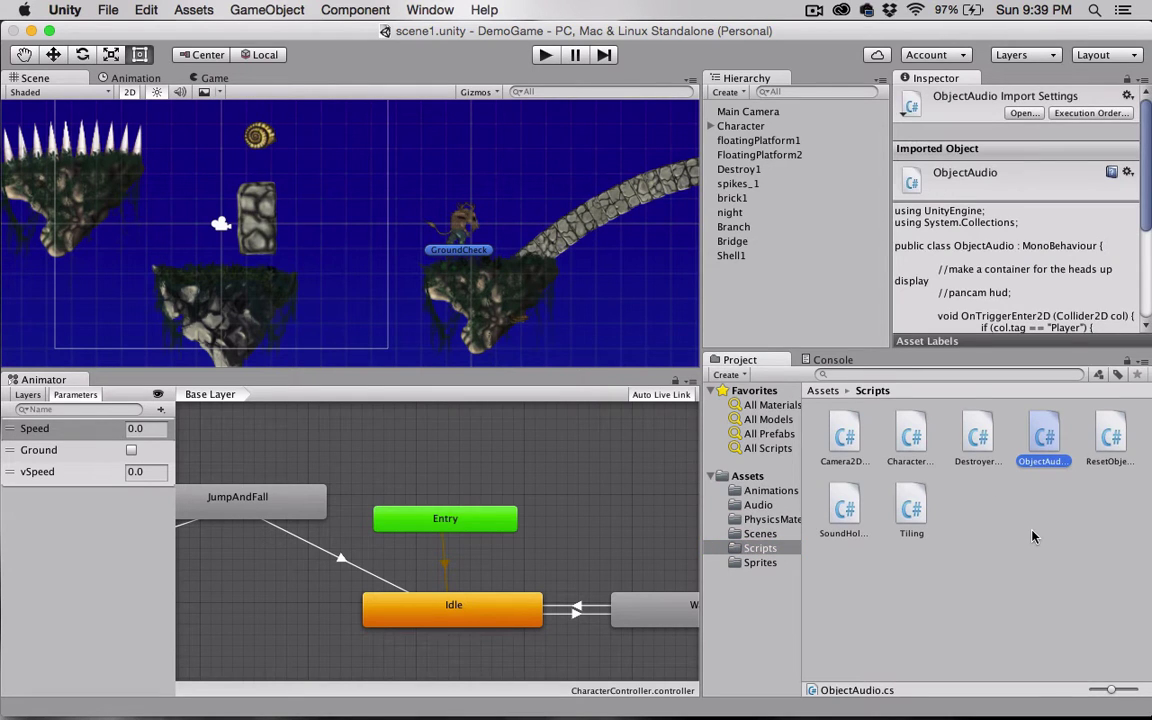
click(844, 512)
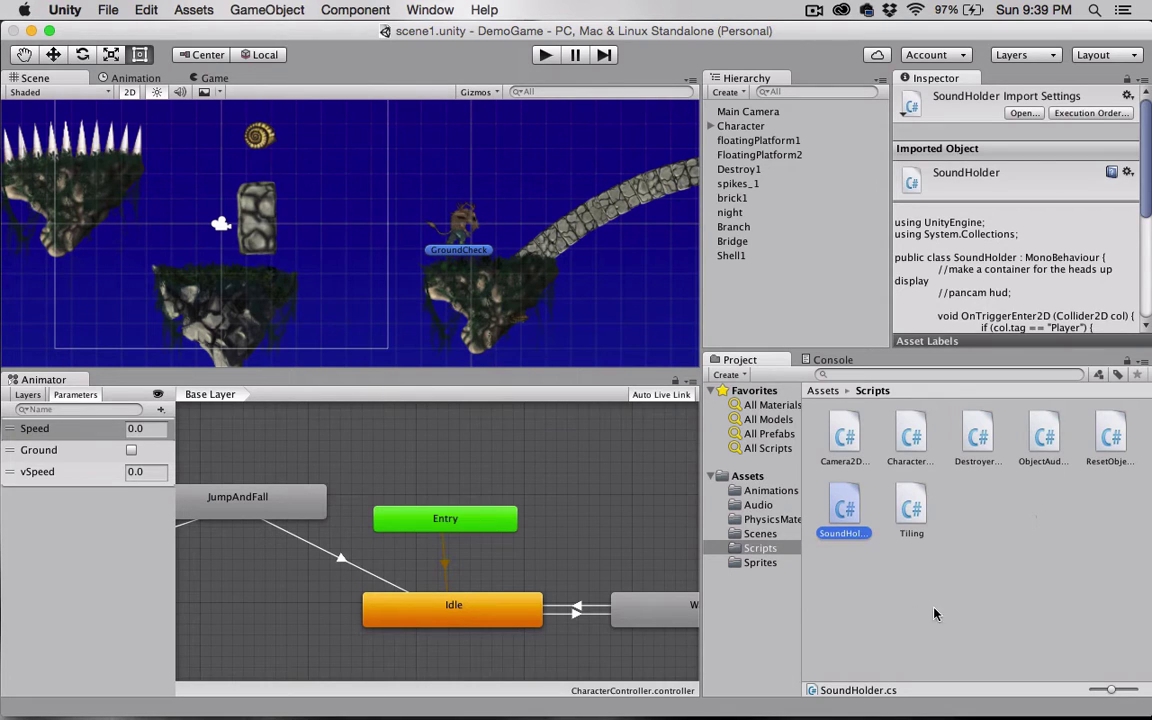
- Open the project's Sprites folder and locate the crystal sprite among its assets
click(741, 565)
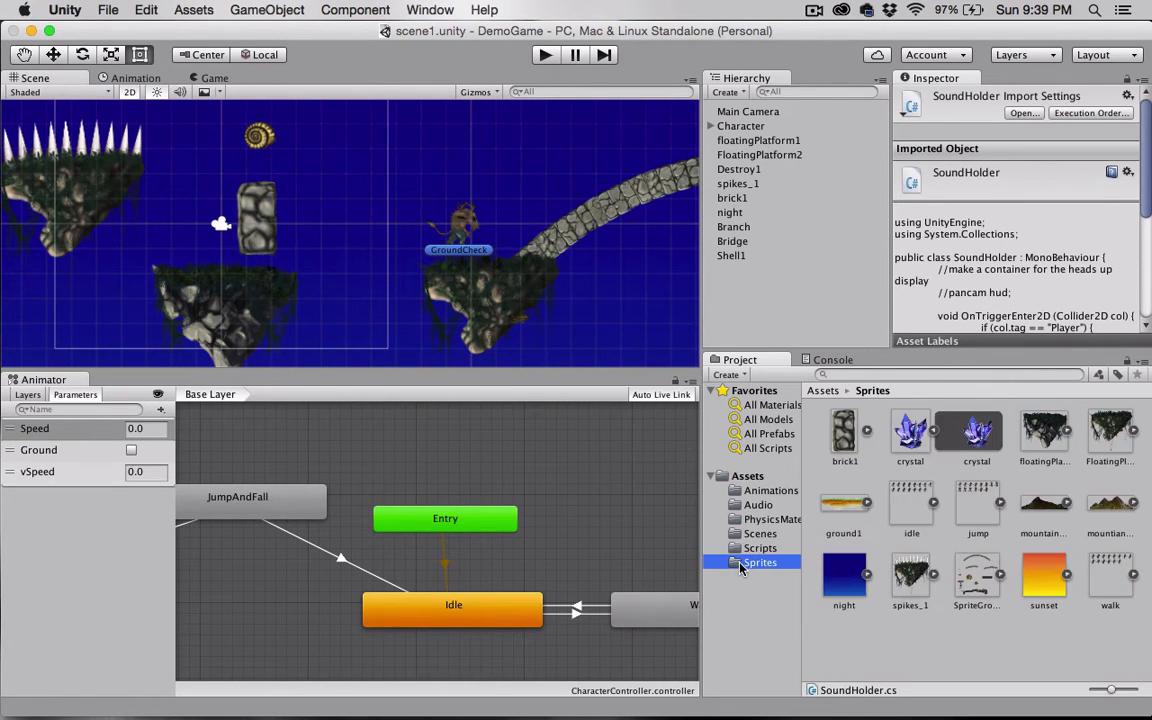
click(908, 432)
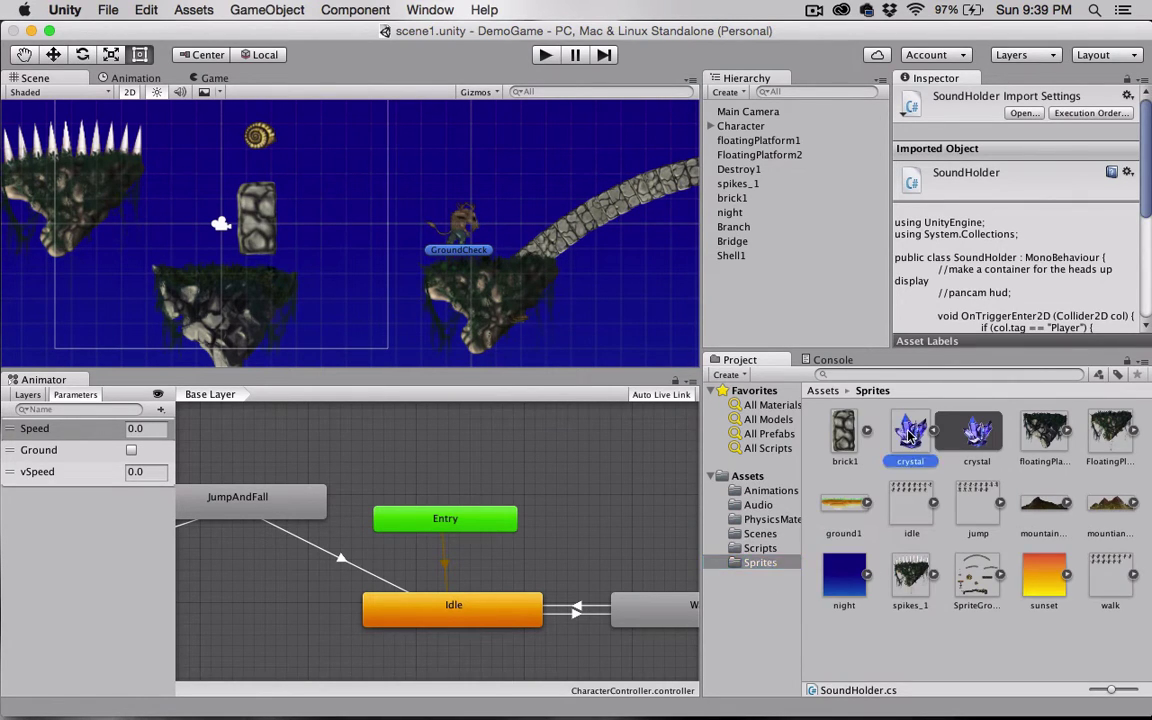
click(476, 145)
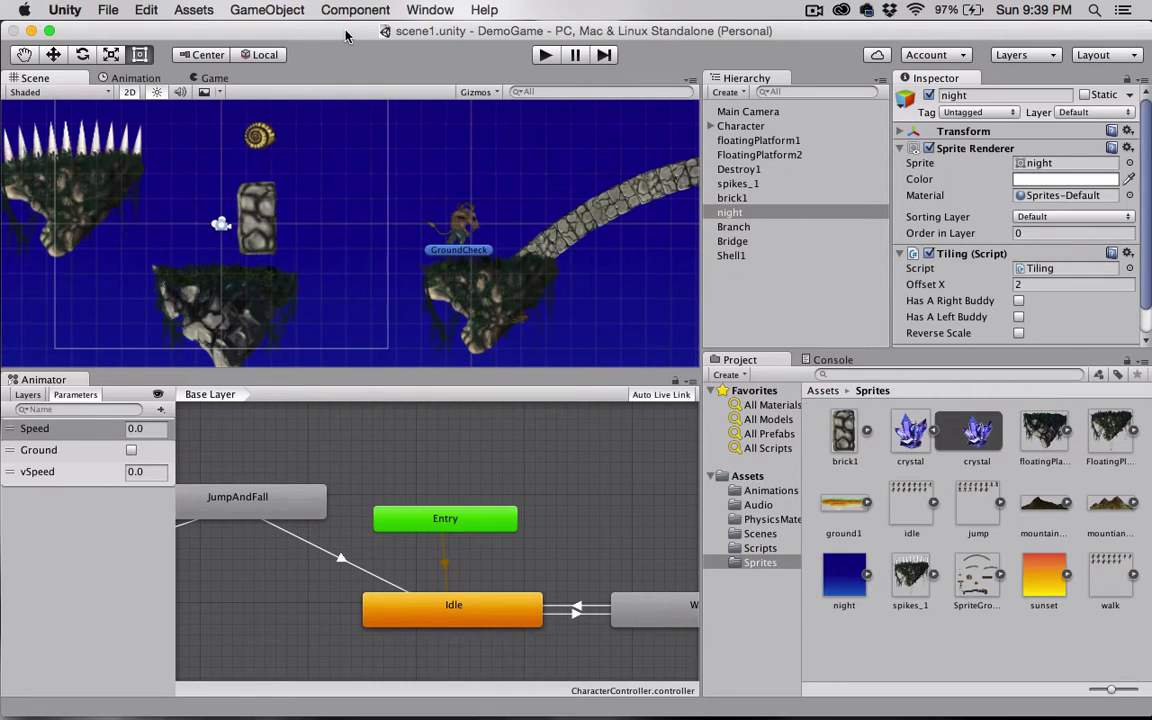
drag(346, 35, 356, 36)
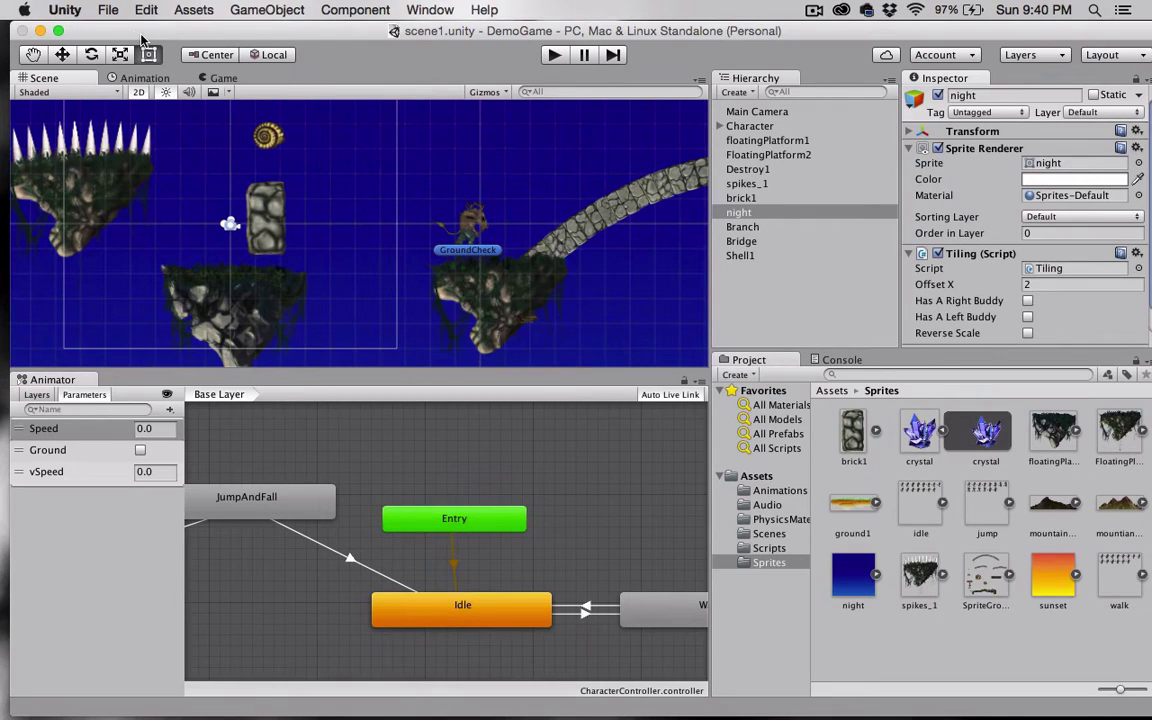
- Create a new scene and save it as PrefabScene in the Scenes folder under Assets
click(104, 9)
click(121, 34)
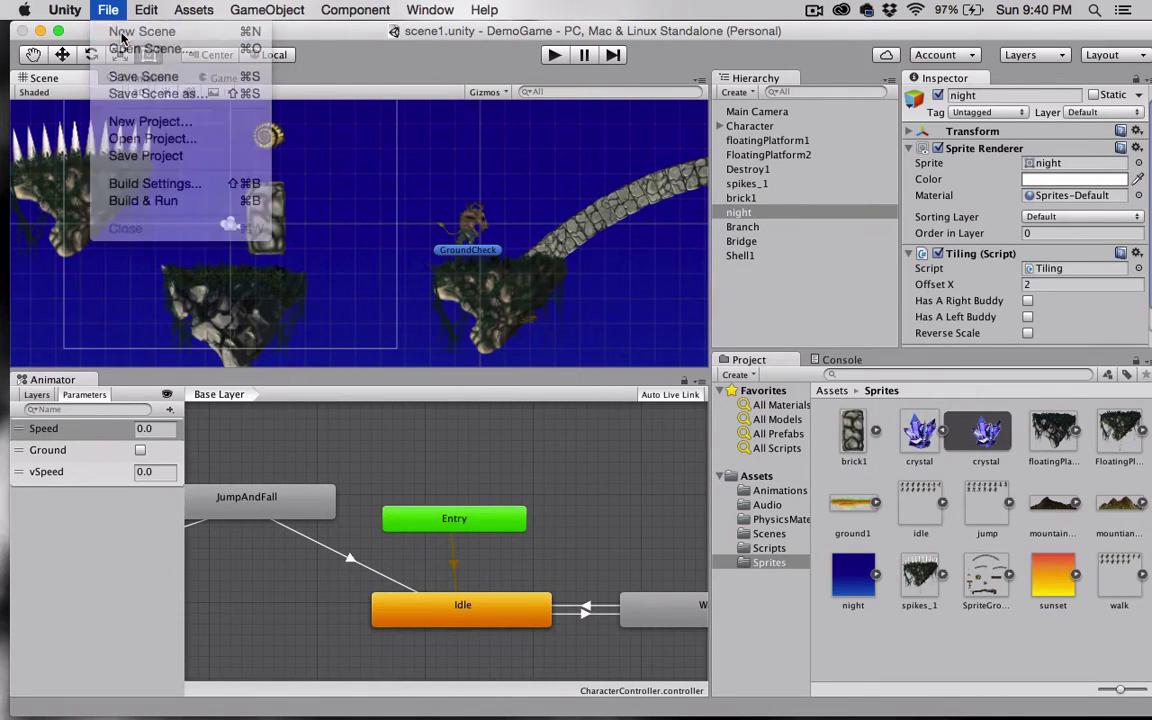
key(super+s)
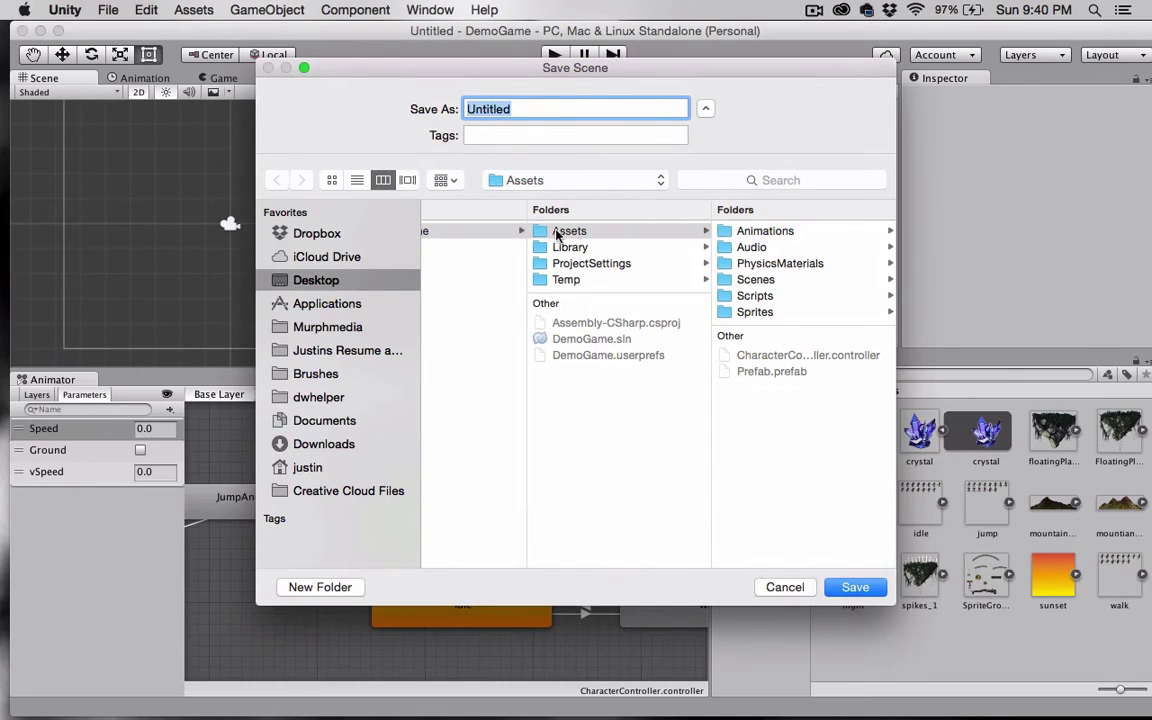
click(745, 279)
double_click(532, 110)
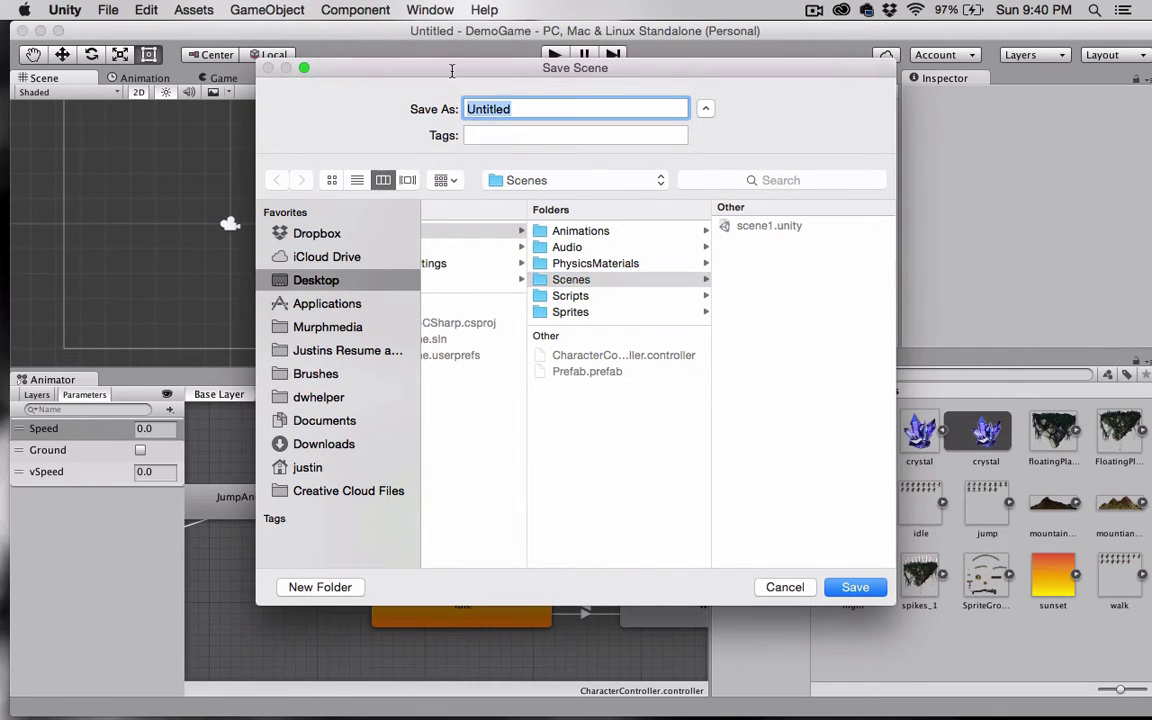
text(PrefabScene)
key(Return)
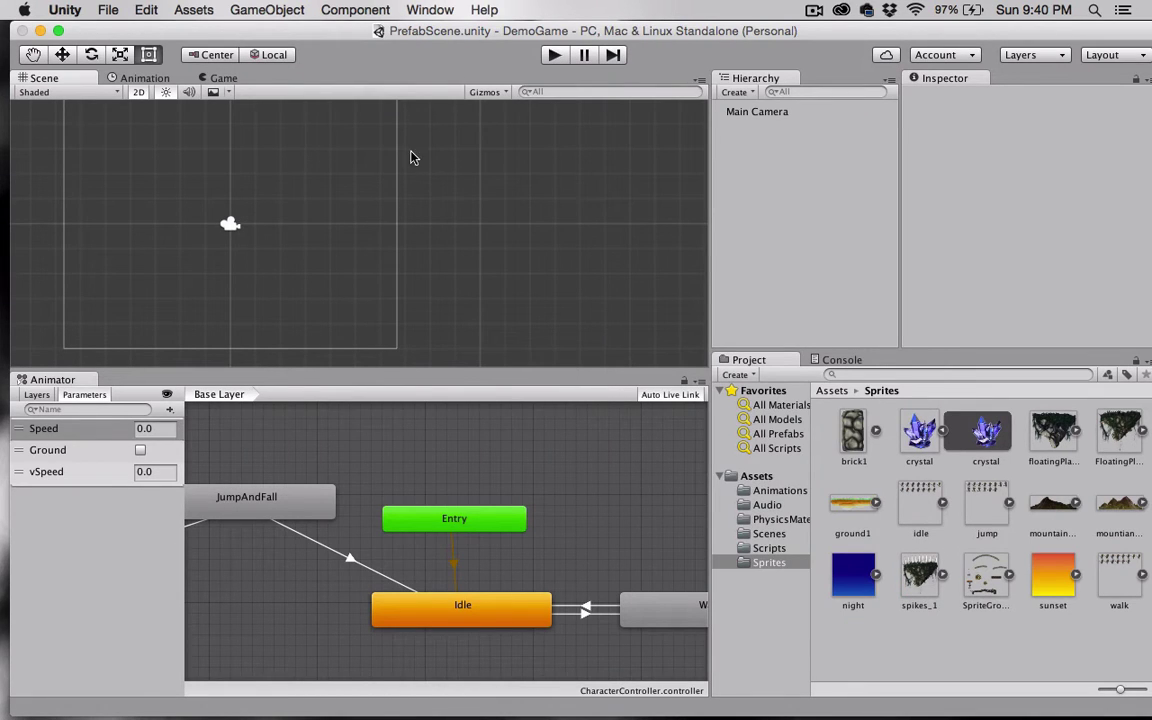
- Place the crystal sprite in the new scene and set its position to X 0, Y 0
click(916, 432)
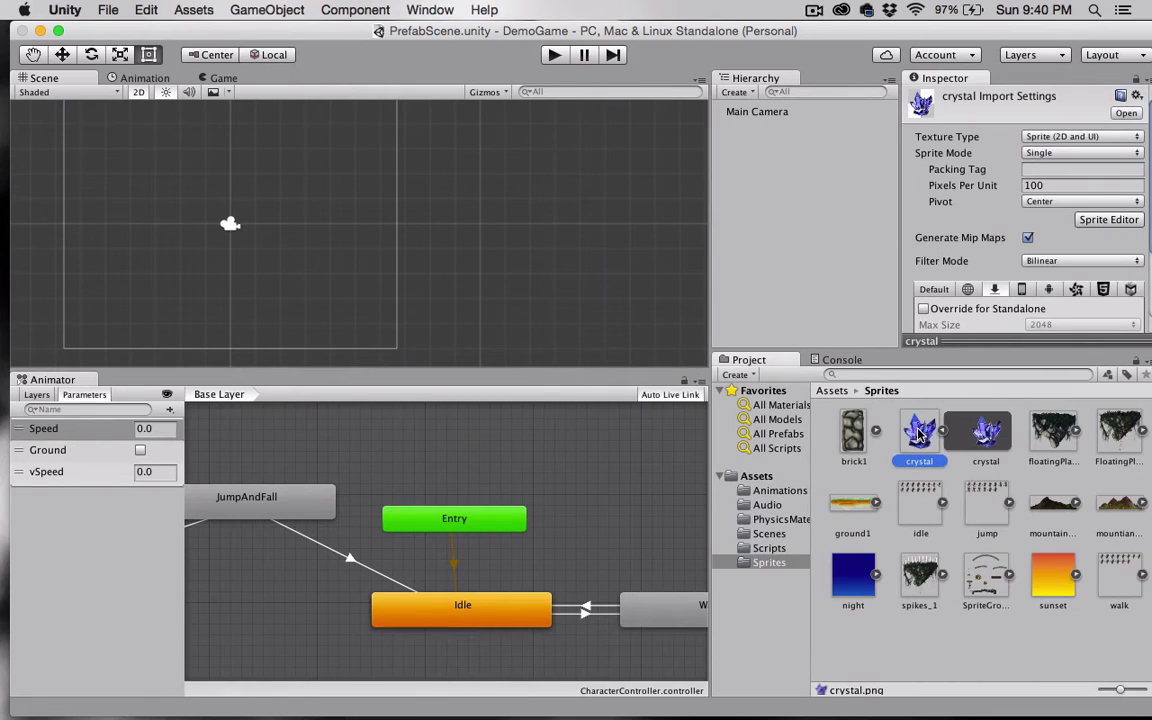
drag(919, 432, 230, 221)
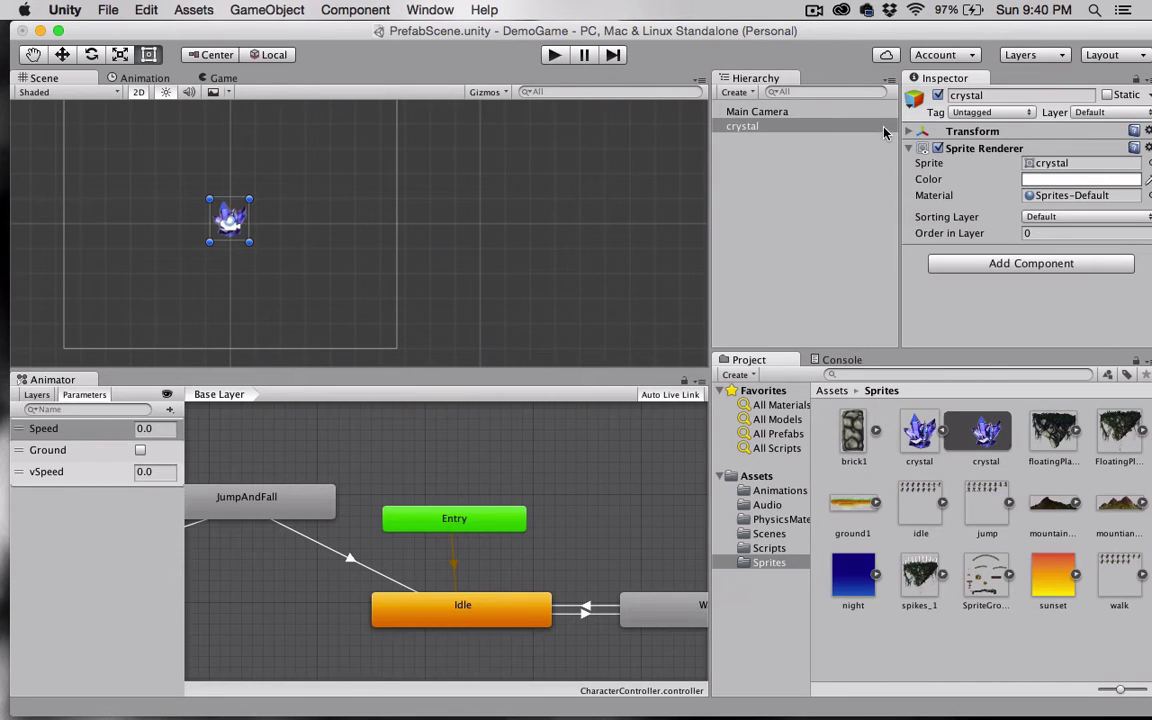
click(910, 132)
click(1018, 146)
text(0)
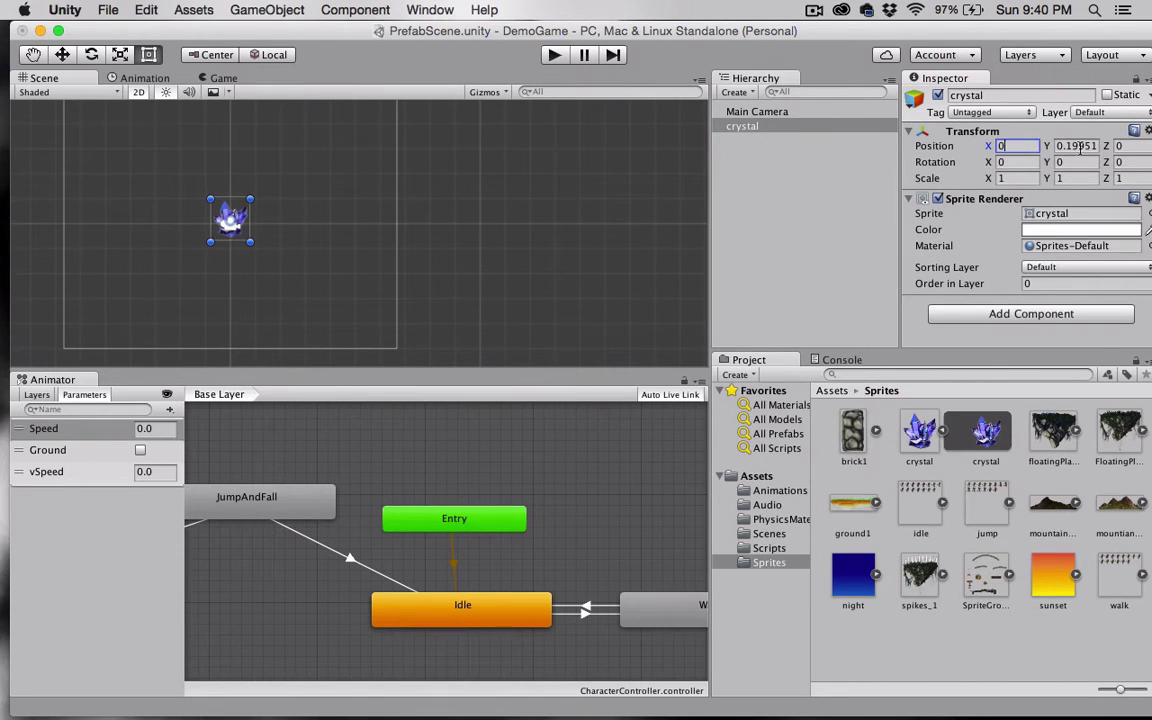
click(1082, 147)
text(0)
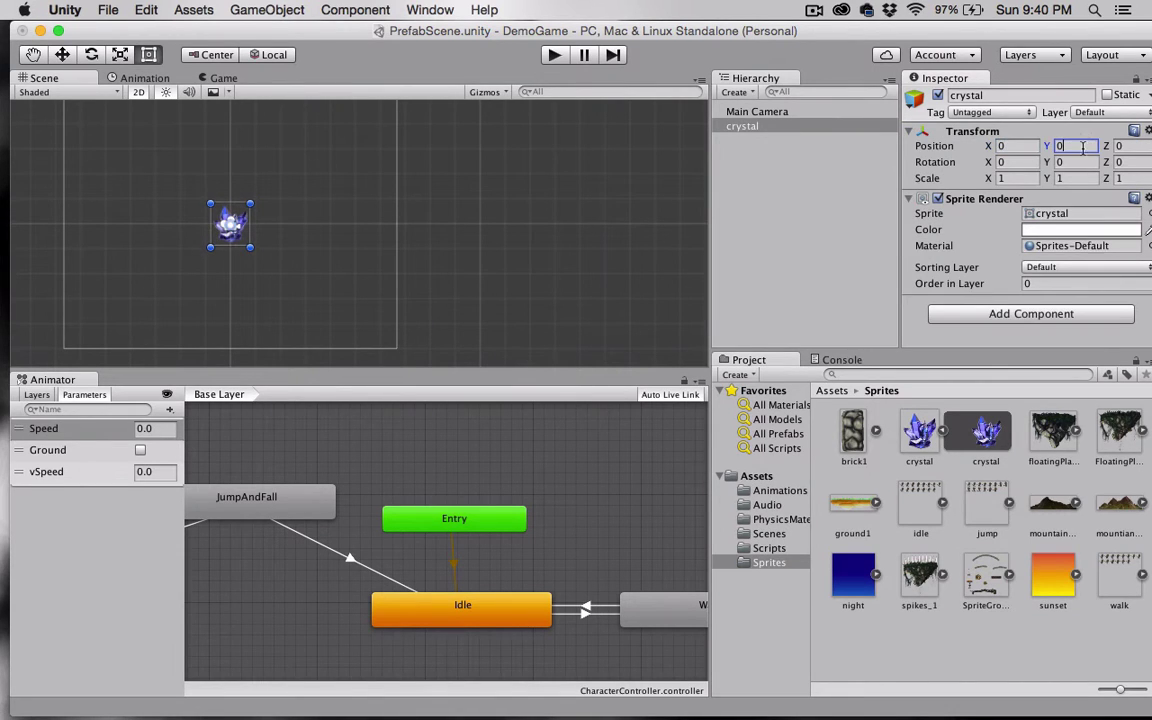
click(988, 160)
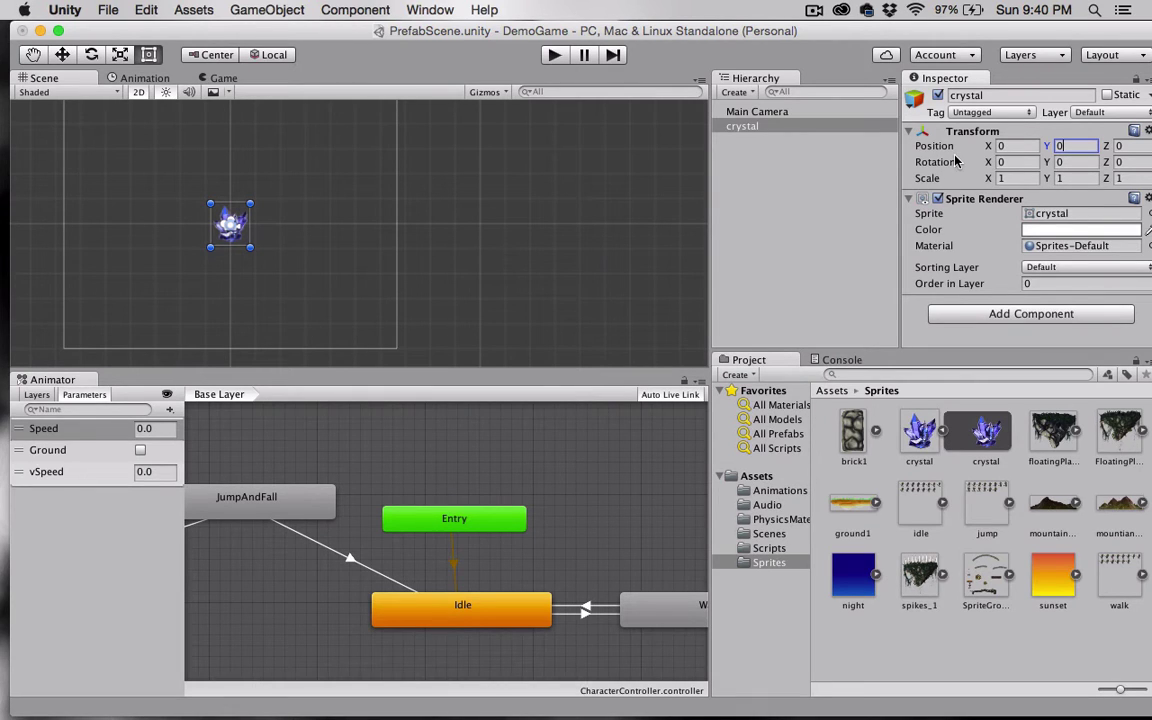
- Add a Rigidbody 2D physics component to the crystal object
click(952, 318)
click(960, 435)
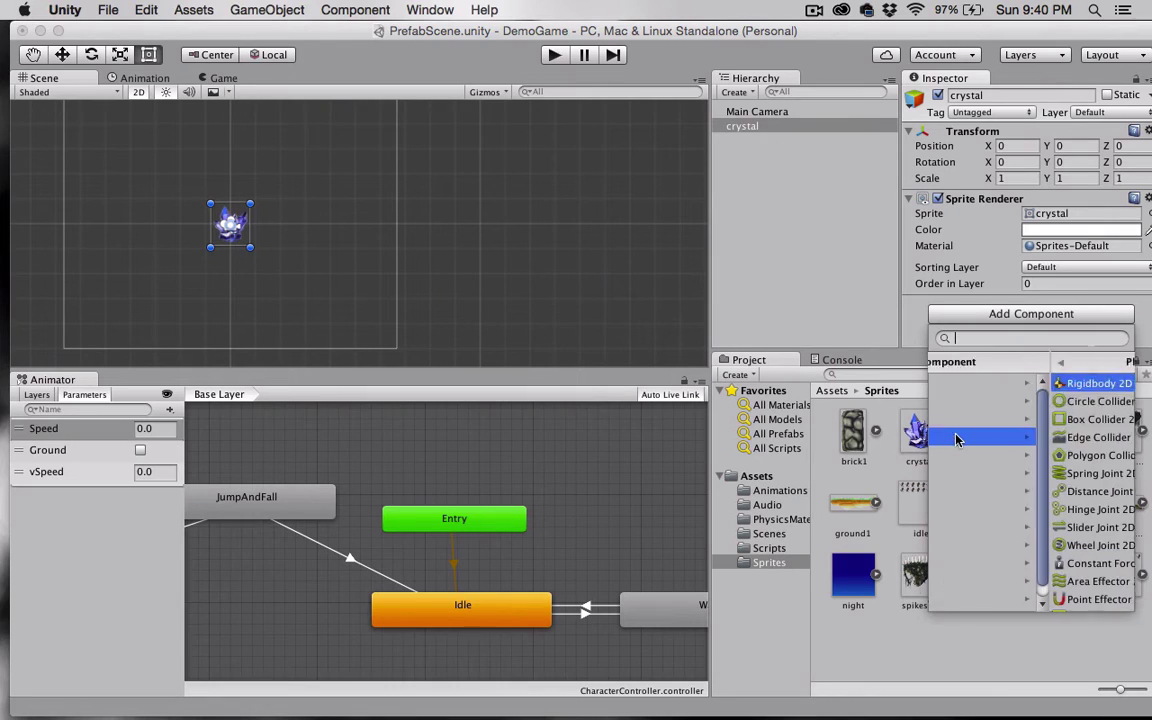
click(960, 383)
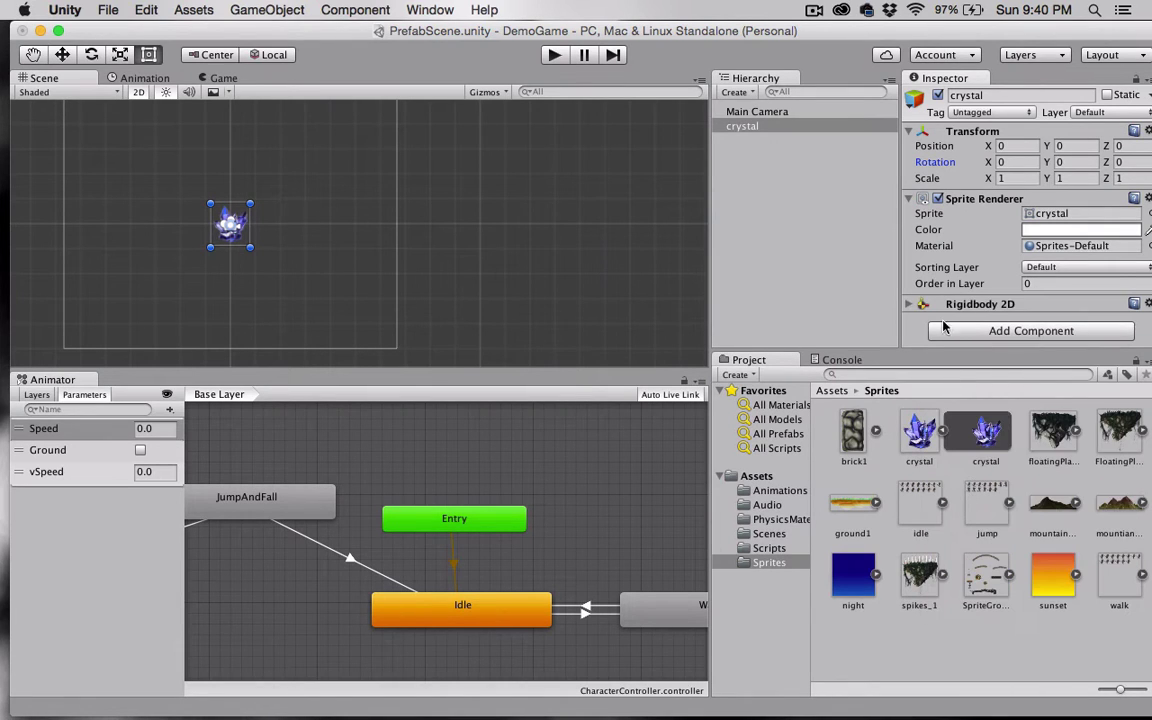
- Add a Polygon Collider 2D to the crystal and enable its Is Trigger option
click(945, 331)
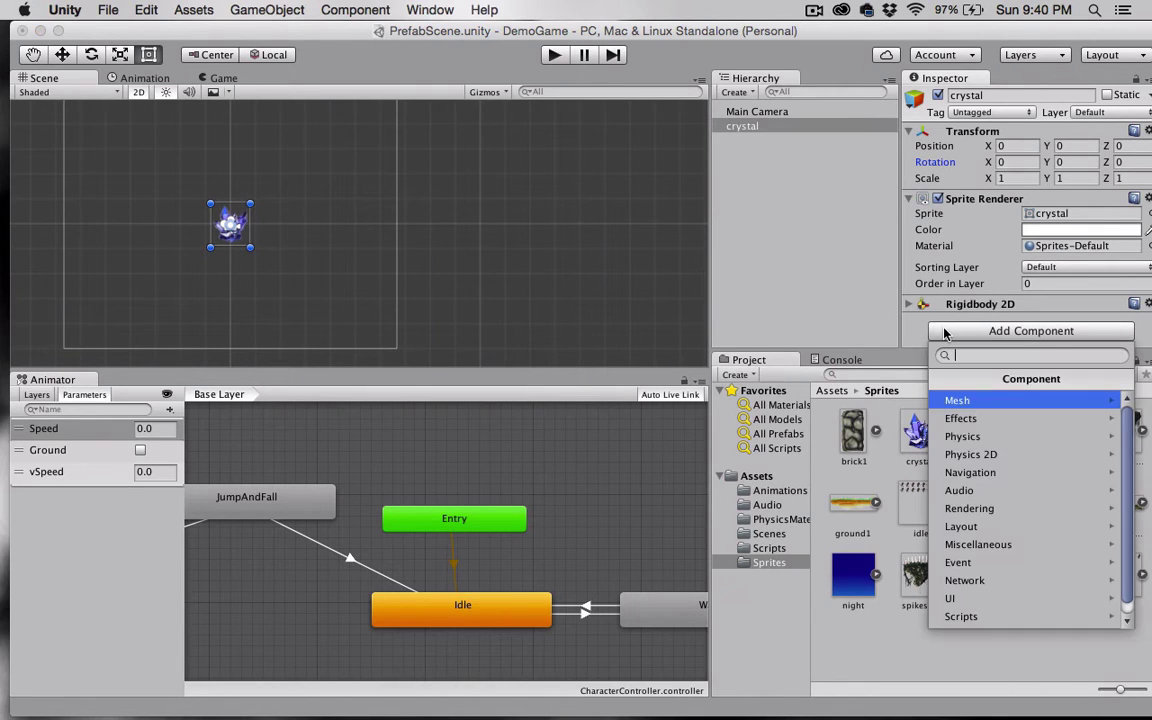
click(949, 456)
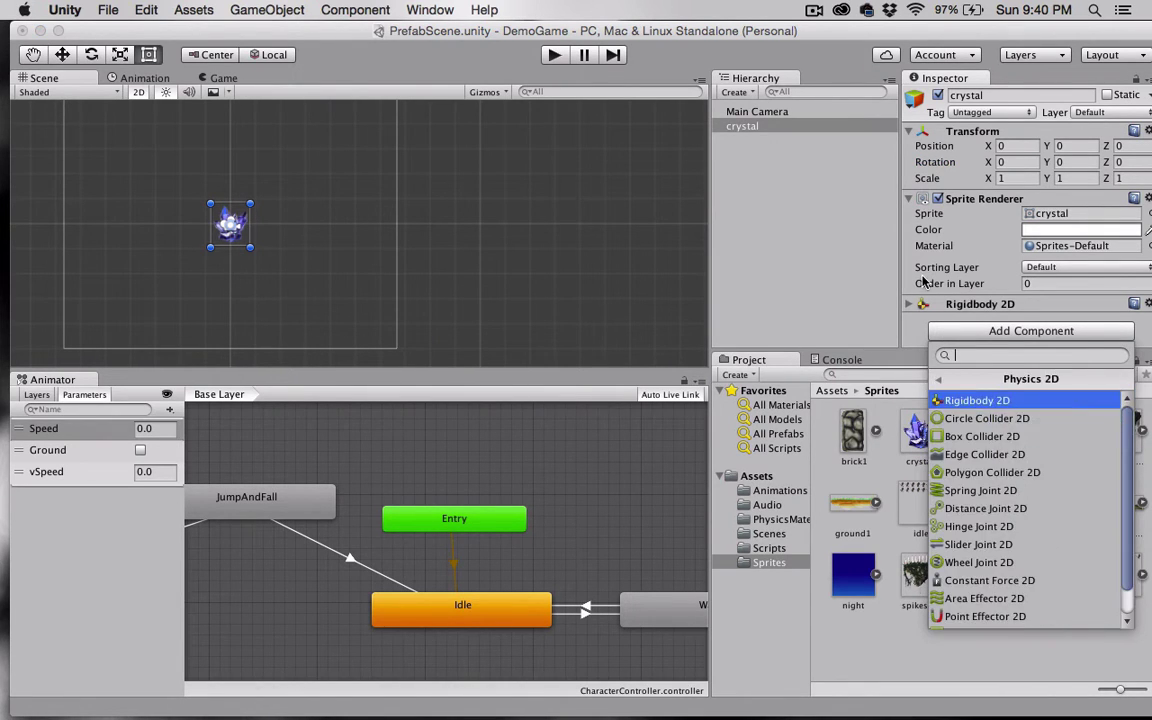
click(960, 483)
scroll(946, 312, down, 3)
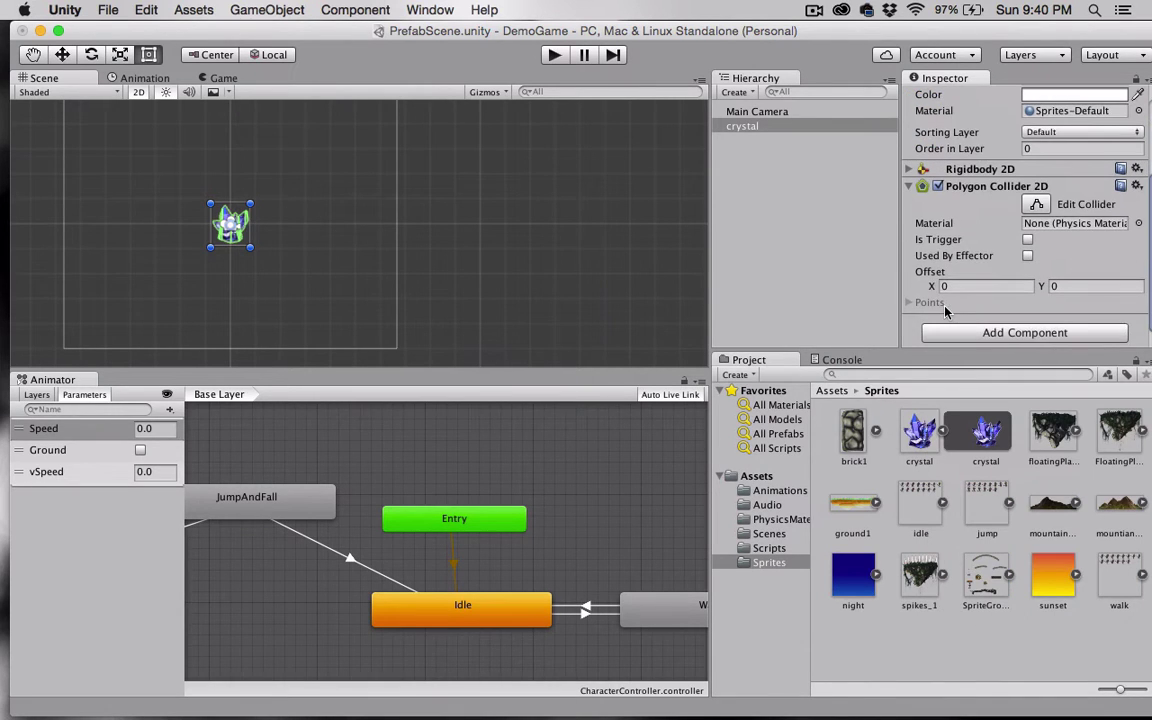
click(1027, 241)
- Add a second Polygon Collider 2D to the crystal, leaving Is Trigger disabled on it
click(968, 334)
click(955, 456)
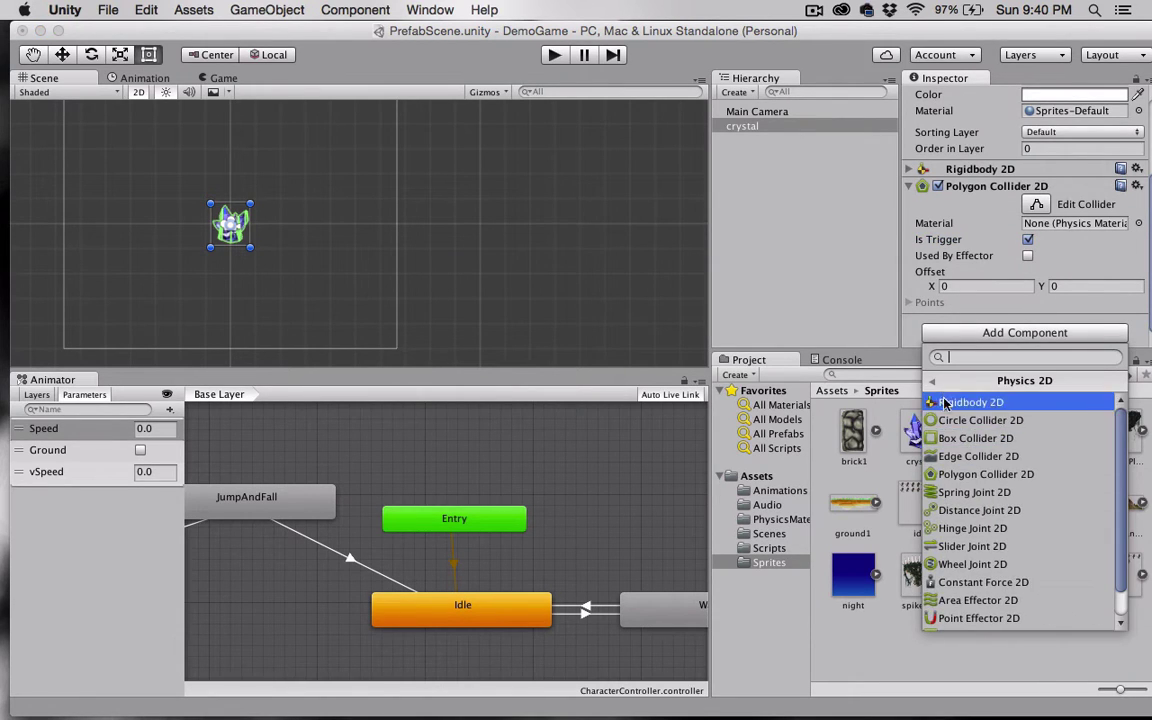
click(951, 474)
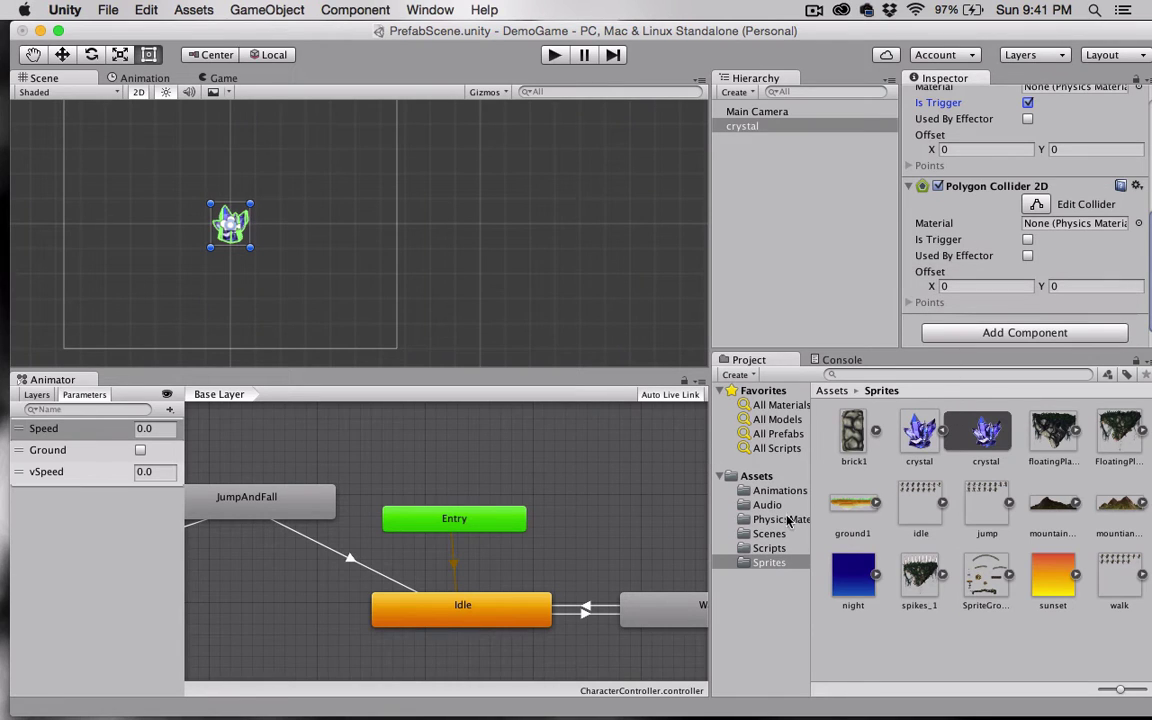
- Attach the ObjectAudio script from the Scripts folder to the crystal object
click(731, 128)
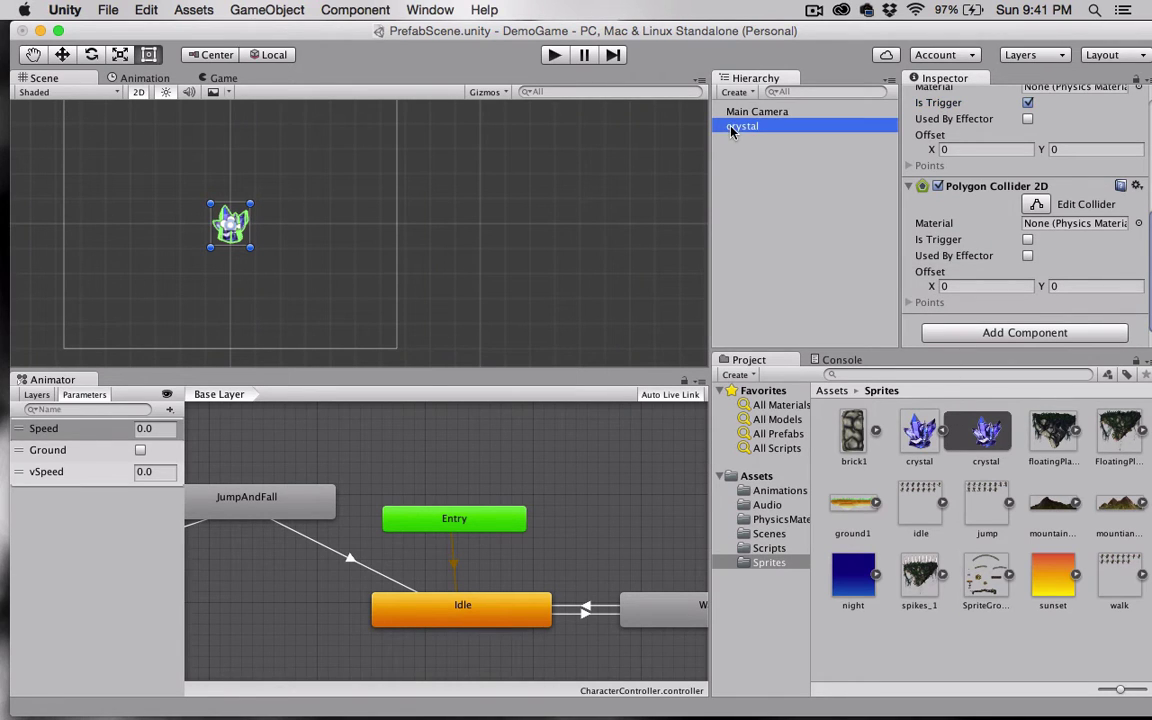
click(770, 548)
click(1045, 440)
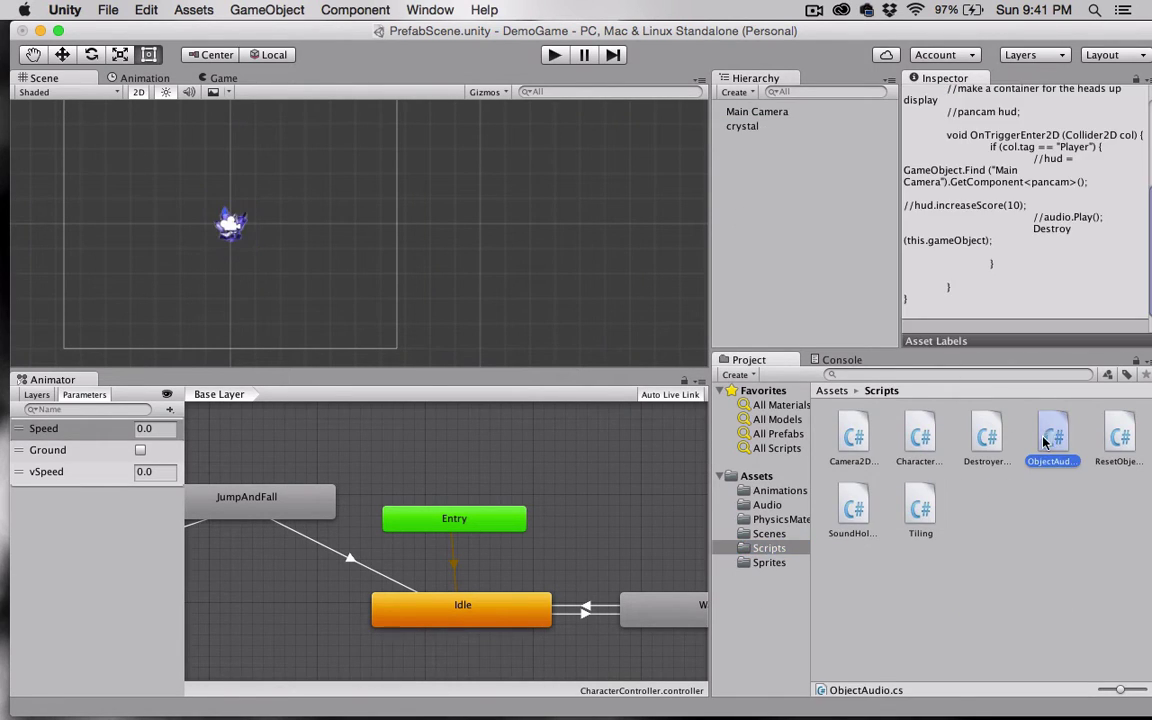
drag(1047, 441, 730, 130)
click(733, 128)
scroll(977, 307, down, 5)
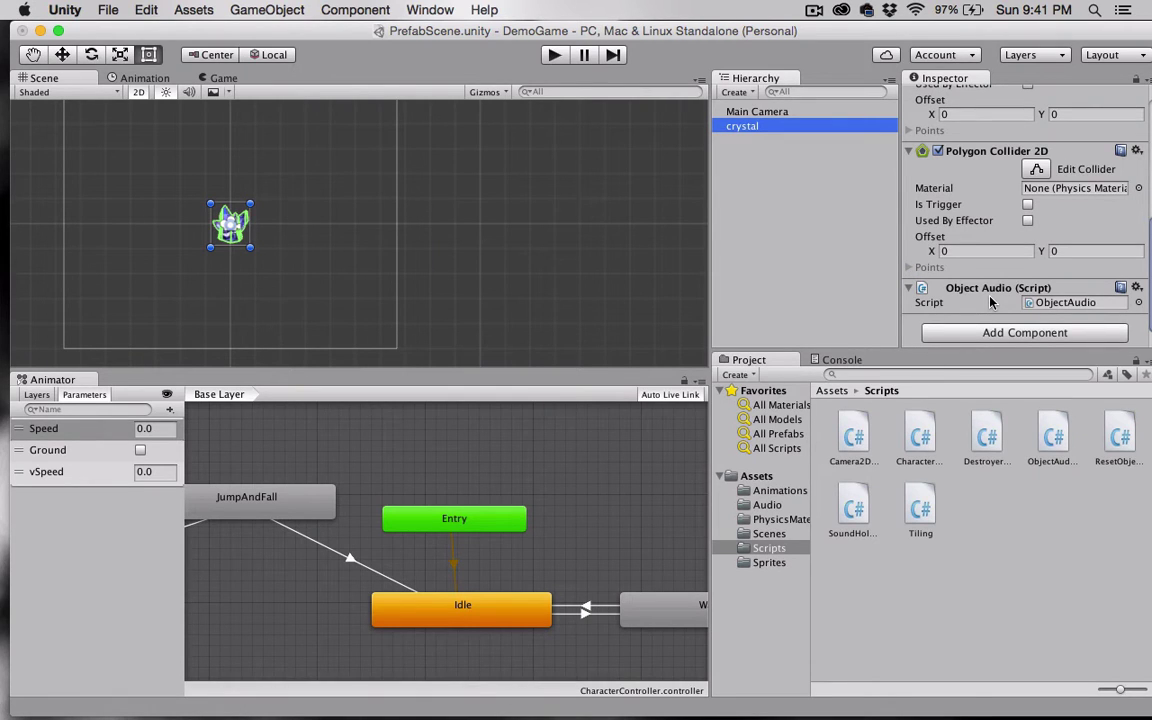
- Create an empty GameObject in the scene and set its position to X 0, Y 0
click(232, 12)
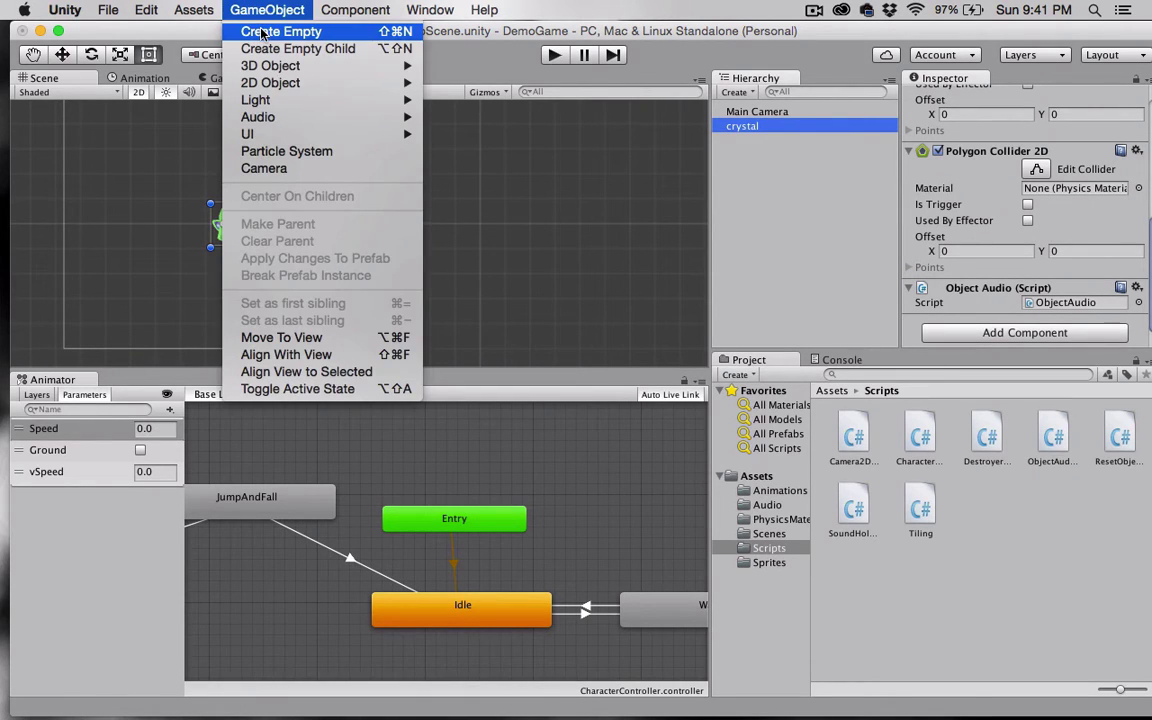
click(263, 33)
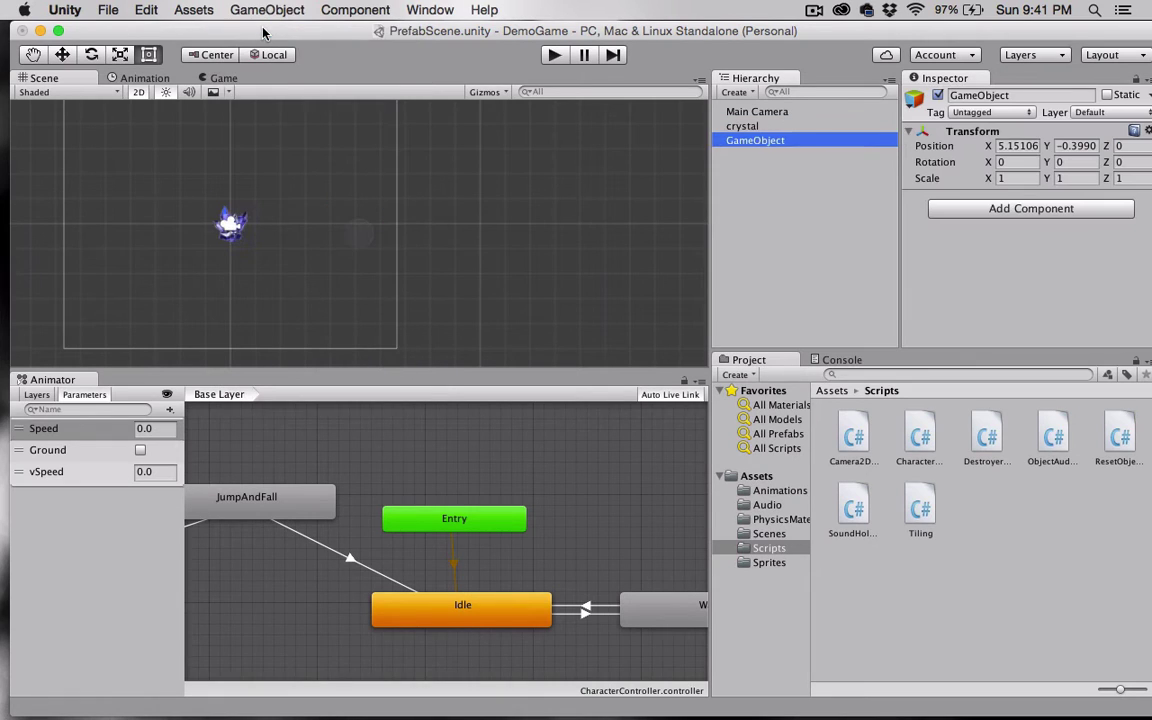
click(1014, 145)
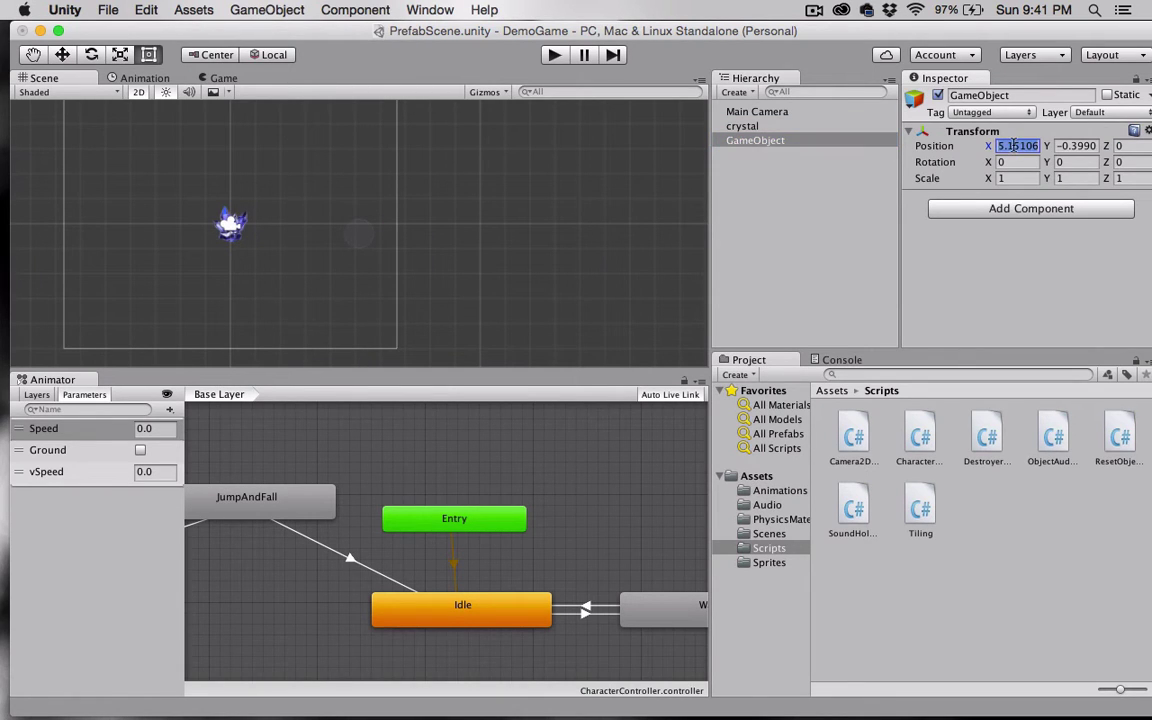
text(0)
click(1070, 145)
text(0)
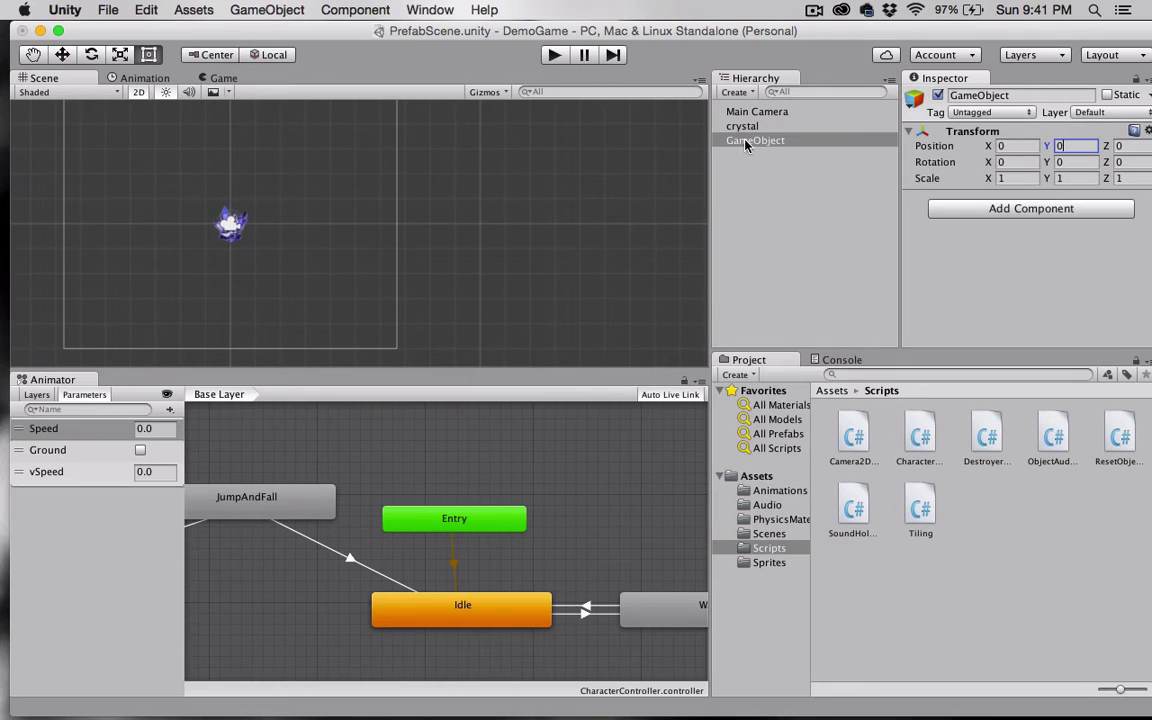
- Make the crystal a child of the empty GameObject and review the crystal's collider and script components
mouse_move(745, 126)
mouse_down()
mouse_move(755, 131)
mouse_move(745, 141)
mouse_up()
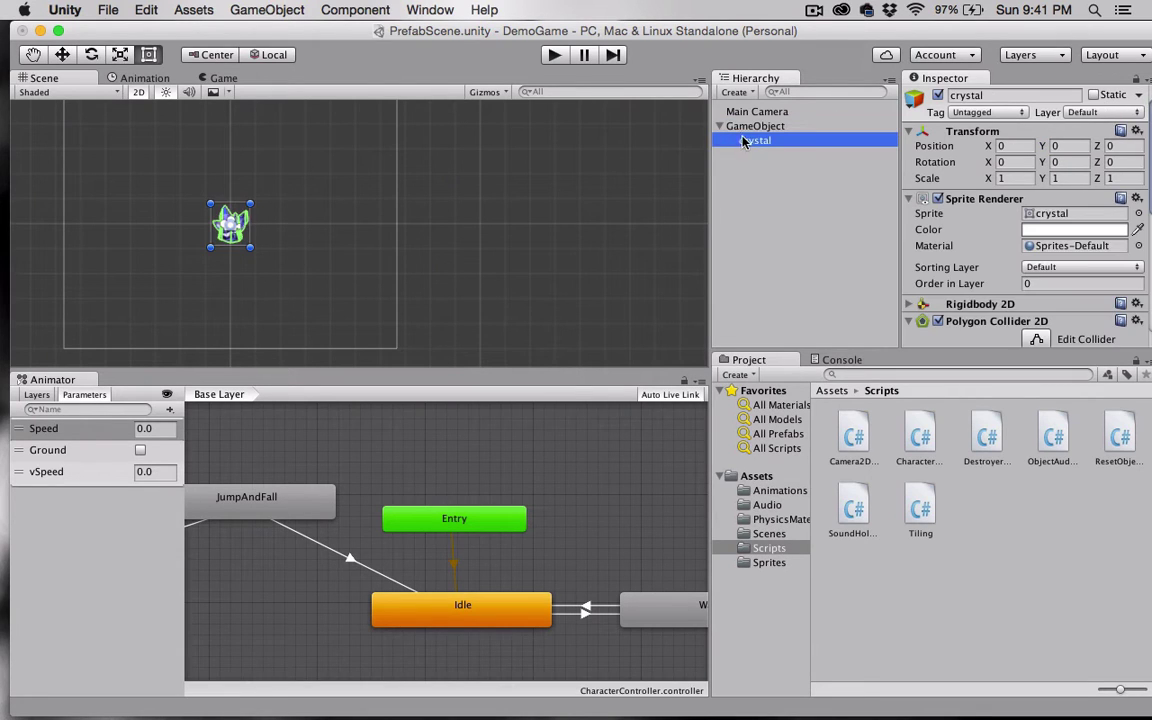
scroll(938, 250, down, 3)
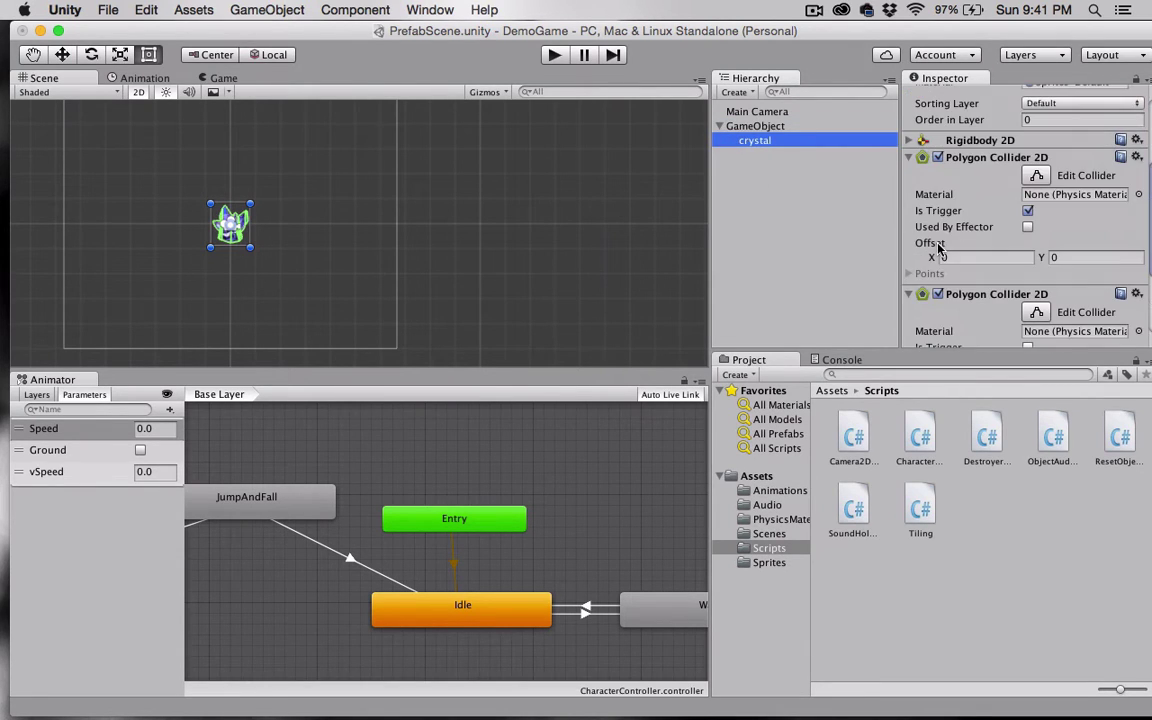
scroll(935, 185, down, 5)
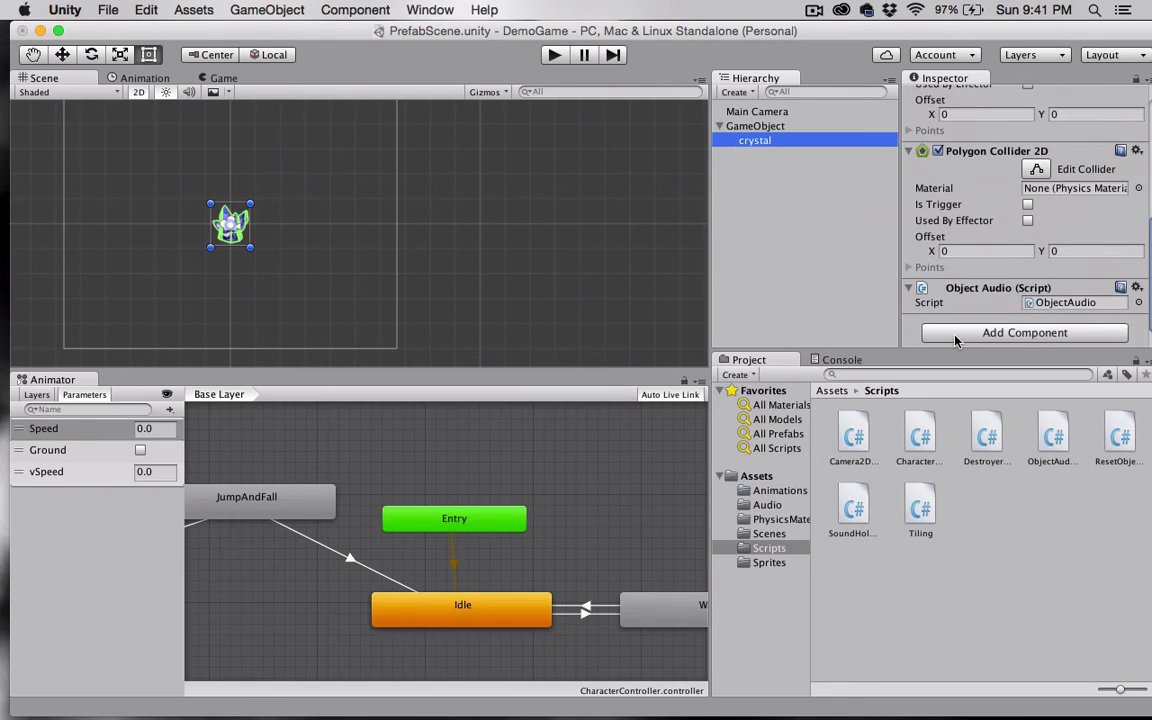
- Add a Box Collider 2D component to the crystal's parent GameObject
click(750, 126)
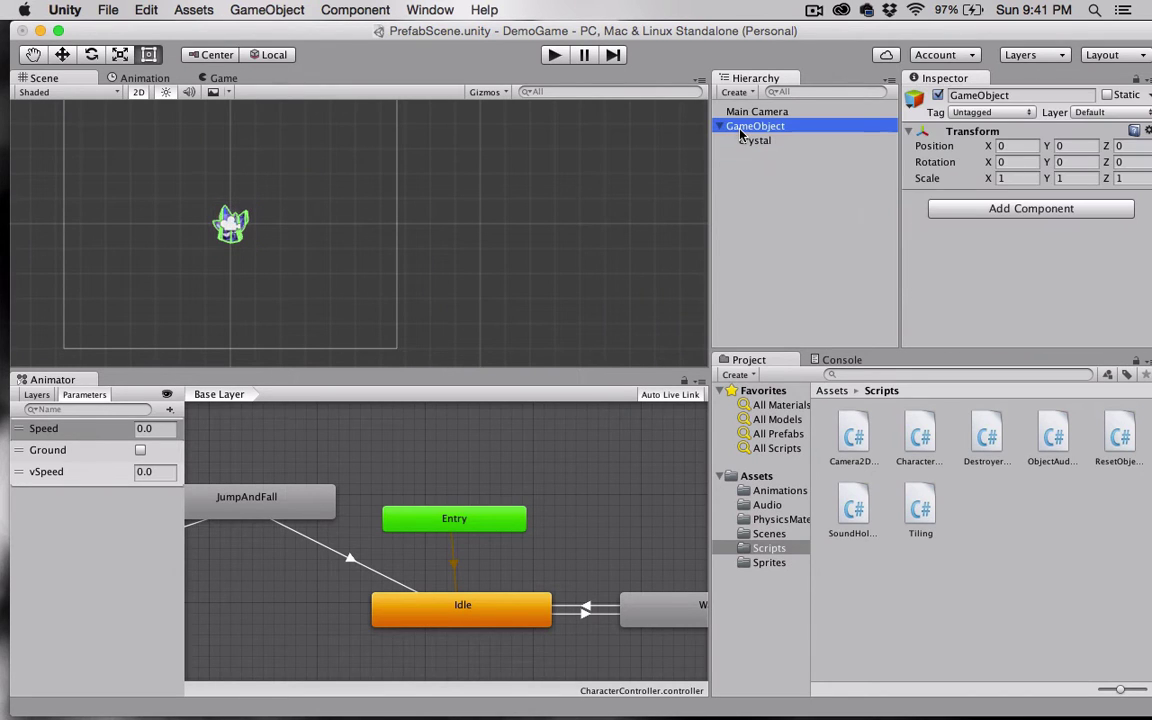
click(936, 208)
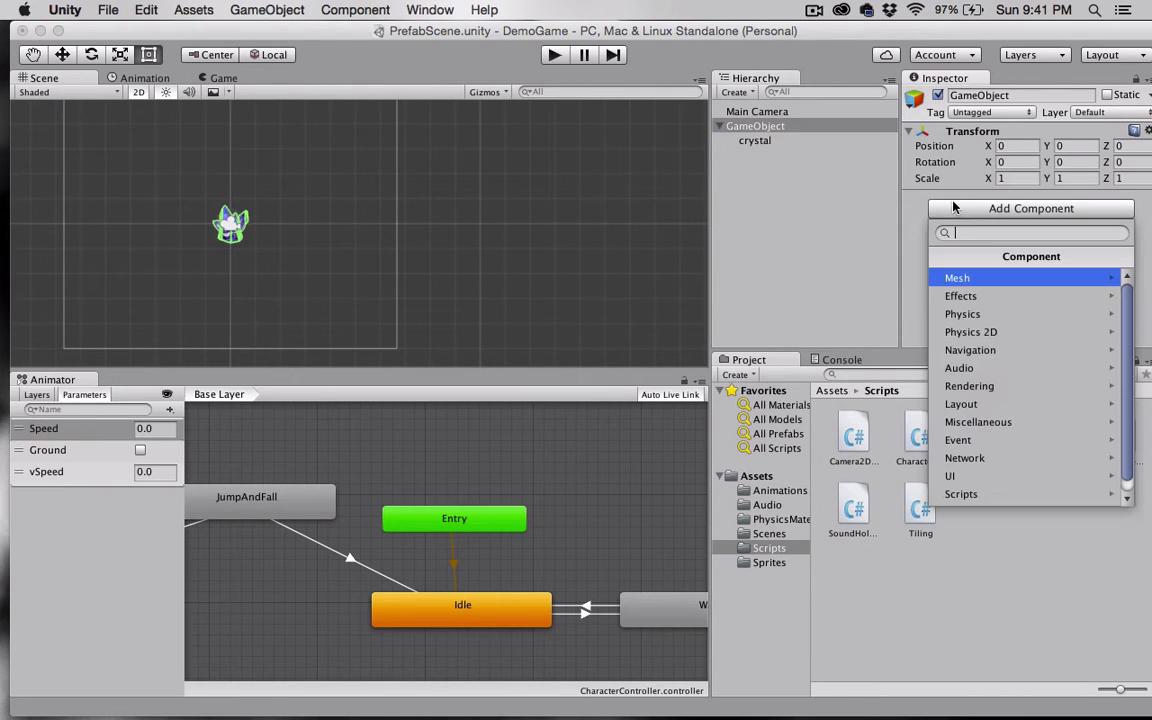
click(968, 332)
click(955, 313)
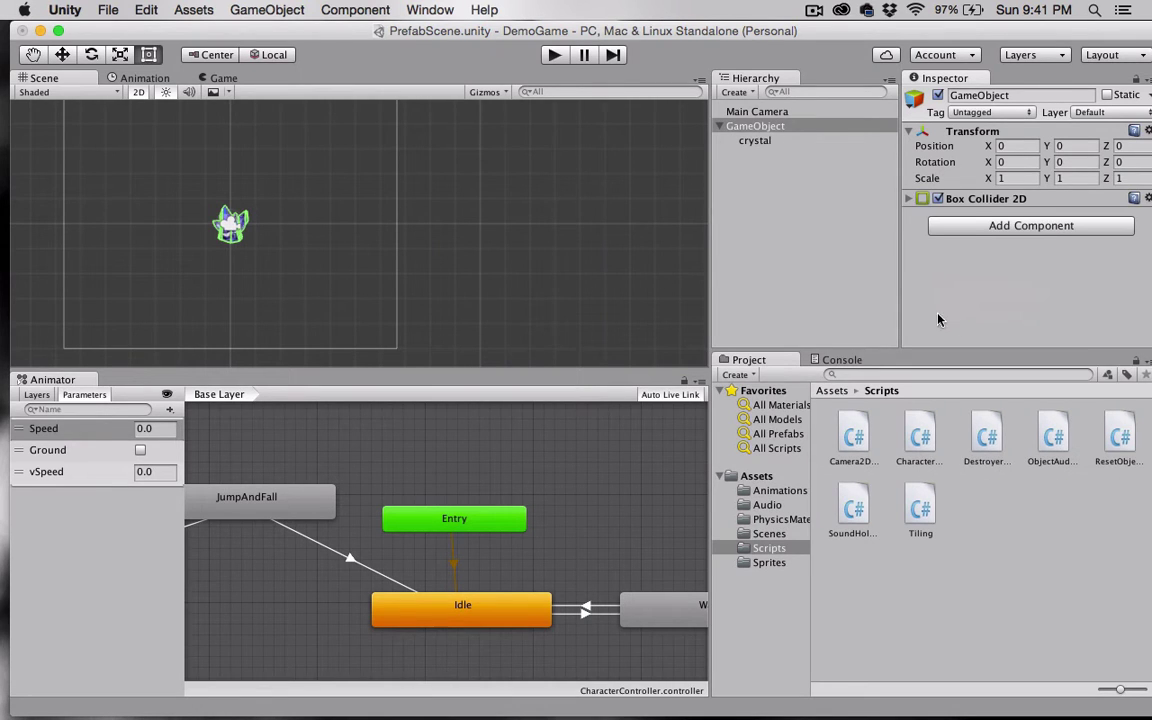
- Enable Is Trigger on the parent GameObject's Box Collider 2D
scroll(324, 280, up, 5)
middle_drag(324, 280, 697, 252)
click(756, 126)
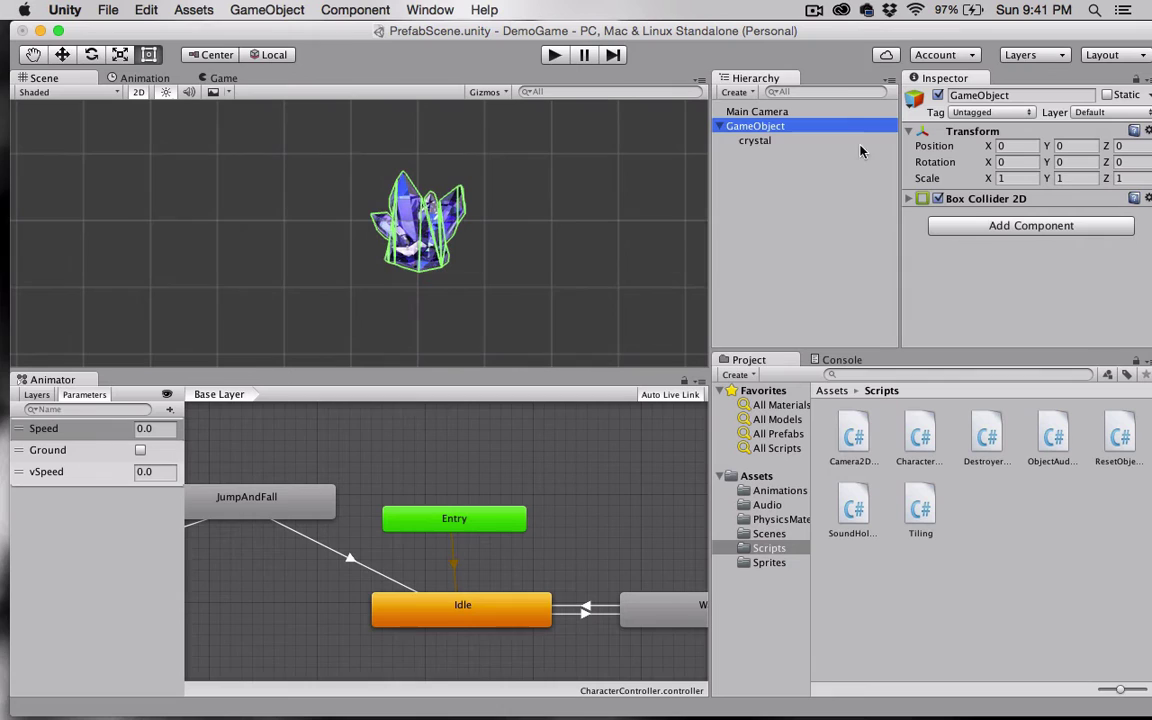
click(908, 199)
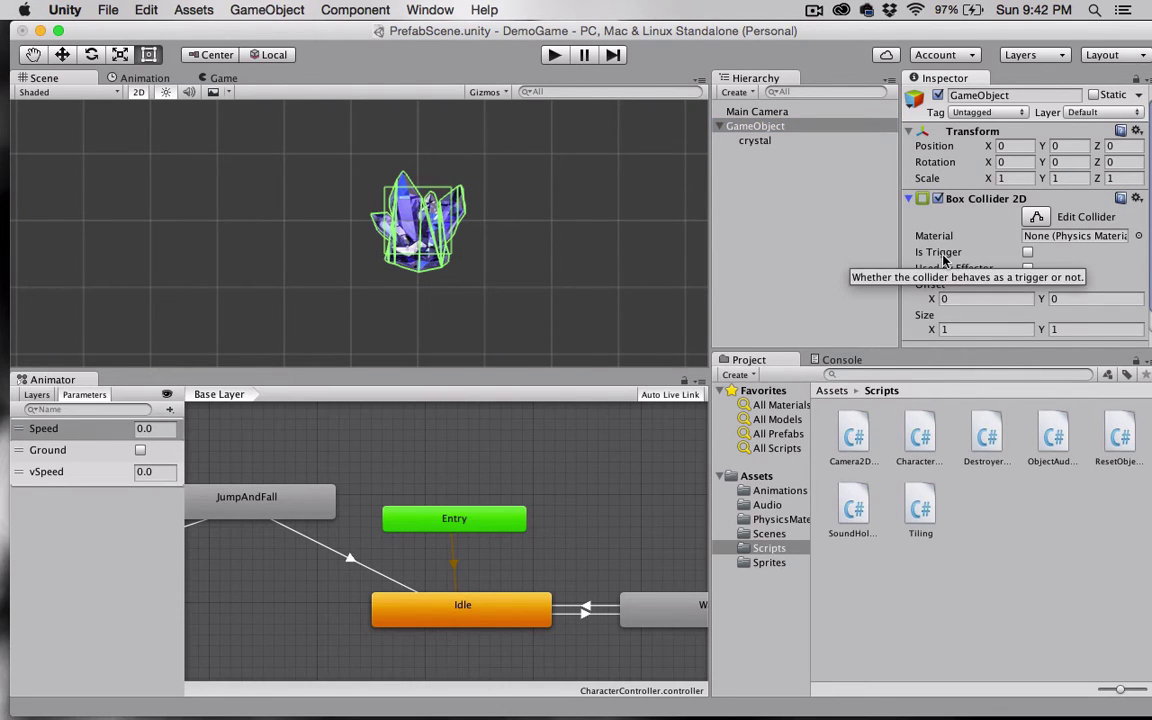
click(940, 253)
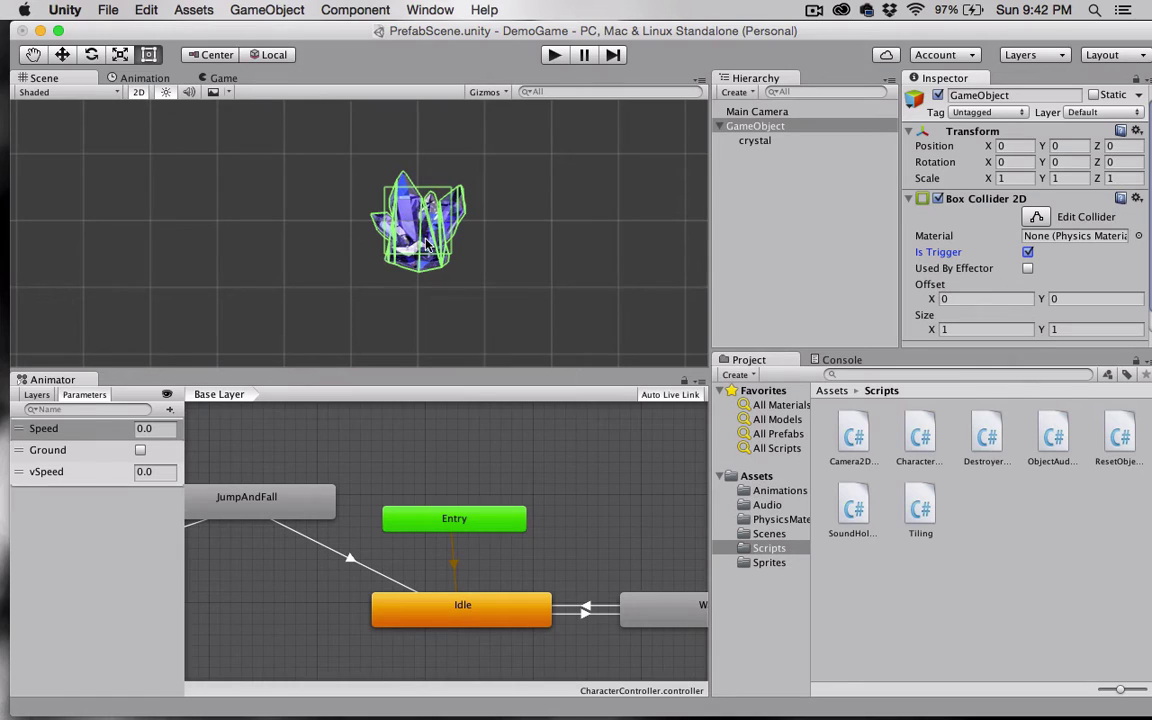
- Add an Audio Source component to the parent GameObject
click(762, 145)
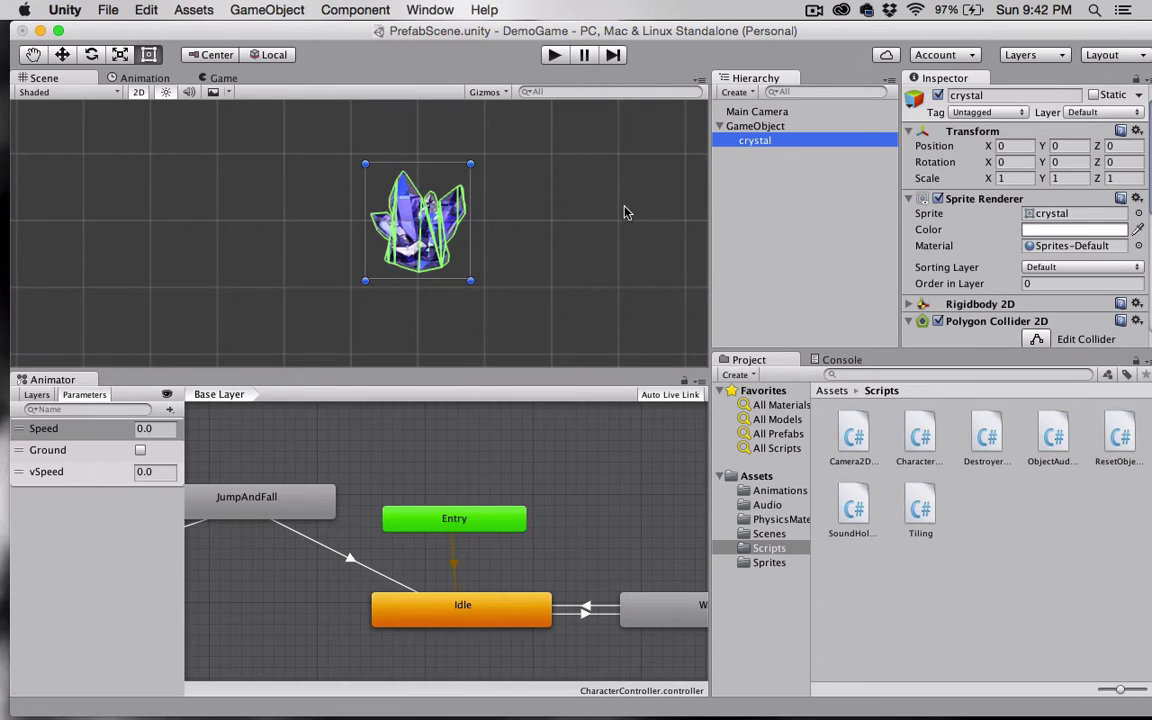
click(744, 128)
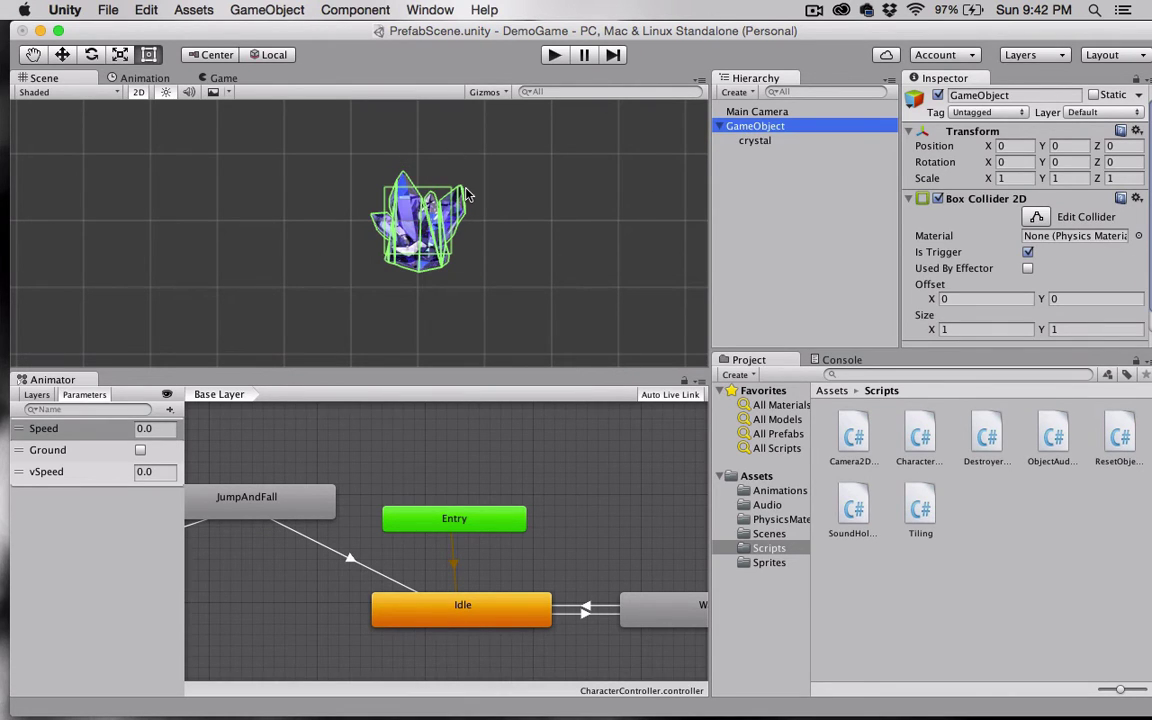
scroll(916, 215, down, 2)
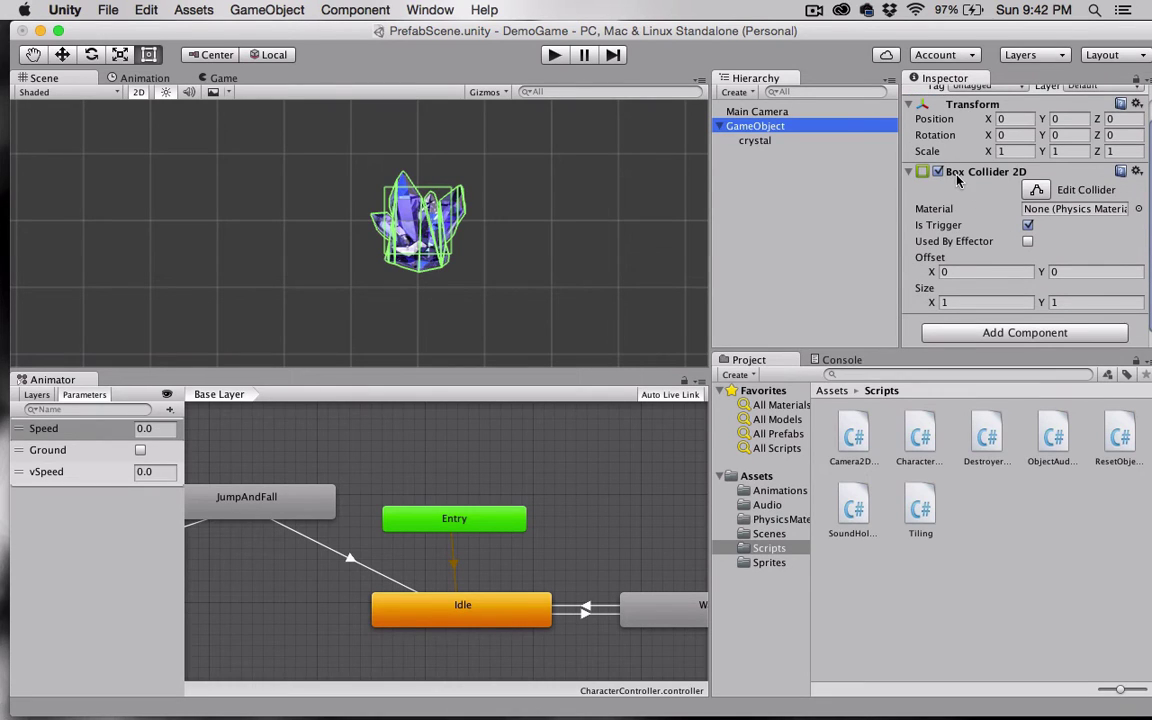
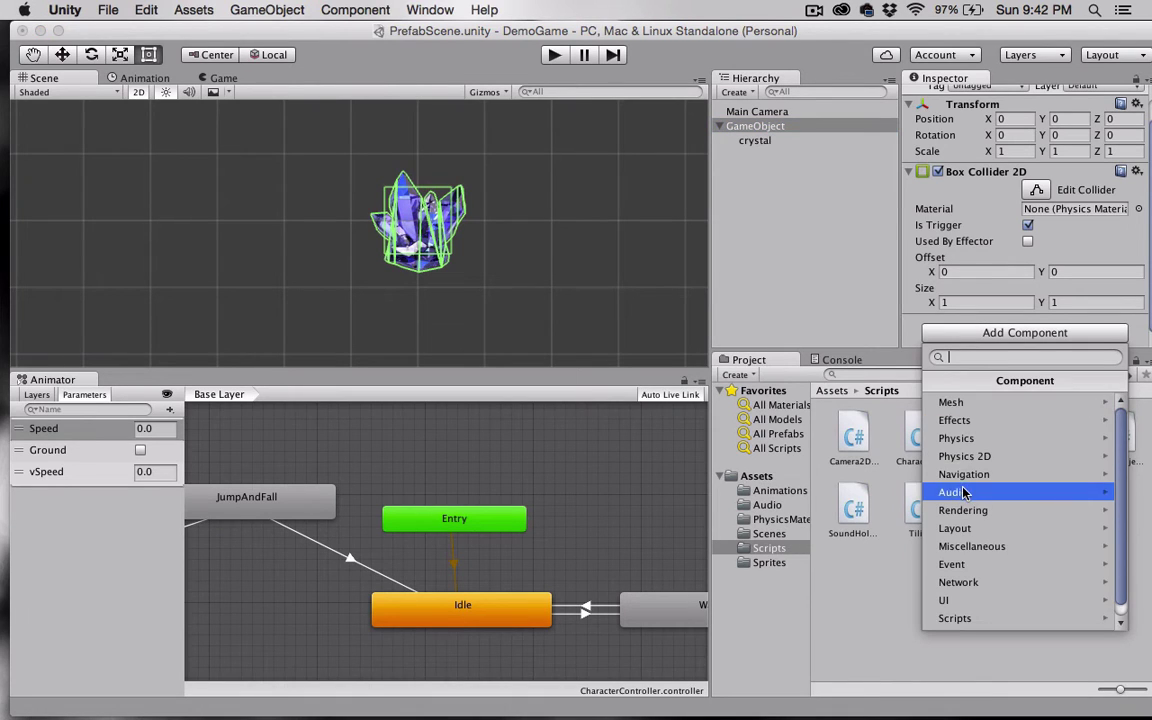
click(952, 492)
click(932, 421)
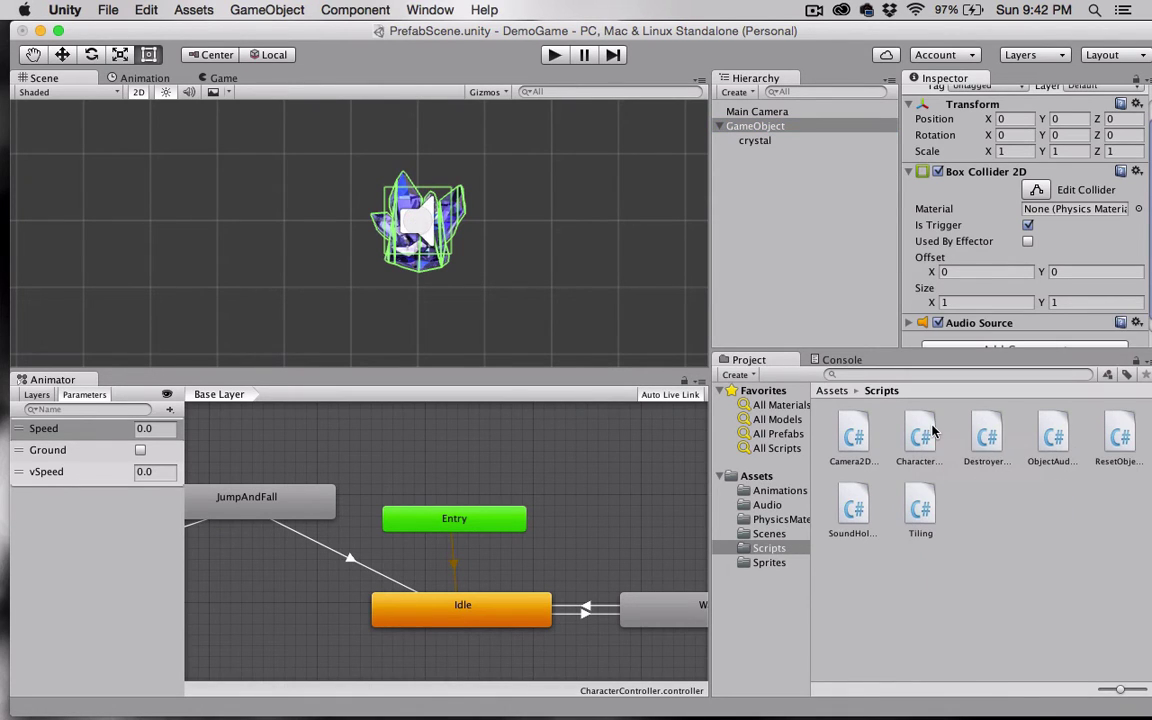
- Disable Play On Awake in the parent GameObject's Audio Source settings
scroll(910, 305, down, 1)
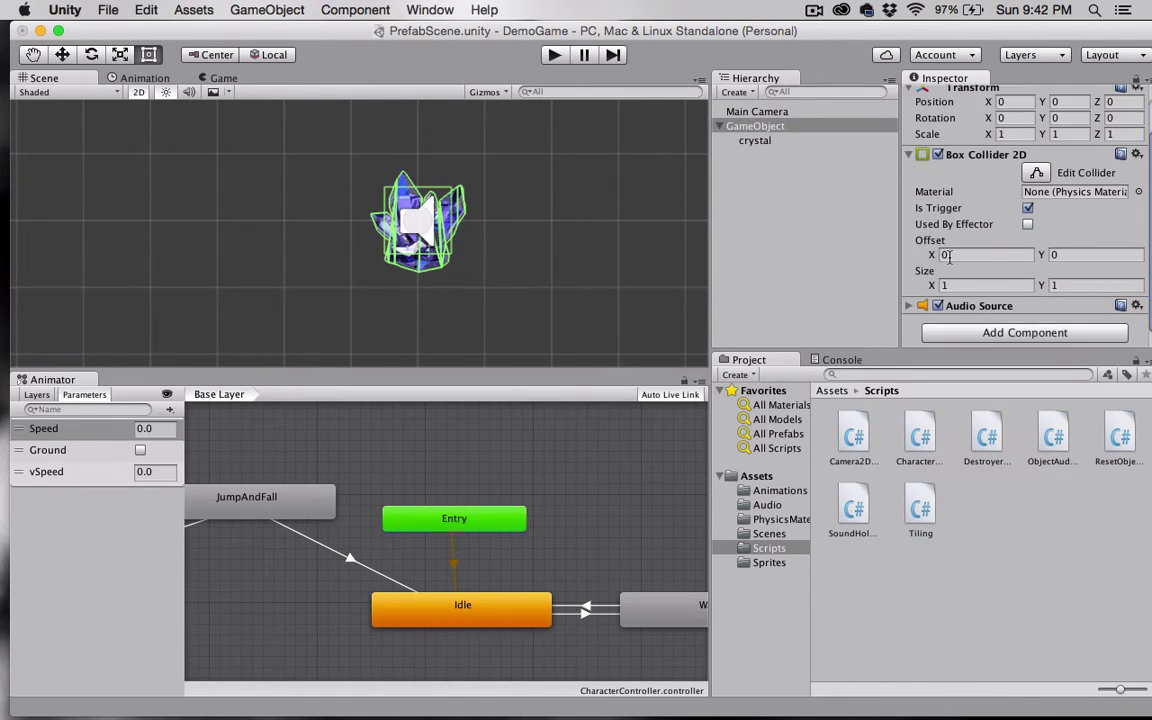
click(908, 309)
scroll(908, 312, down, 3)
scroll(908, 311, down, 1)
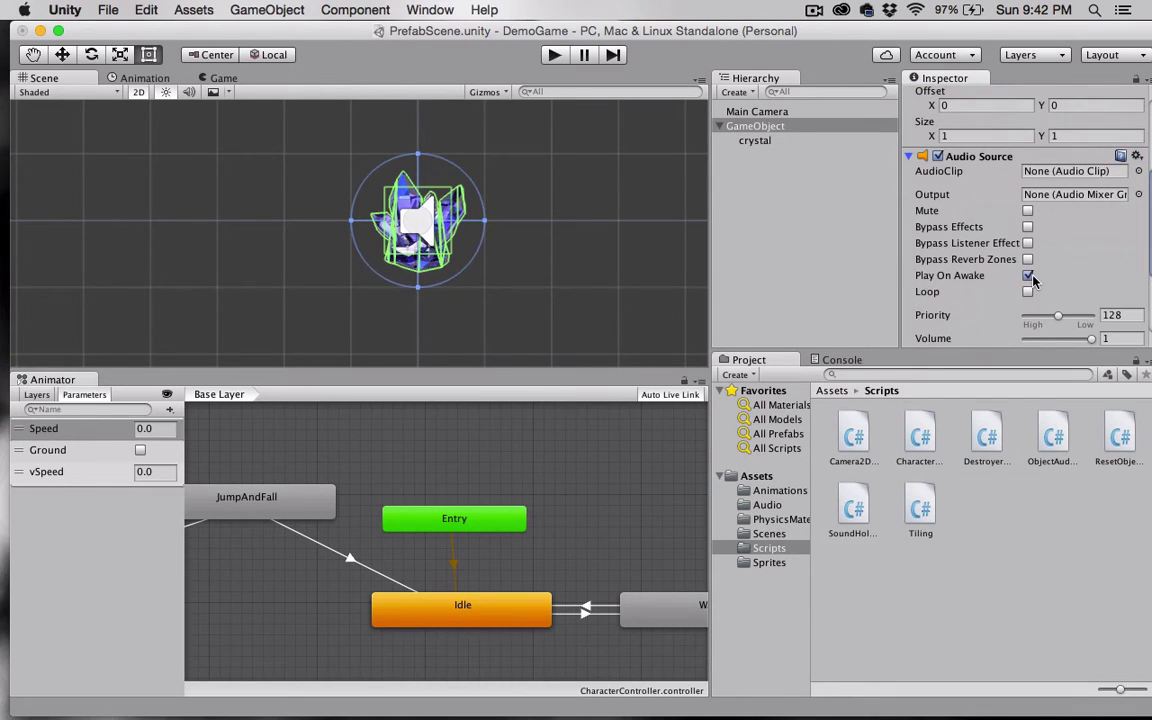
click(1028, 276)
- Assign the bells1 clip from the Audio folder as the AudioClip of the parent GameObject's Audio Source
click(767, 505)
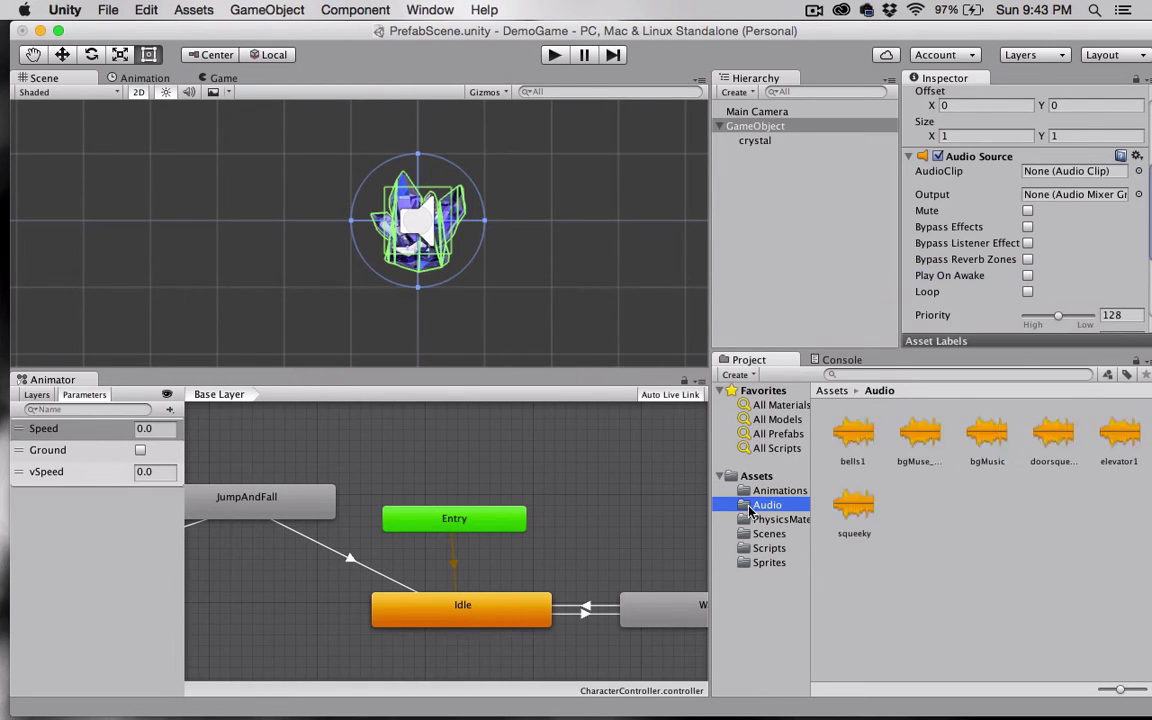
click(848, 427)
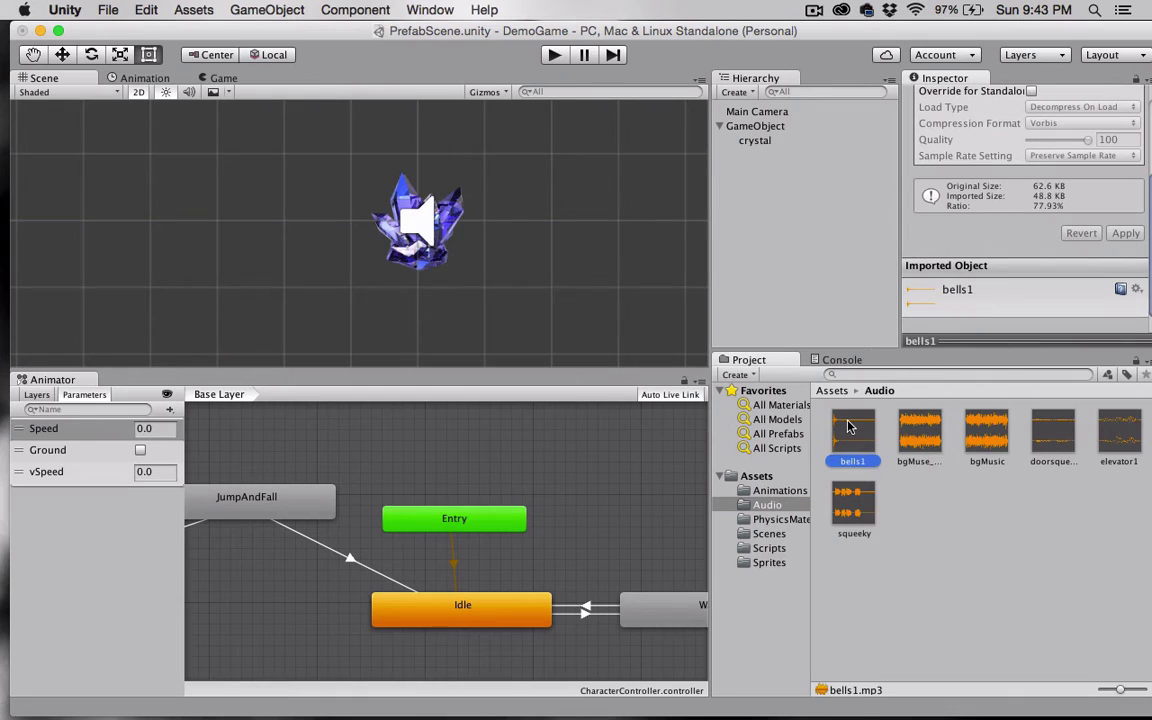
click(740, 127)
scroll(1007, 233, down, 5)
scroll(1007, 233, up, 2)
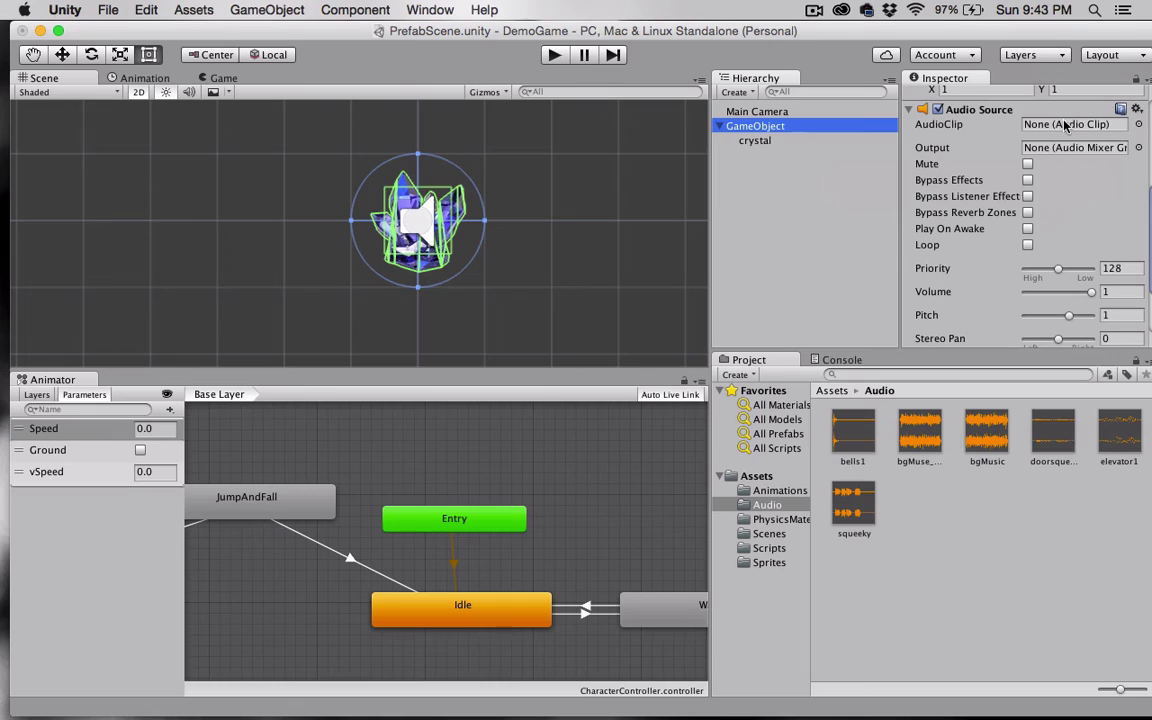
drag(860, 432, 1036, 130)
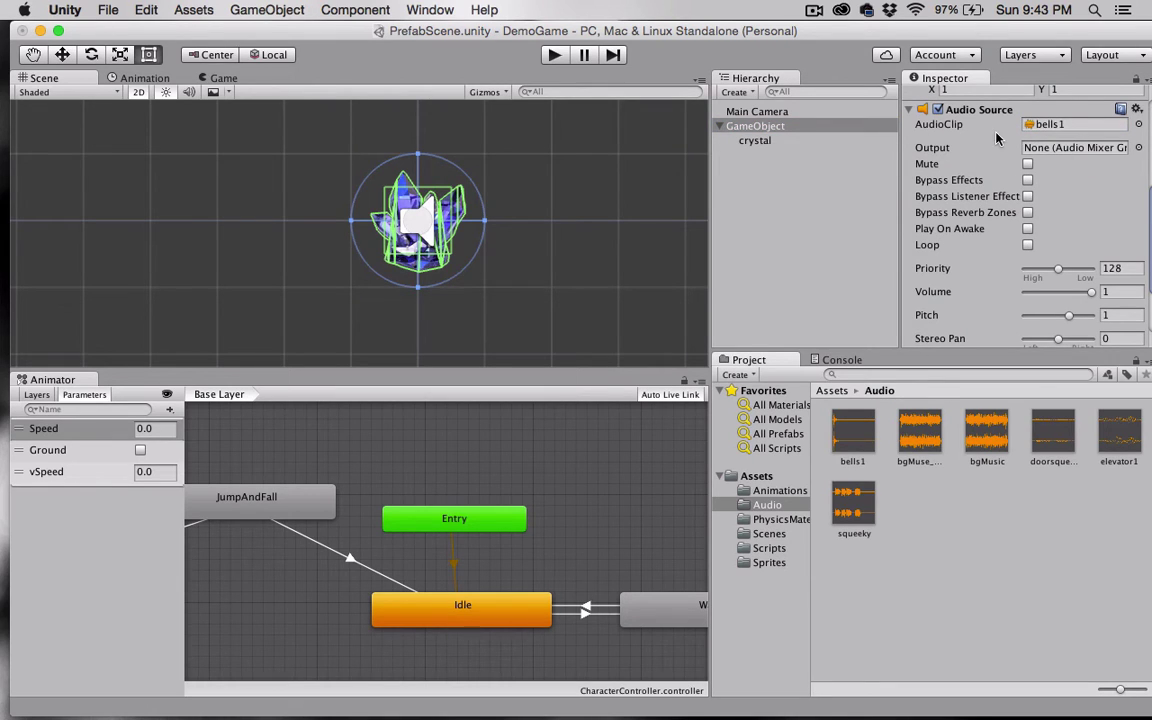
- Attach the SoundHolder script from the Scripts folder to the parent GameObject
scroll(996, 138, down, 3)
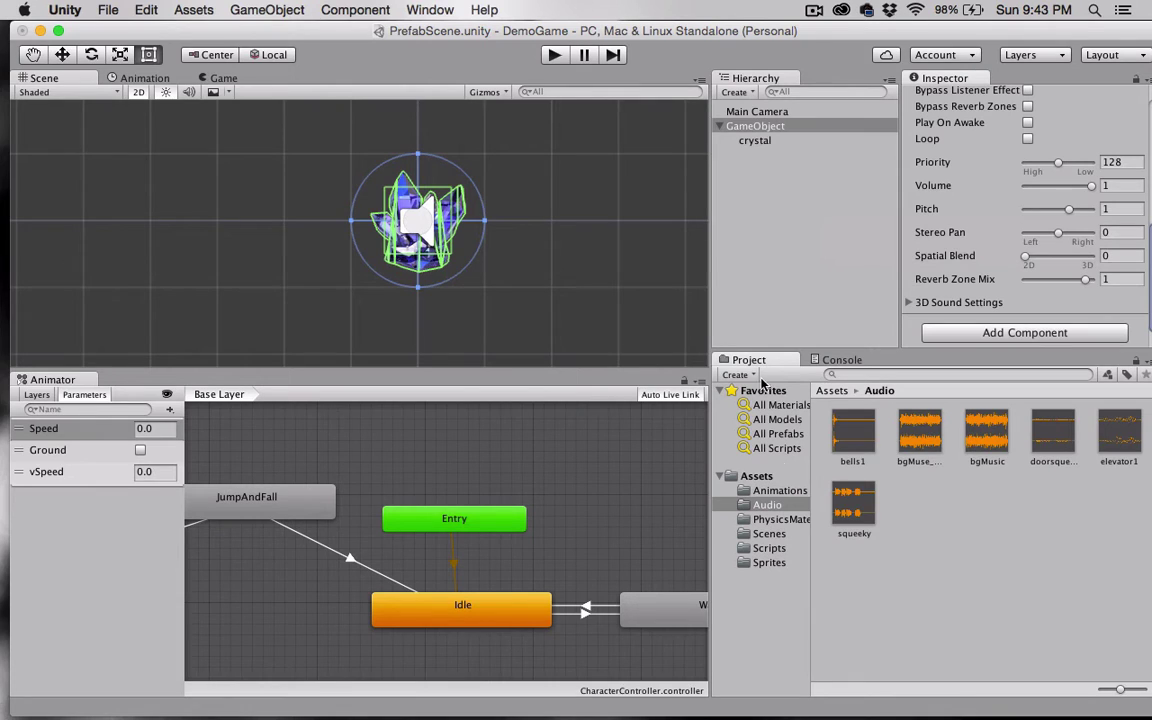
click(769, 548)
click(853, 510)
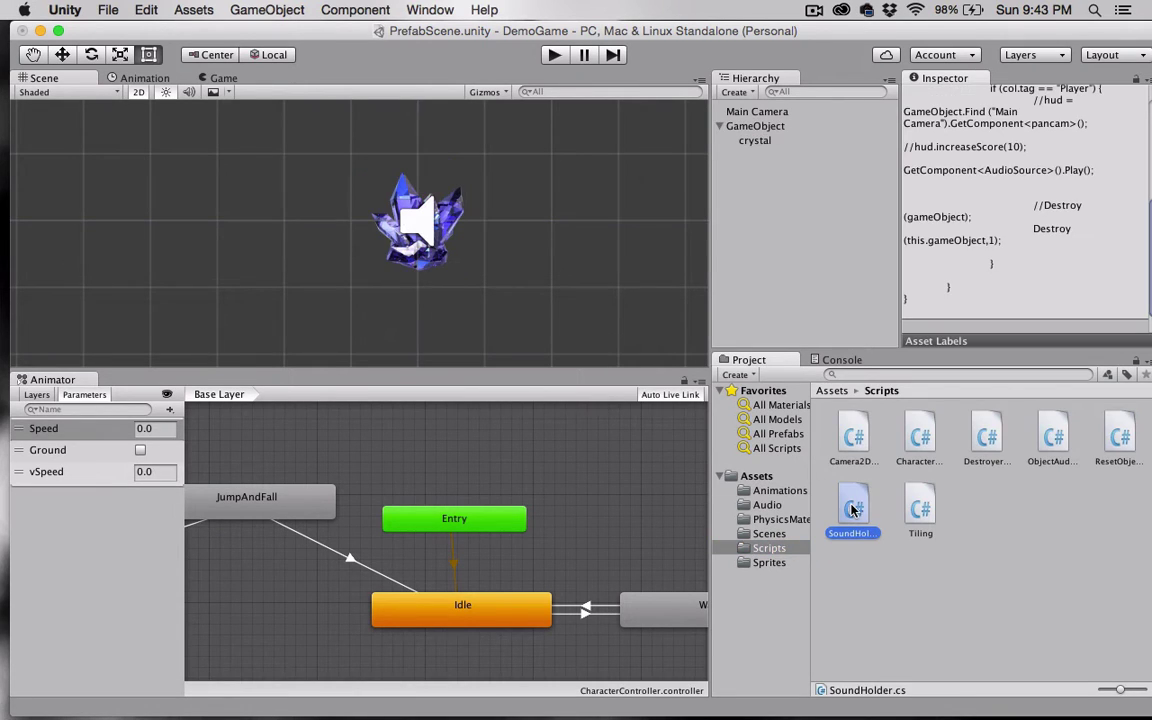
drag(853, 510, 745, 140)
click(744, 127)
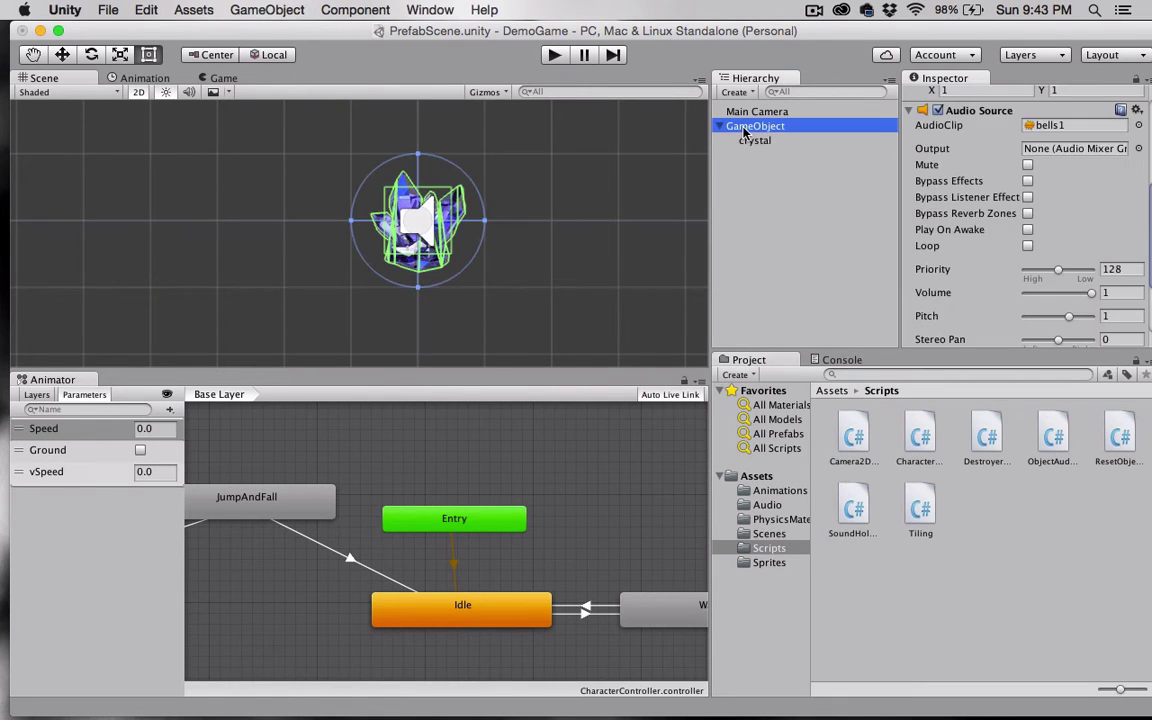
- Review the parent GameObject's Box Collider 2D, Audio Source and Sound Holder script components
scroll(921, 220, down, 5)
scroll(921, 220, up, 5)
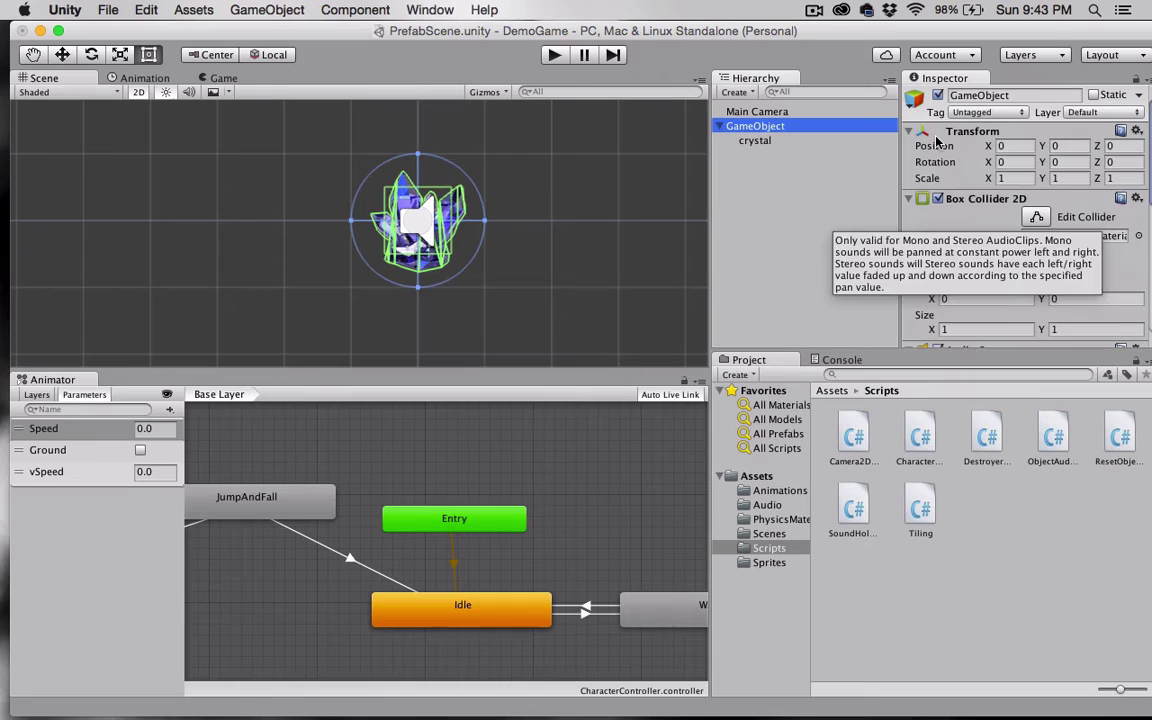
scroll(943, 250, down, 2)
scroll(943, 250, down, 1)
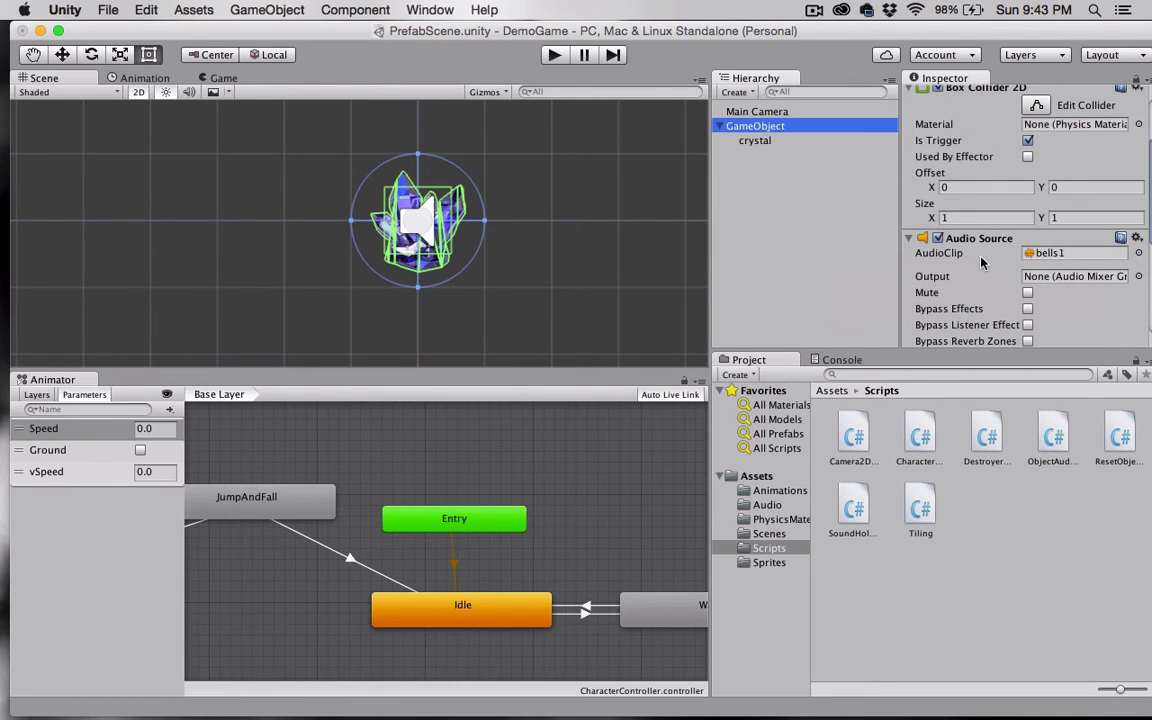
scroll(981, 262, down, 7)
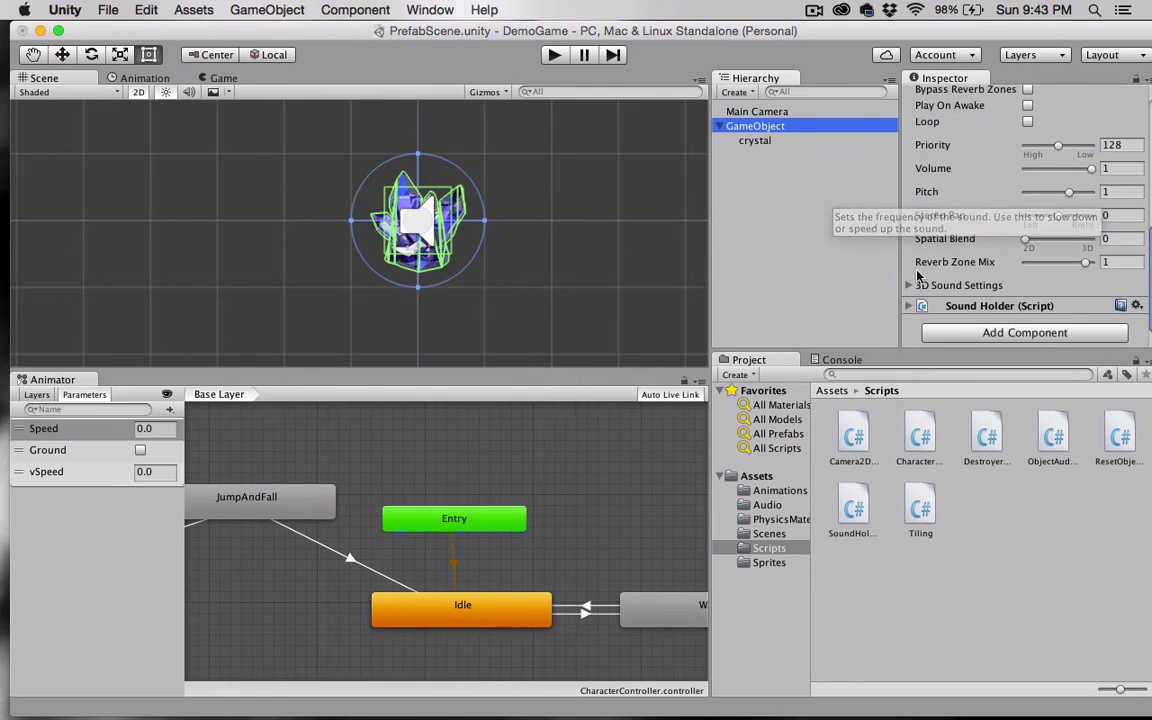
click(912, 305)
scroll(1000, 290, down, 1)
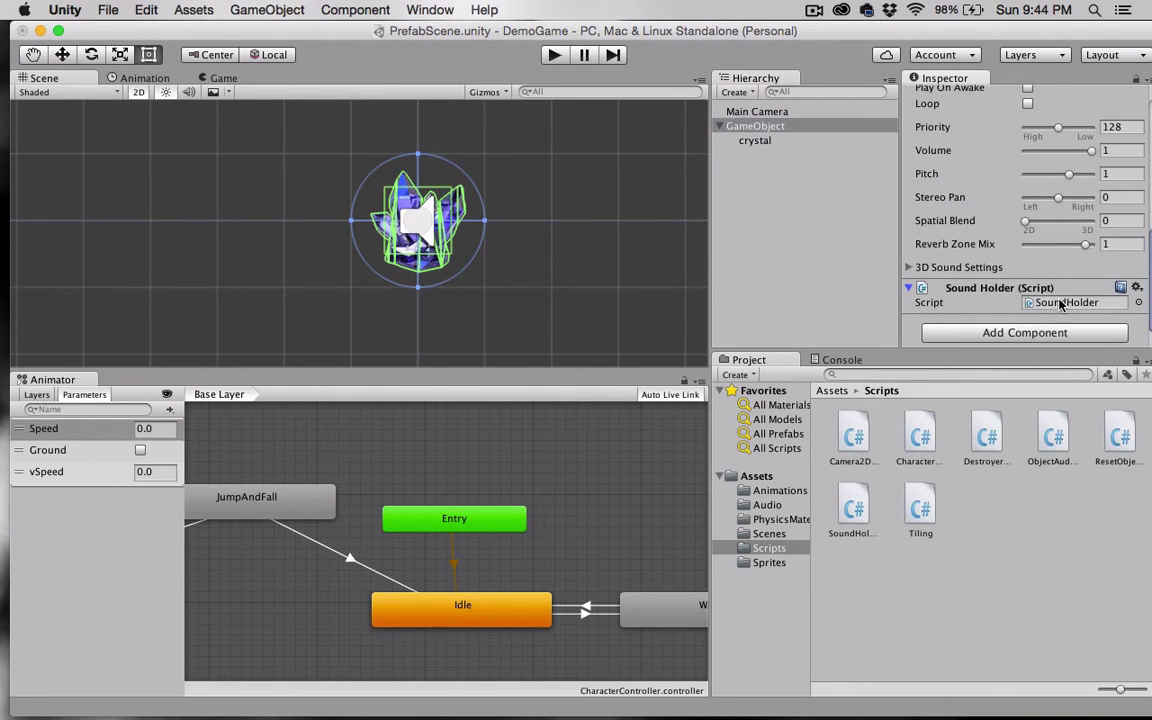
scroll(925, 285, up, 10)
scroll(925, 285, down, 10)
- Create a folder named Prefabs directly under Assets in the project
click(766, 548)
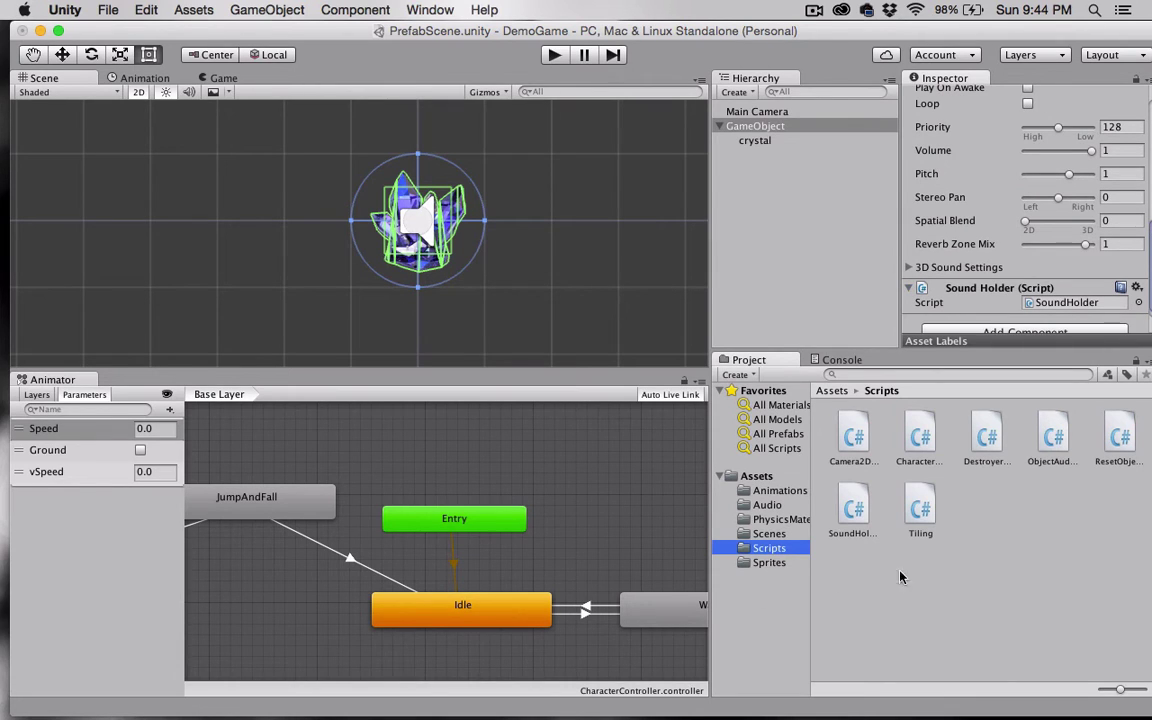
click(748, 477)
right_click(904, 592)
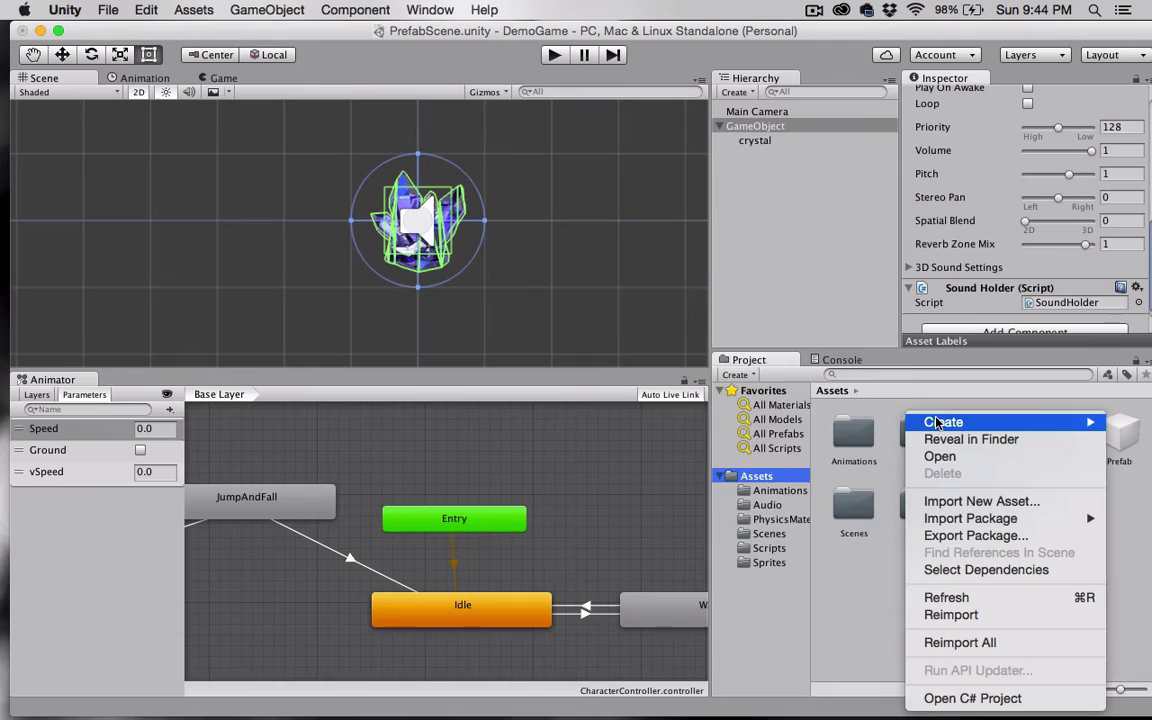
mouse_move(925, 422)
click(769, 290)
text(Prefabs)
key(Return)
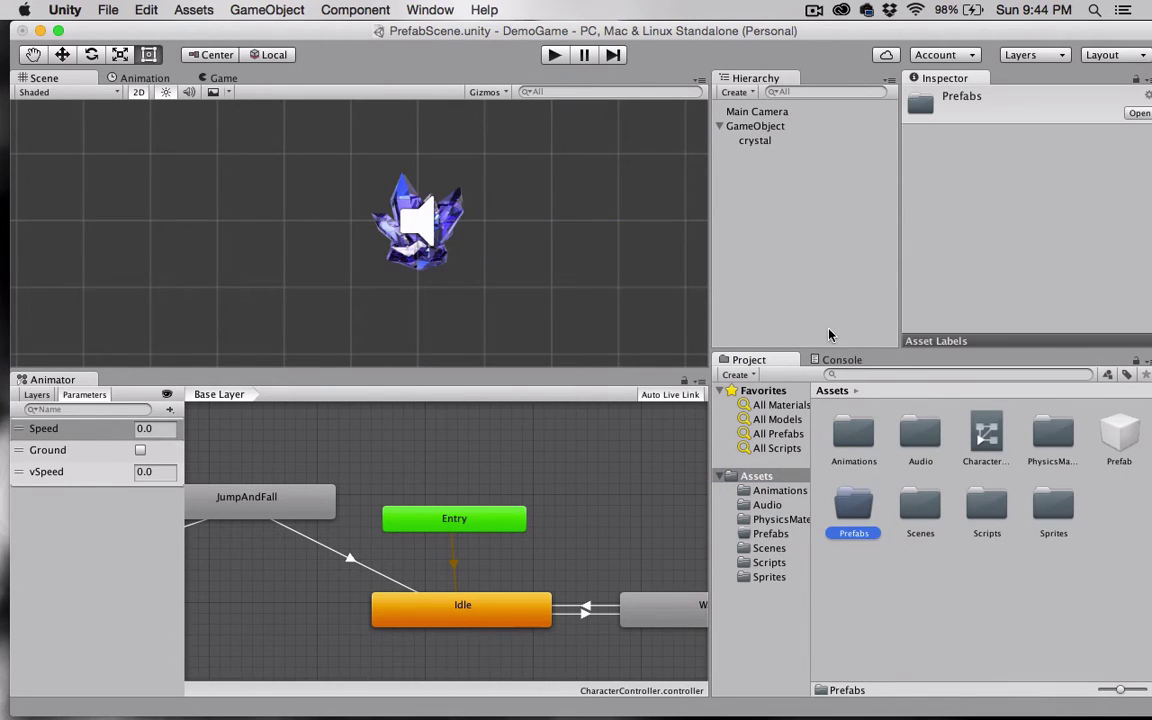
- Create an empty prefab named Crystals inside the Prefabs folder
double_click(852, 507)
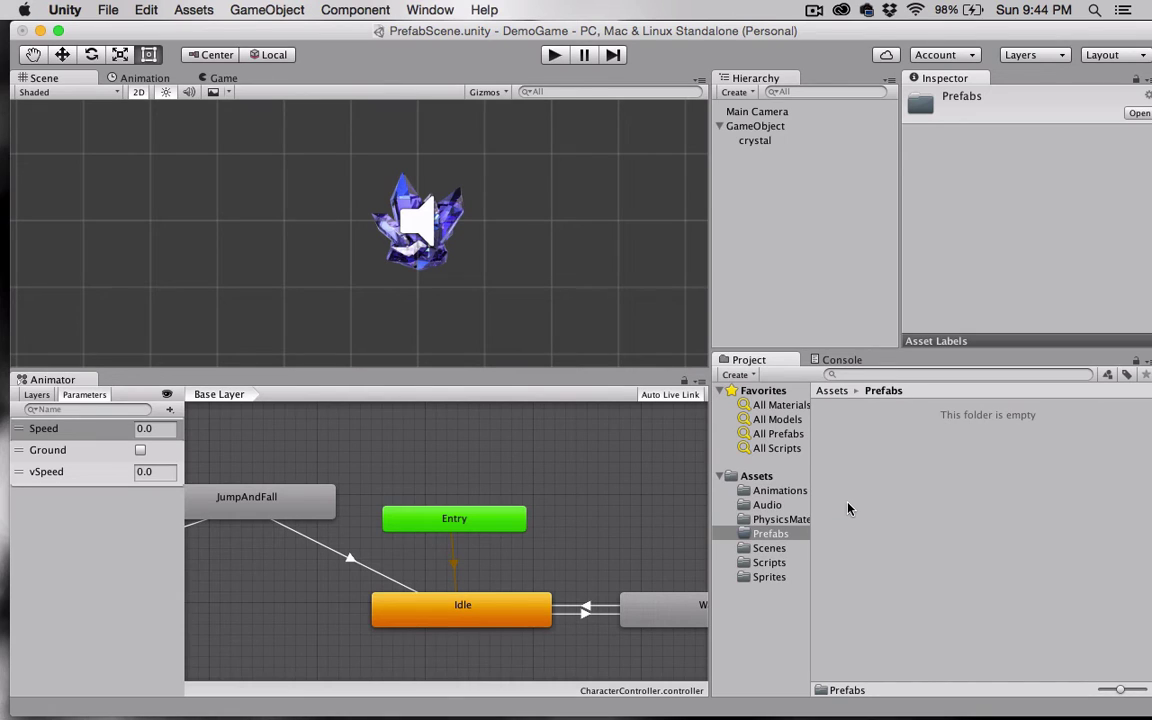
right_click(848, 508)
mouse_move(848, 424)
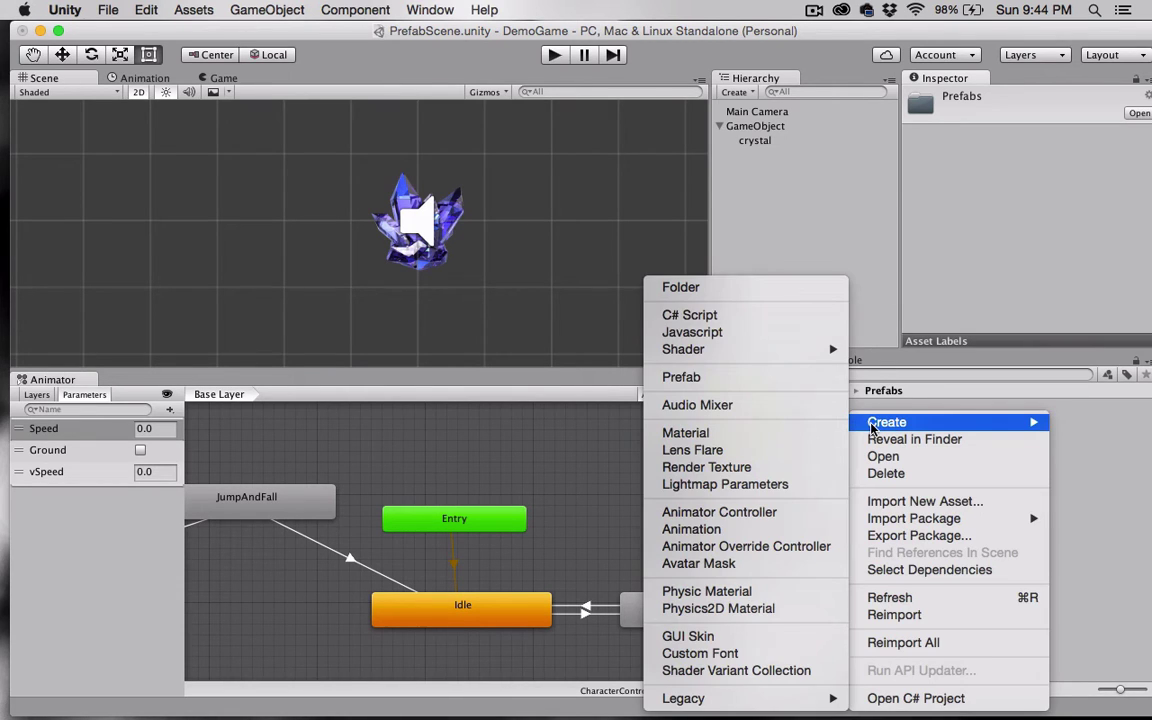
click(664, 377)
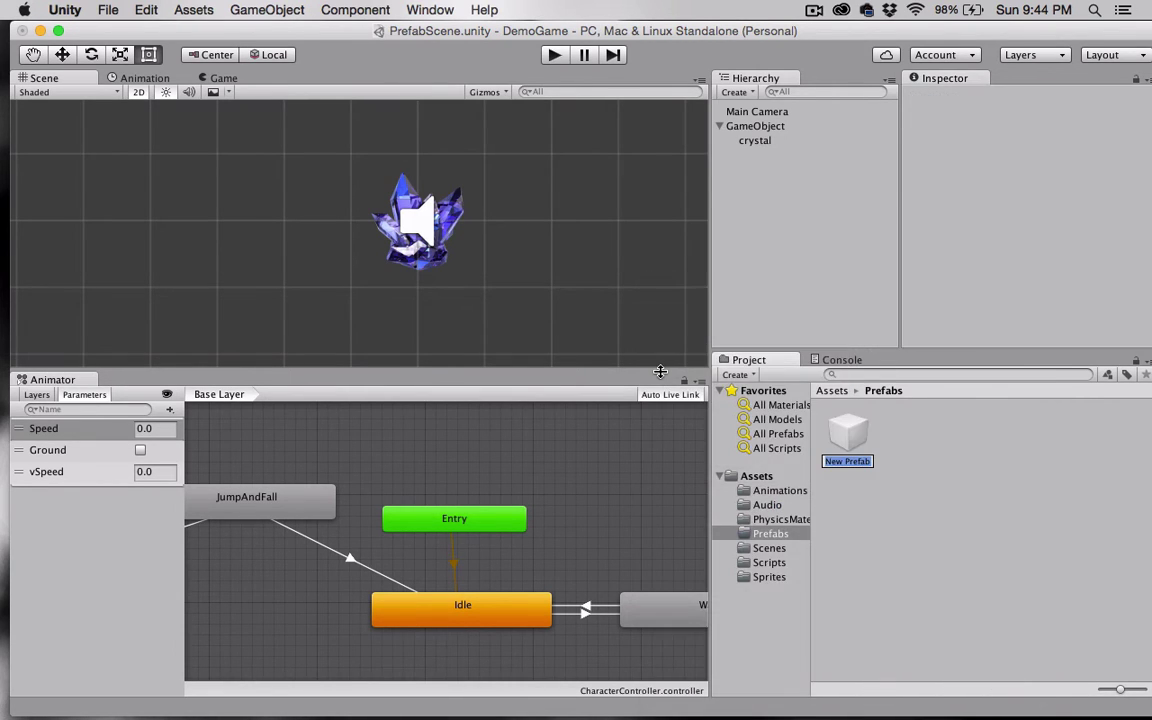
text(Crystals)
key(Return)
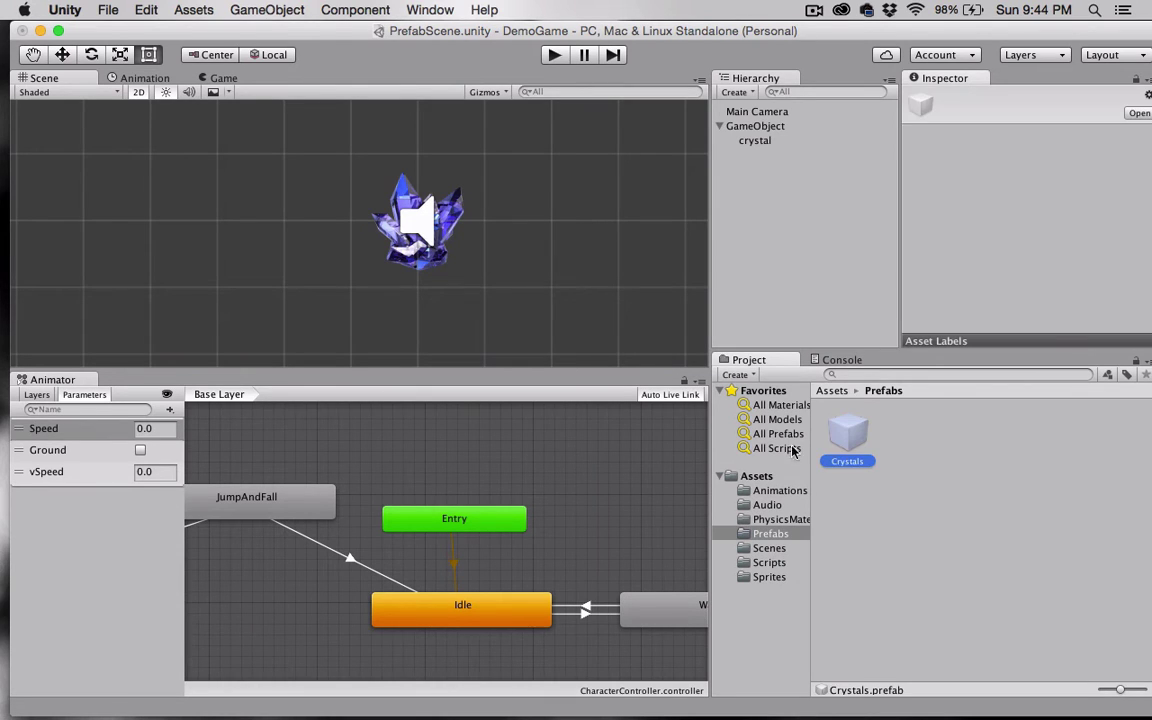
- Collapse the parent GameObject's hierarchy and store the GameObject with its crystal child in the Crystals prefab
click(745, 127)
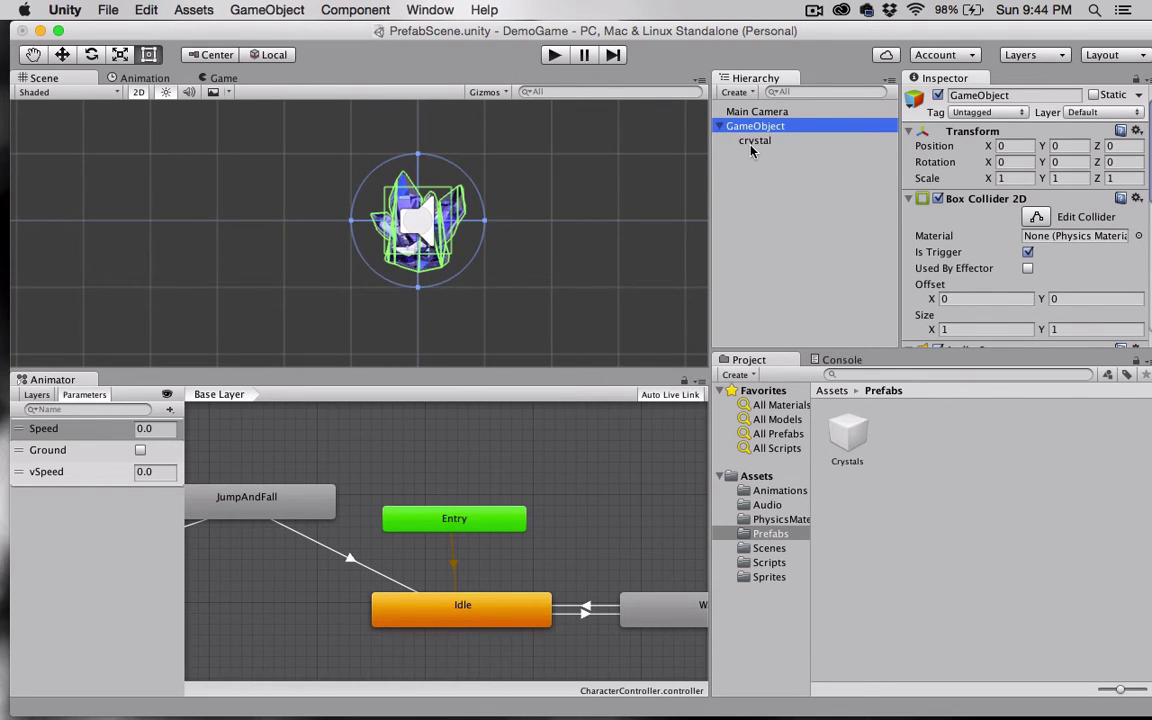
click(753, 145)
click(719, 126)
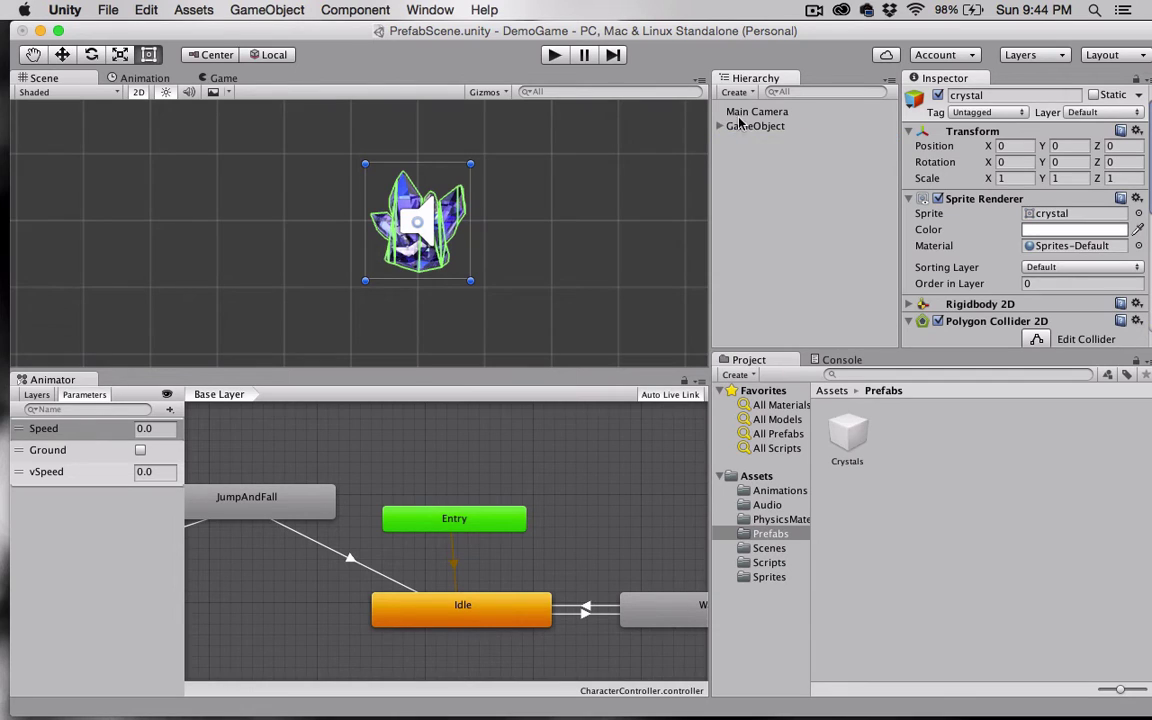
drag(740, 128, 845, 436)
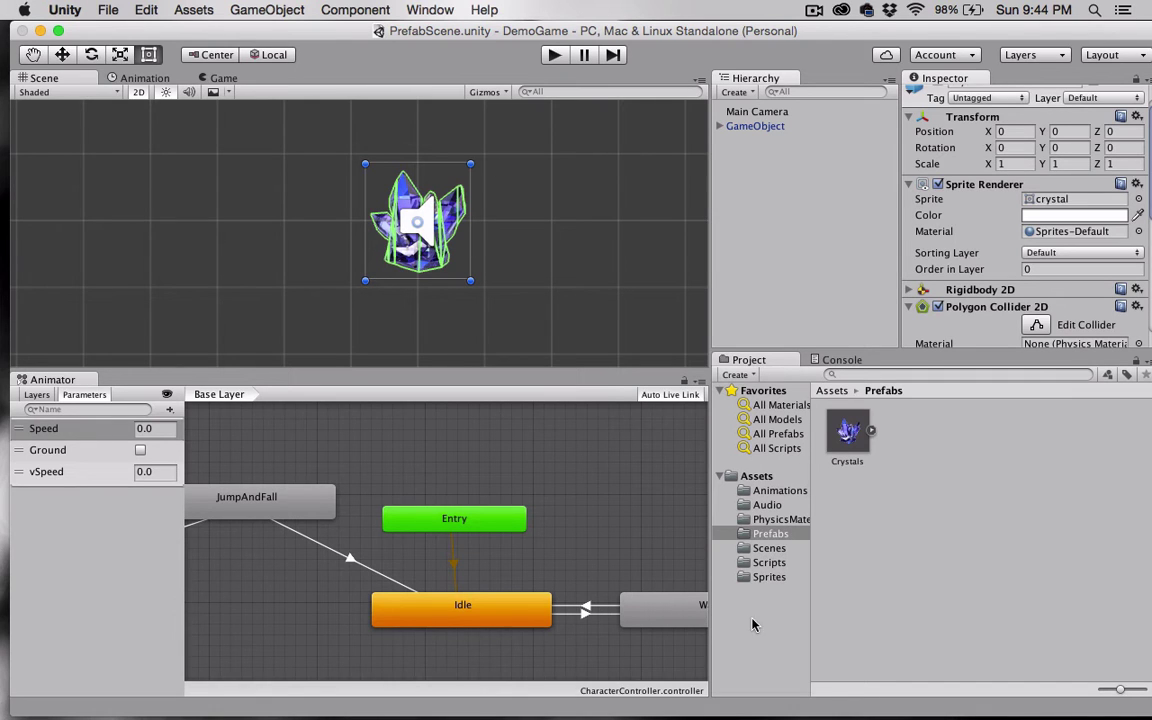
- Open scene1 and place an instance of the Crystals prefab above the branch near the bridge's end
click(747, 548)
double_click(900, 432)
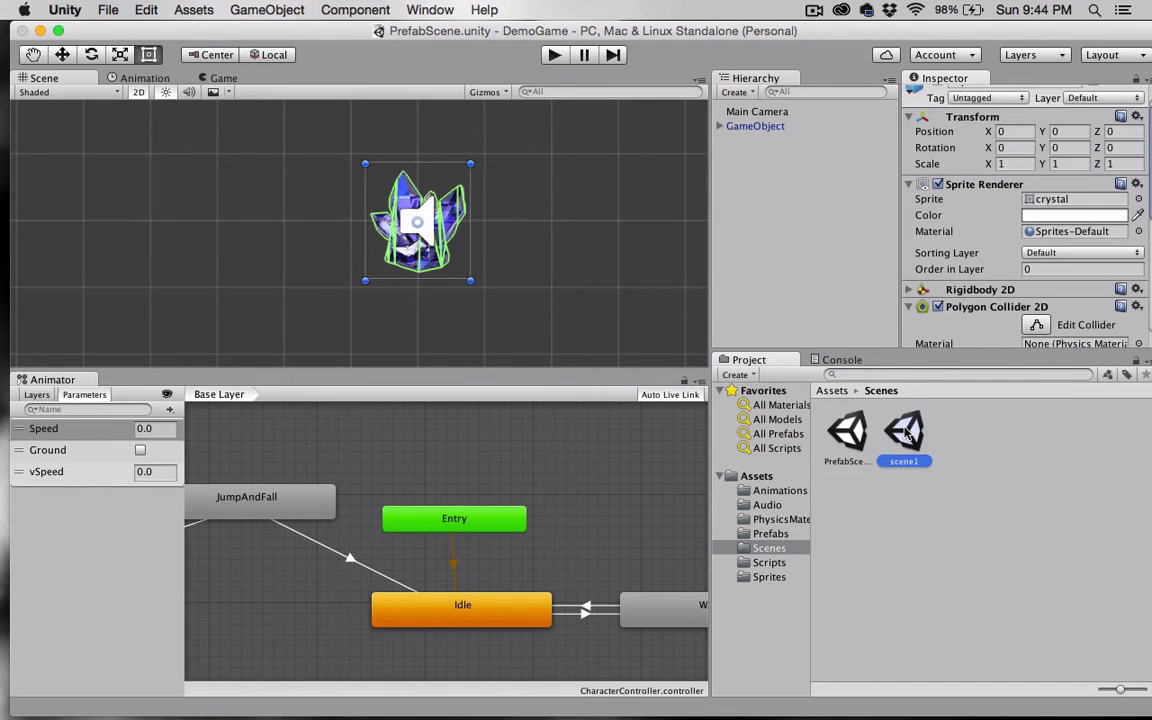
scroll(545, 270, down, 10)
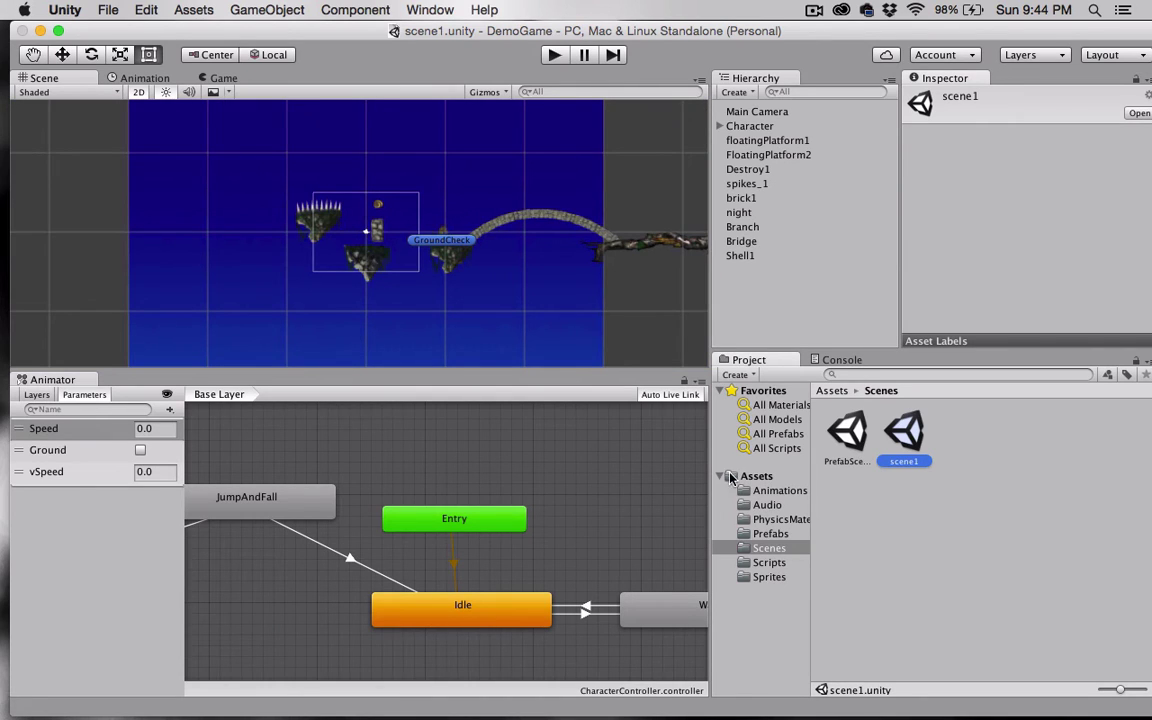
click(744, 536)
drag(848, 430, 626, 225)
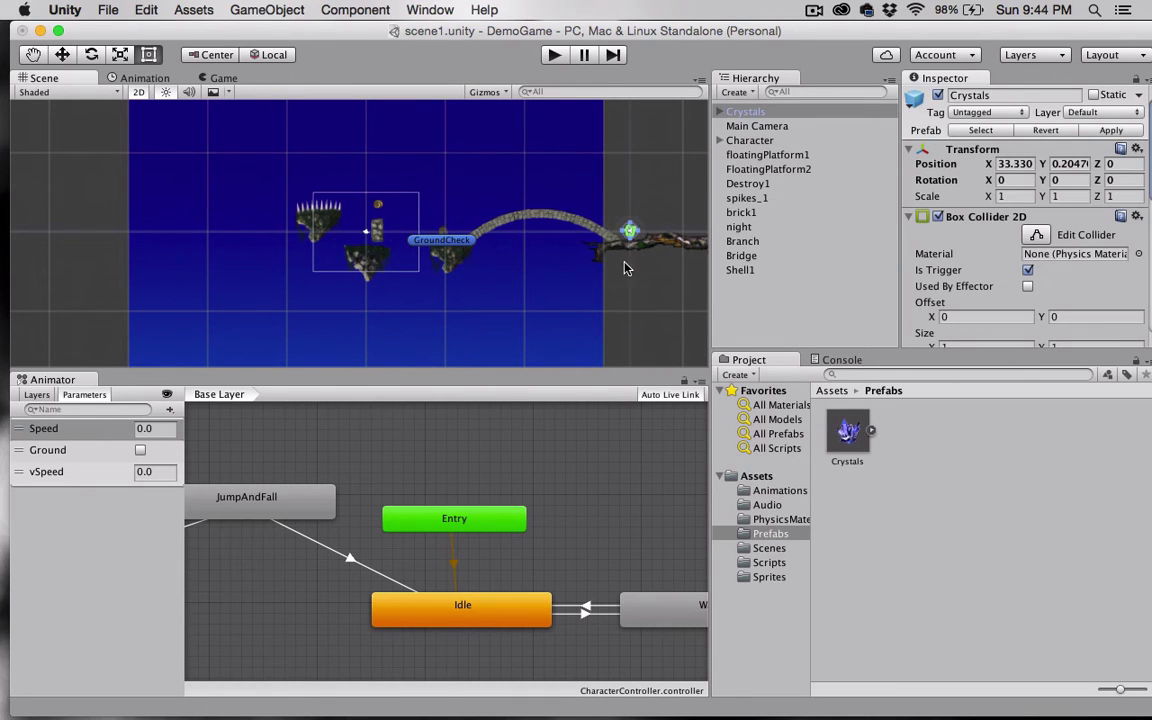
- Lower the Crystals instance with the Move tool to about Y -0.14 so it sits on the branch
key(q)
drag(633, 278, 463, 290)
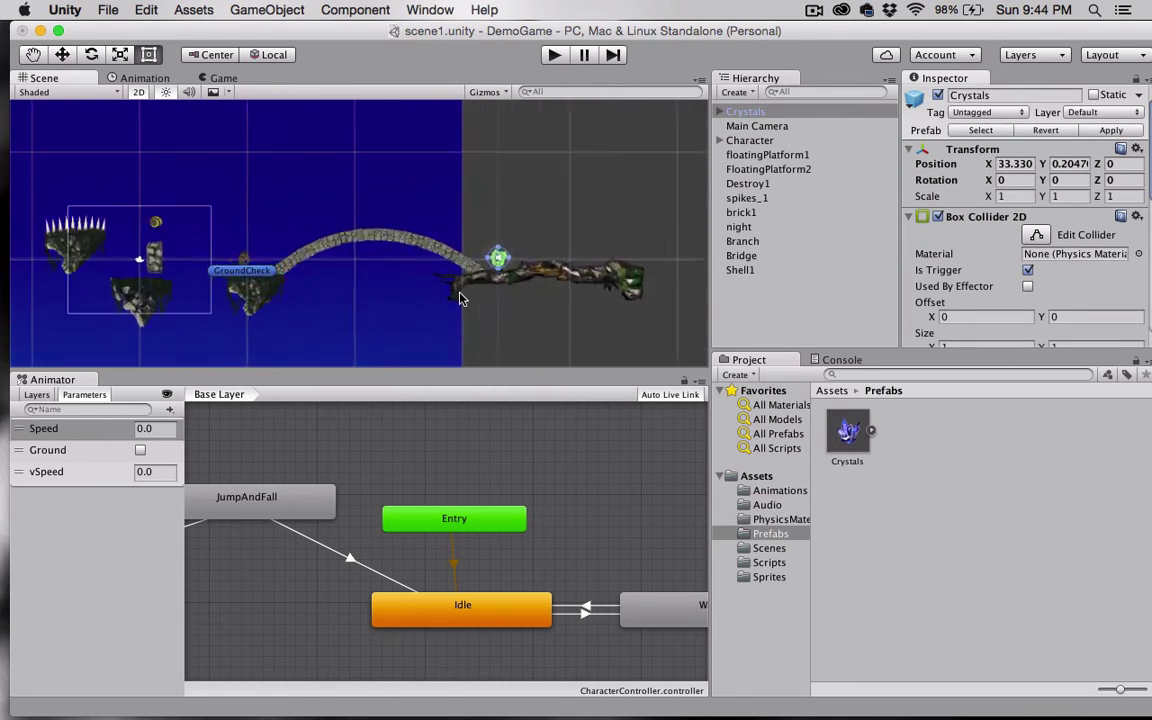
scroll(541, 271, up, 5)
key(f)
key(t)
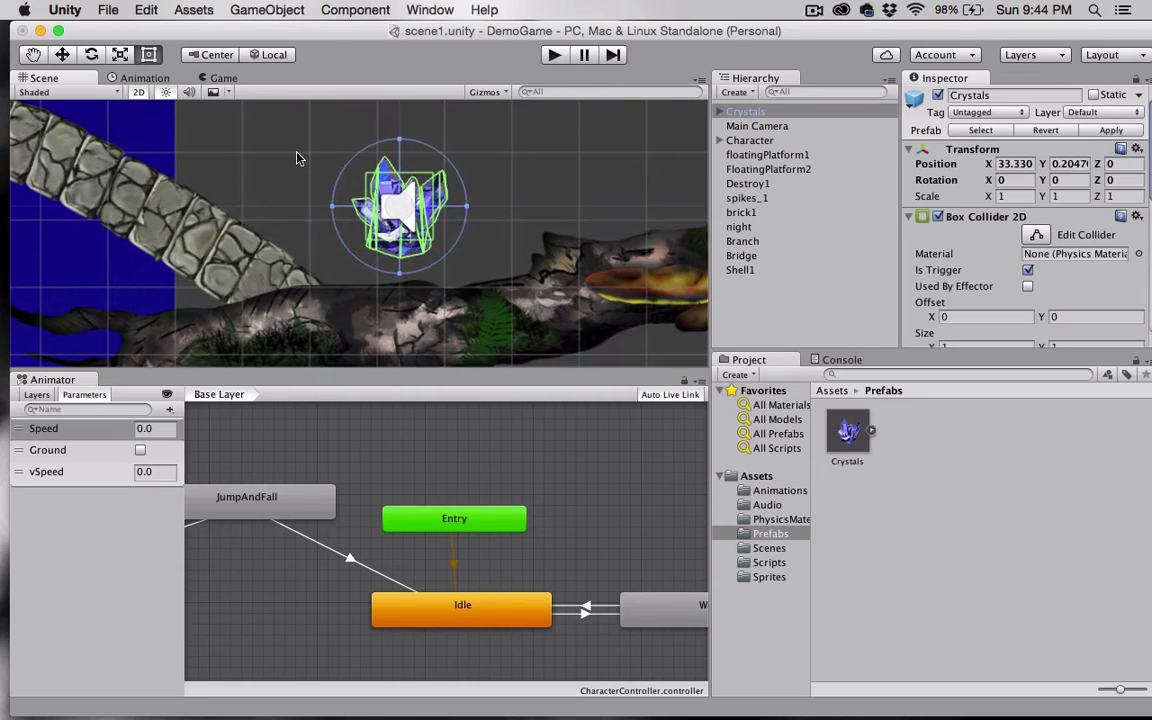
click(346, 158)
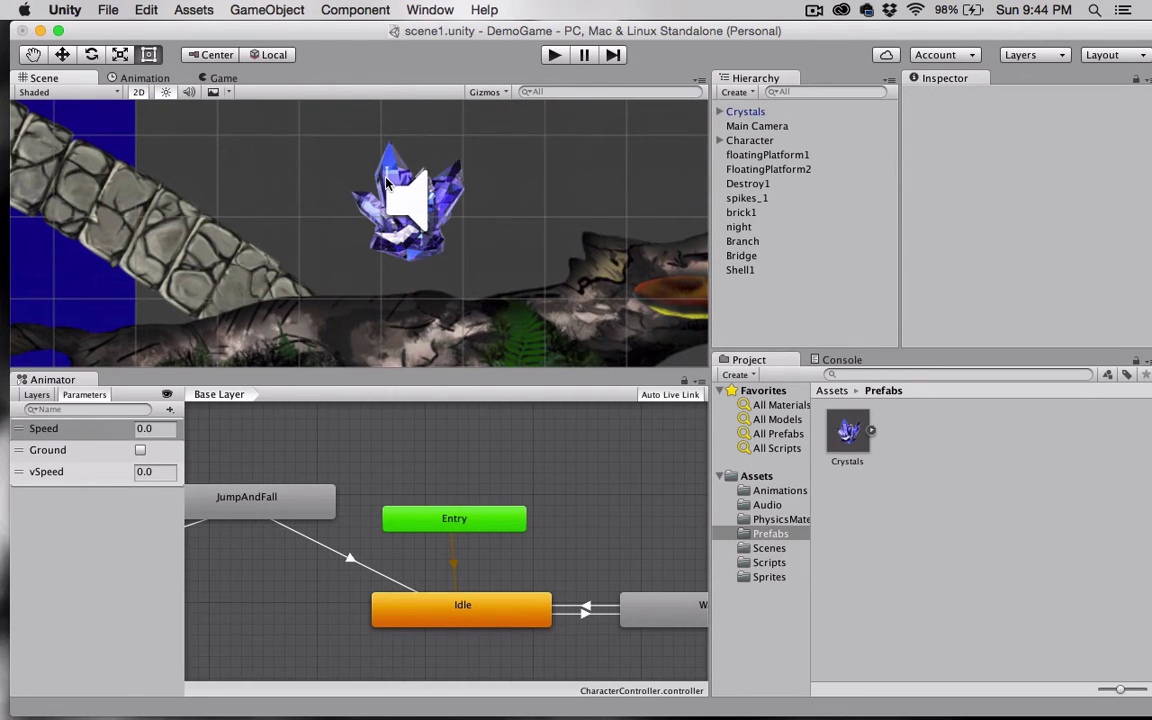
click(345, 142)
click(62, 54)
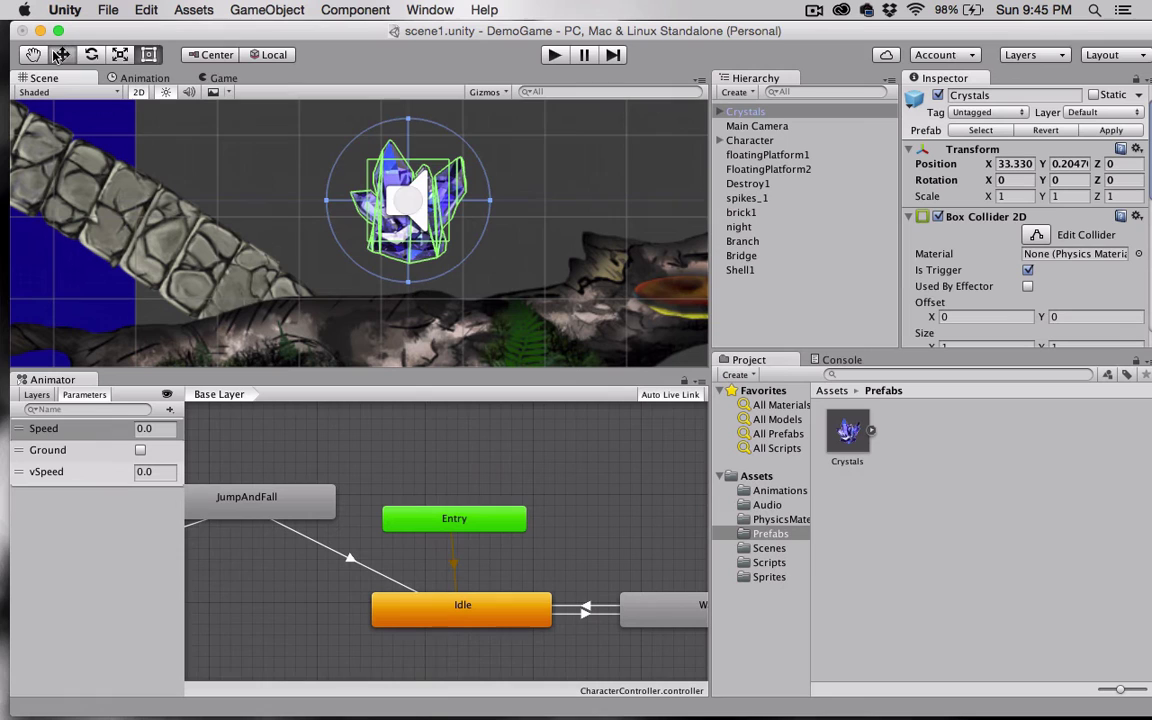
drag(408, 133, 416, 165)
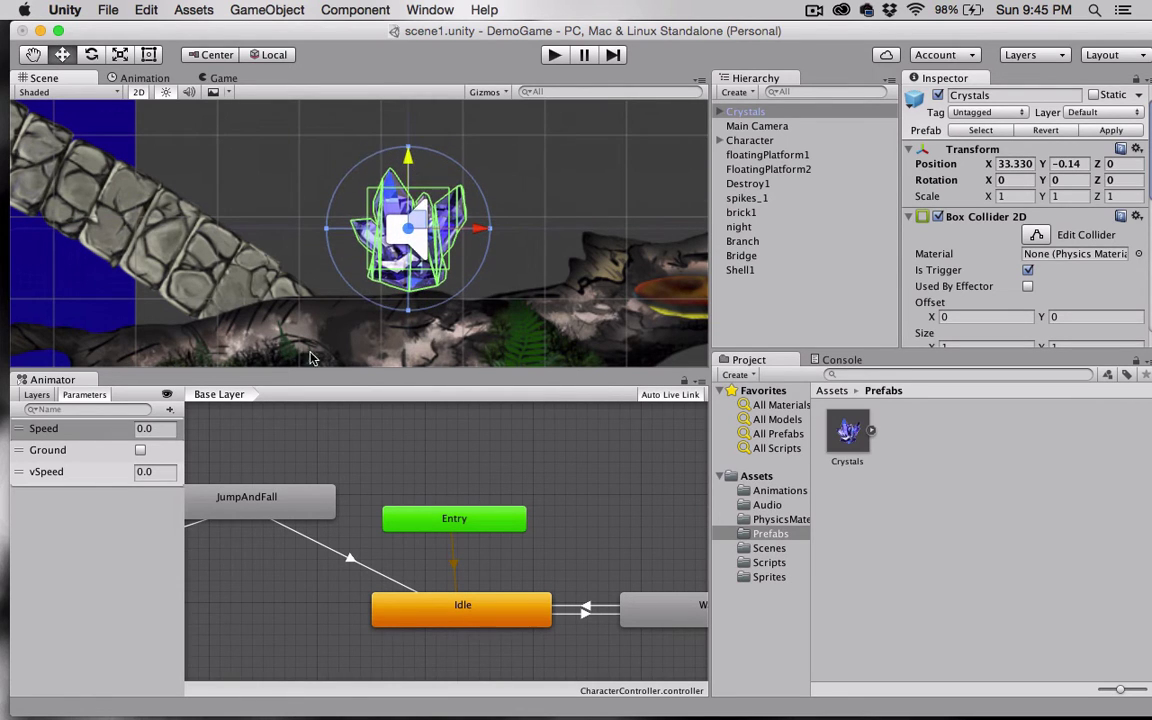
- Place a second Crystals prefab instance farther along the branch, at about X 41.93, Y 0.14, and save the scene
scroll(280, 268, down, 5)
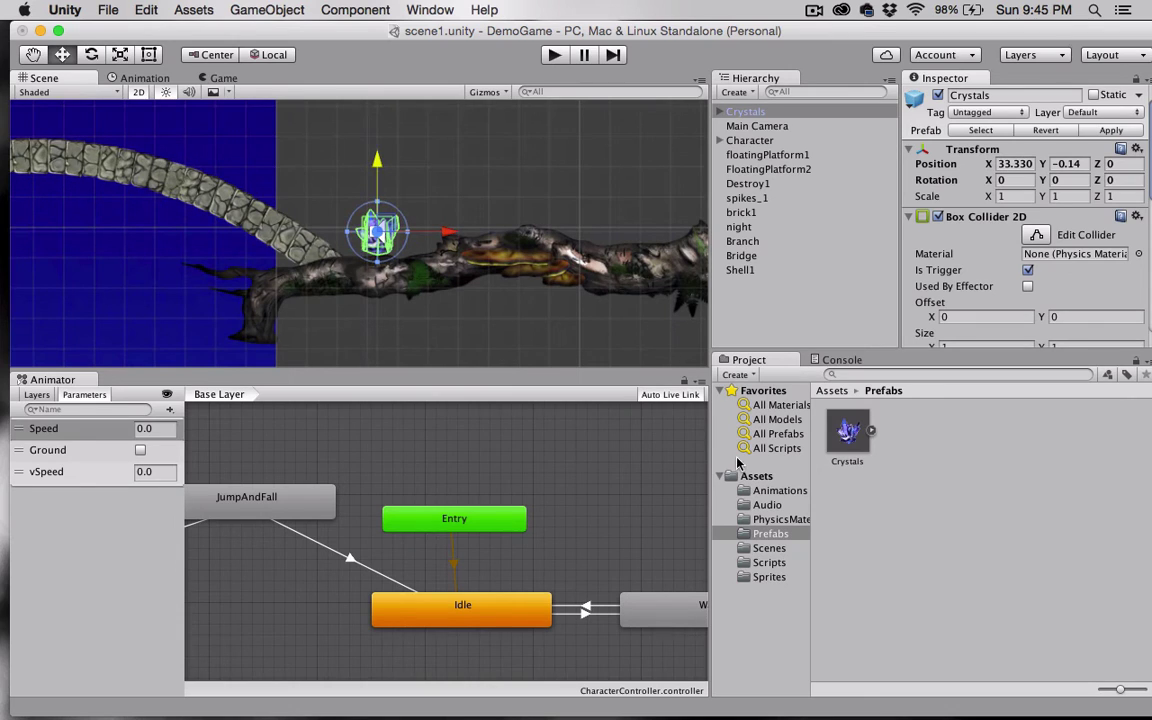
drag(845, 432, 637, 228)
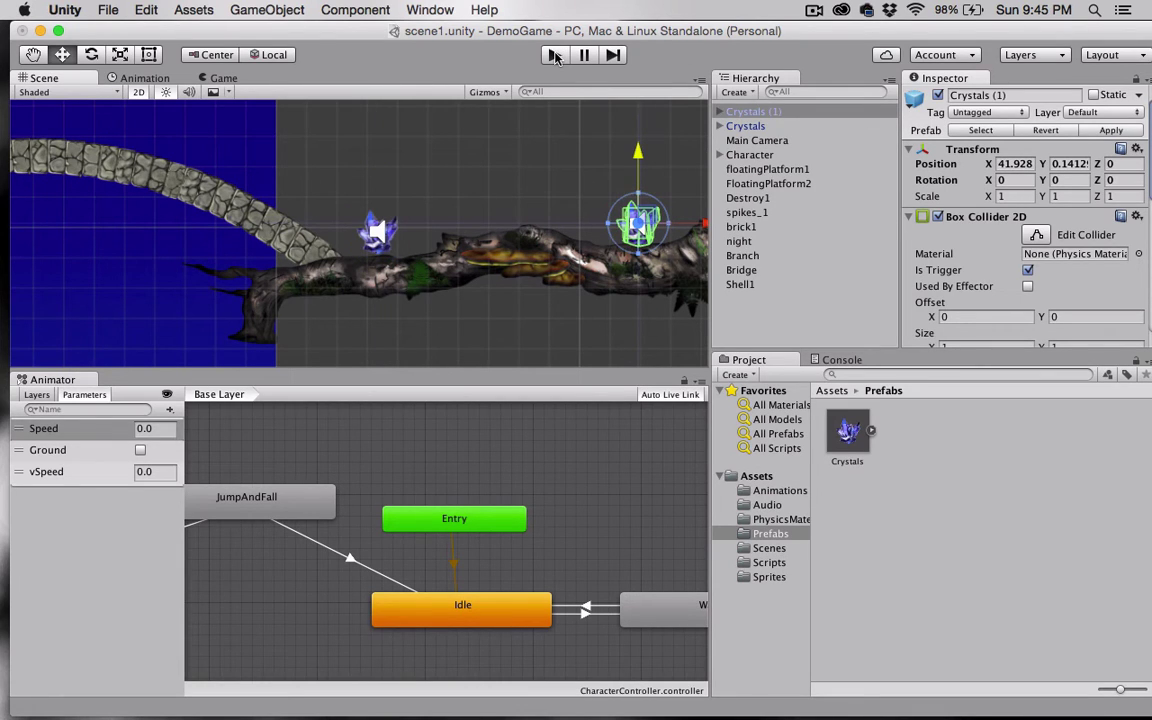
key(super+s)
- Play-test the scene, taking the character across the bridge and into both crystals on the branch
click(557, 55)
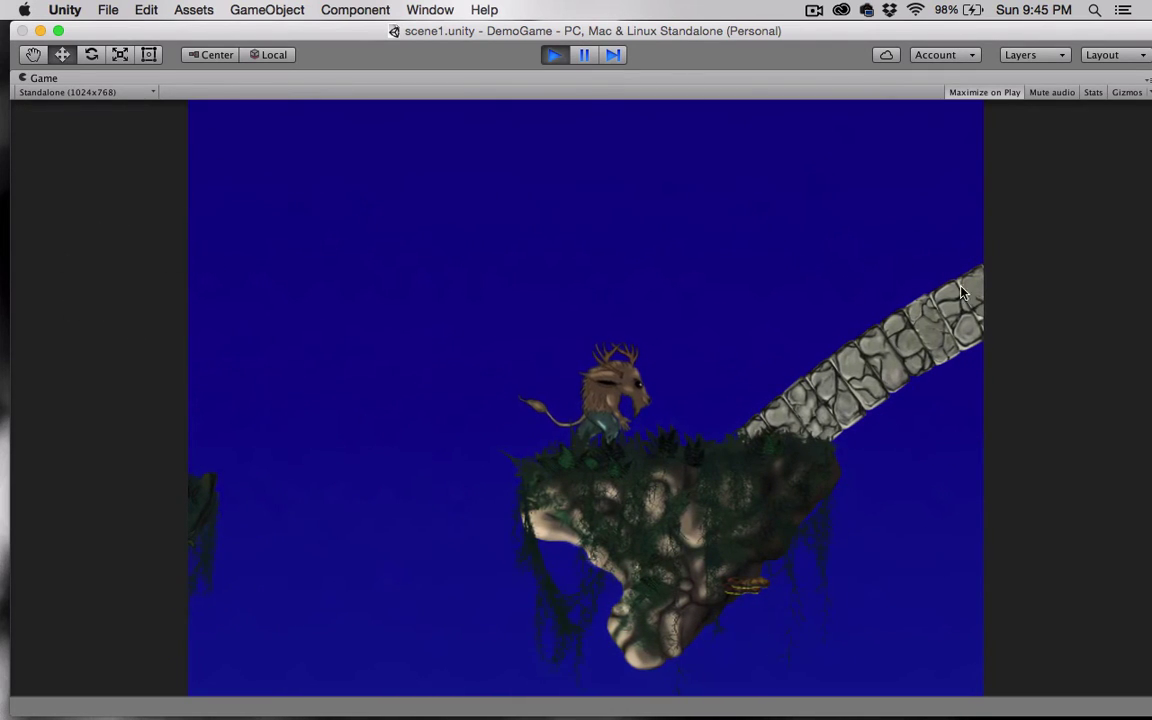
key(Right)
key(Right)
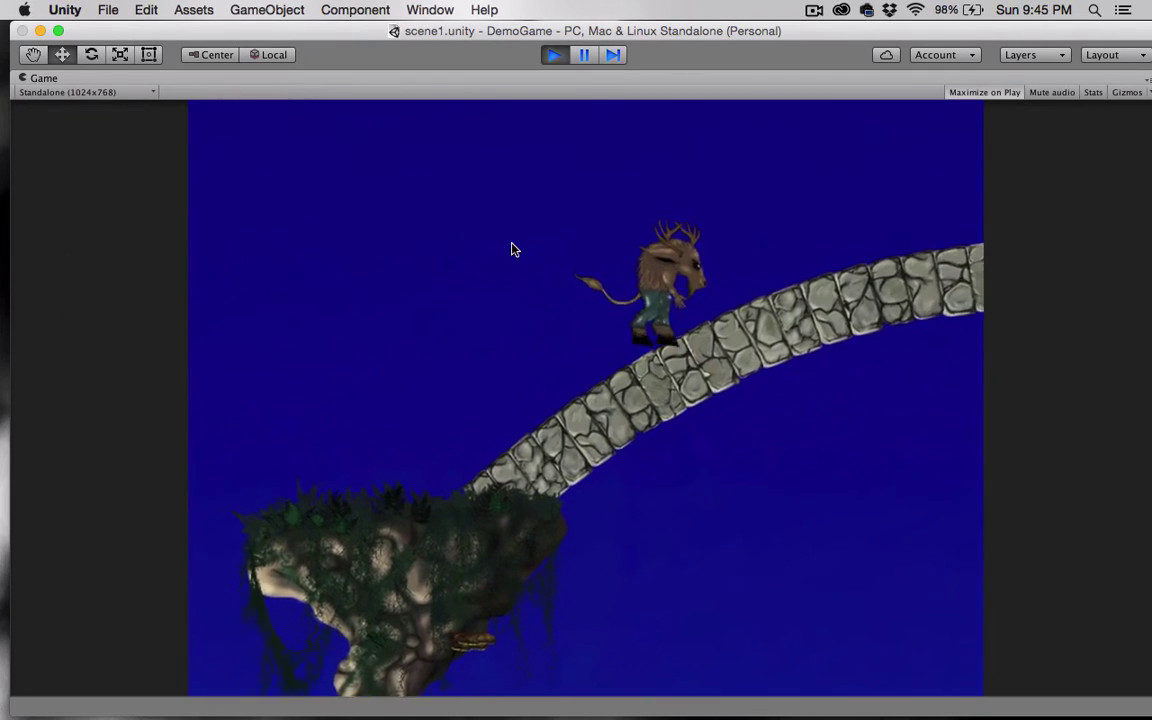
key(Right)
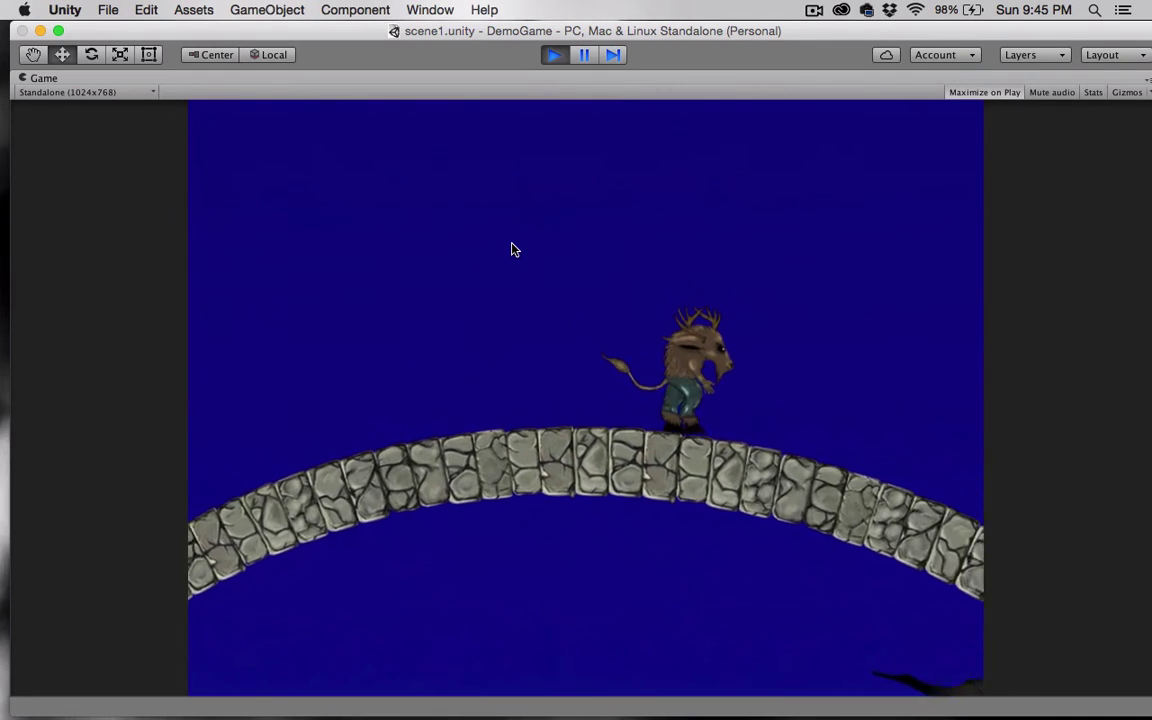
key(space)
key(Right)
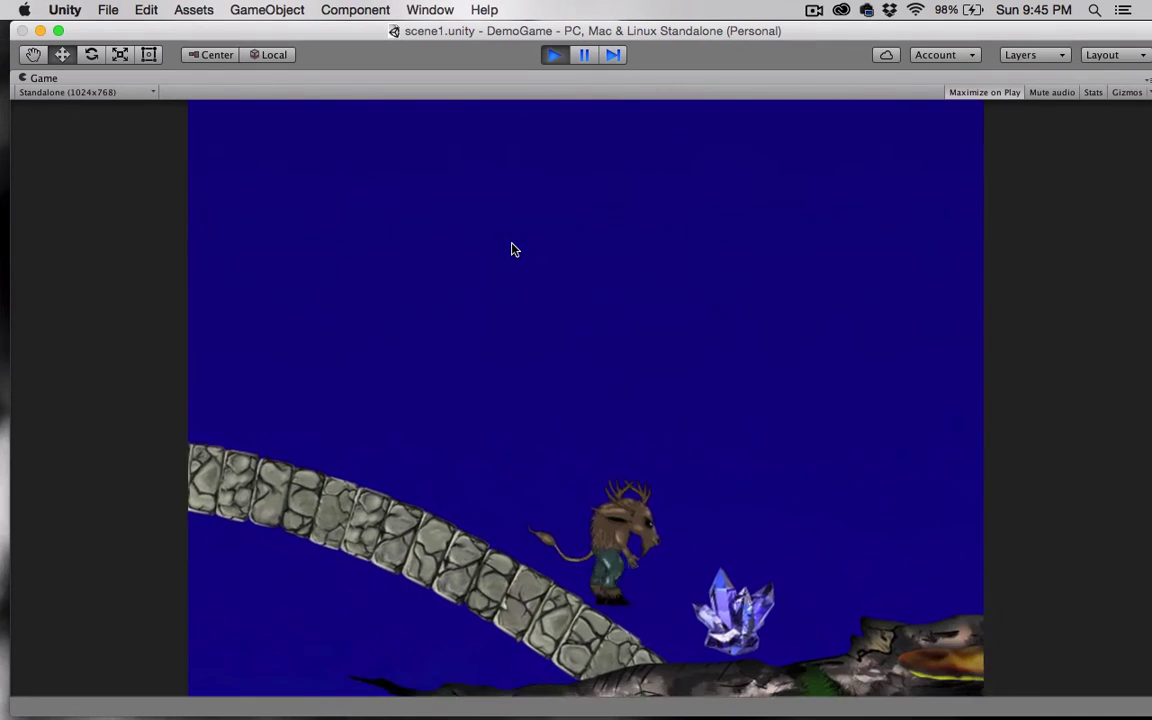
key(Right)
key(space)
key(space)
key(Right)
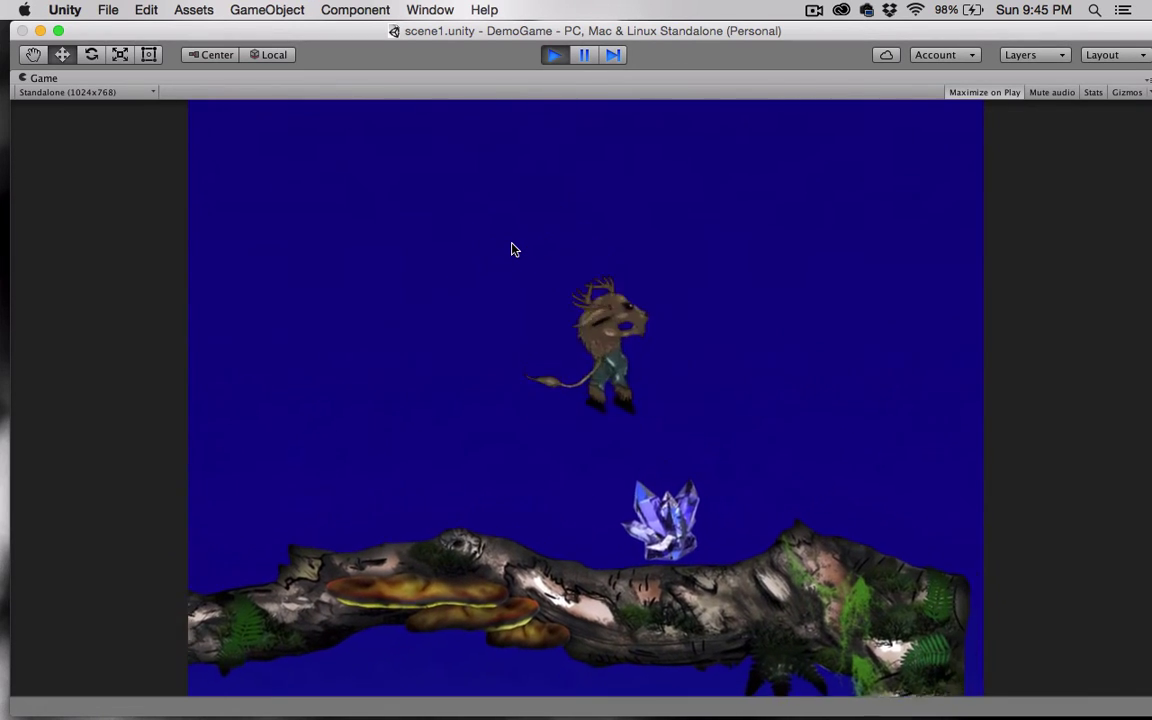
key(Left)
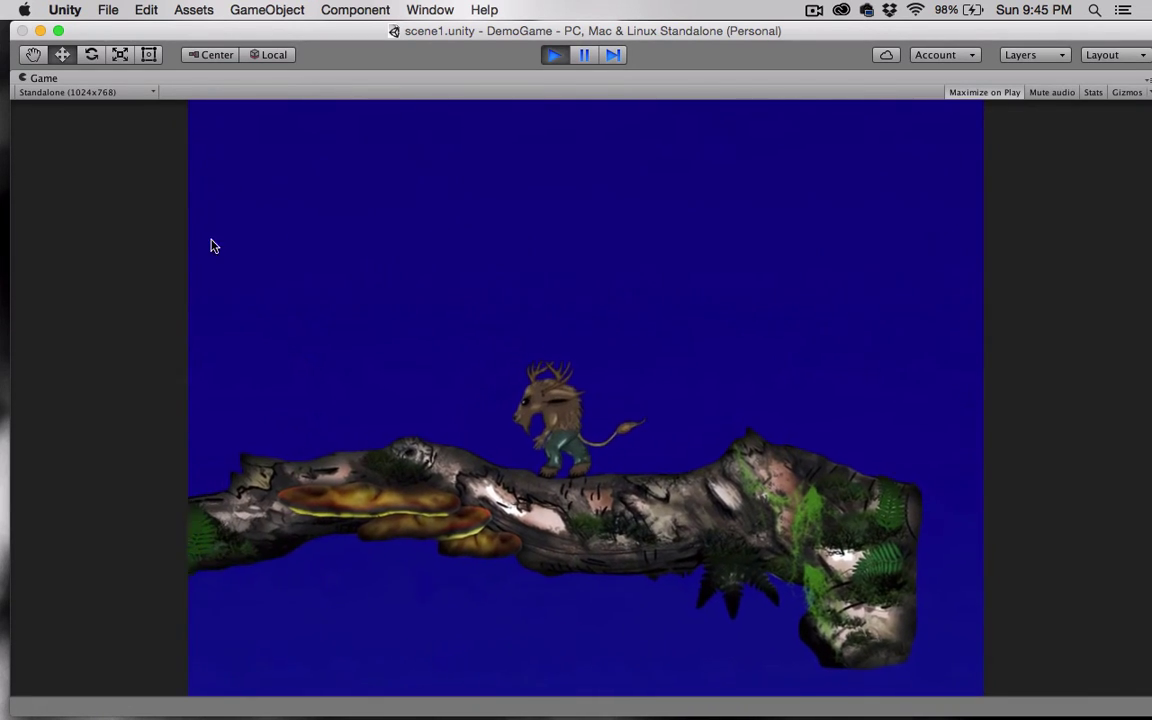
- Take the character back along the branch to the top of the bridge and stop the play test
key(Left)
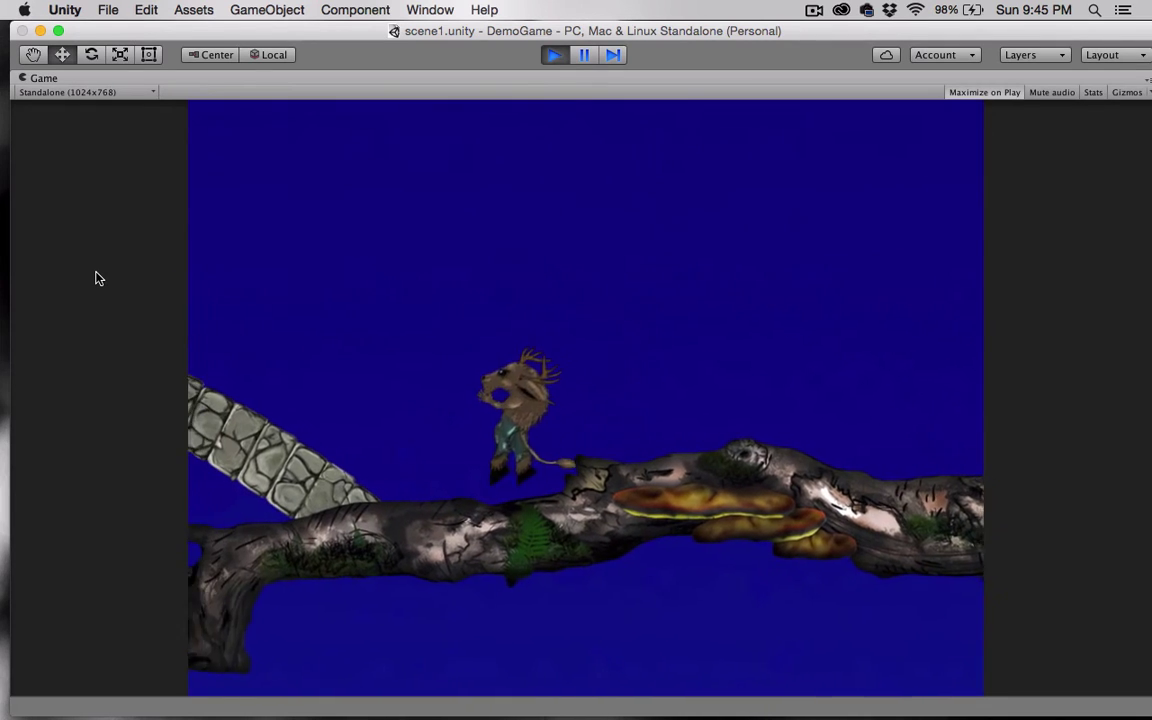
key(space)
key(Left)
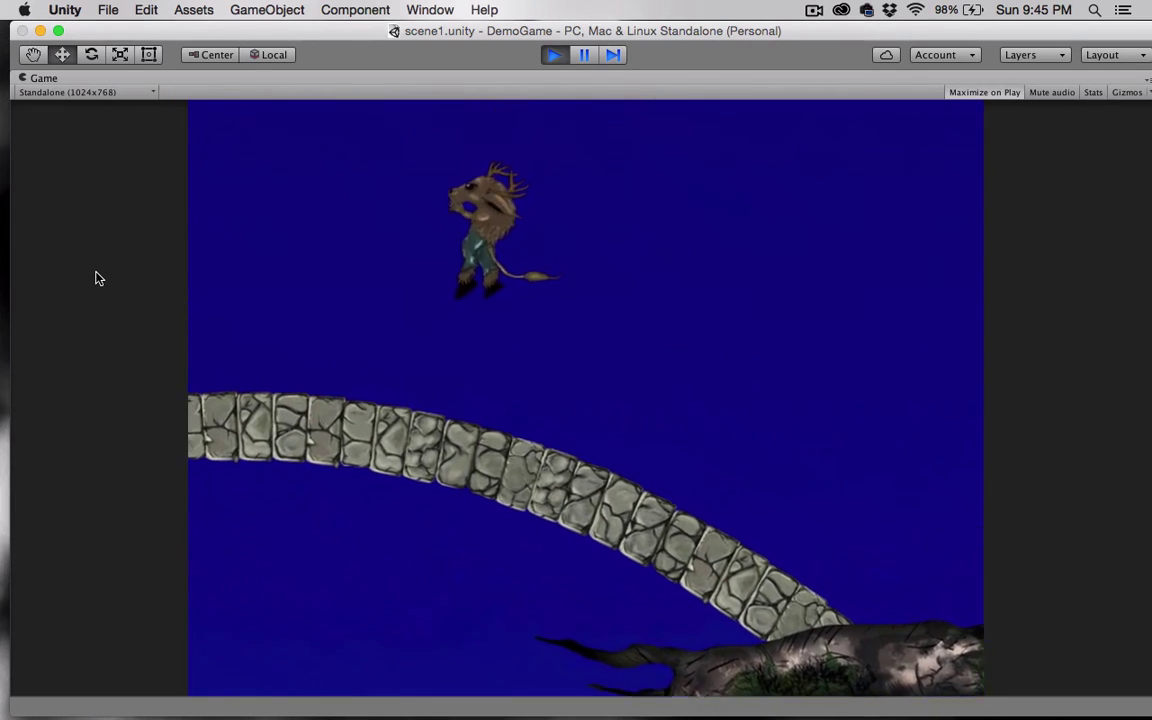
key(Right)
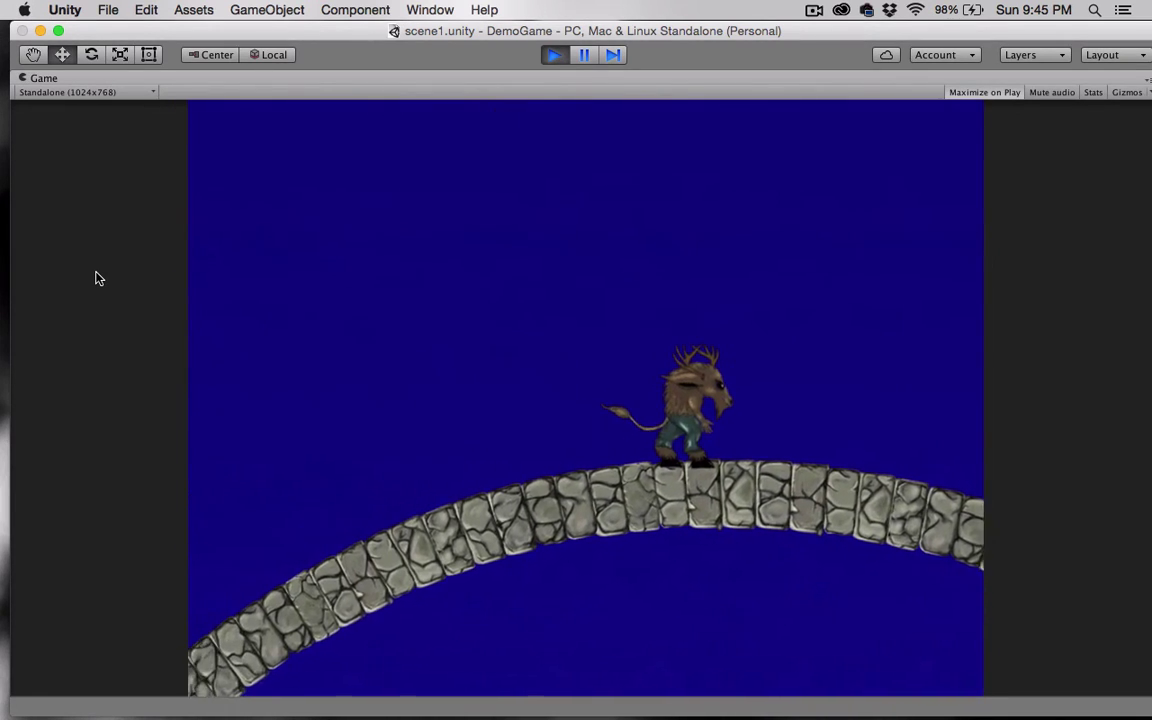
key(Right)
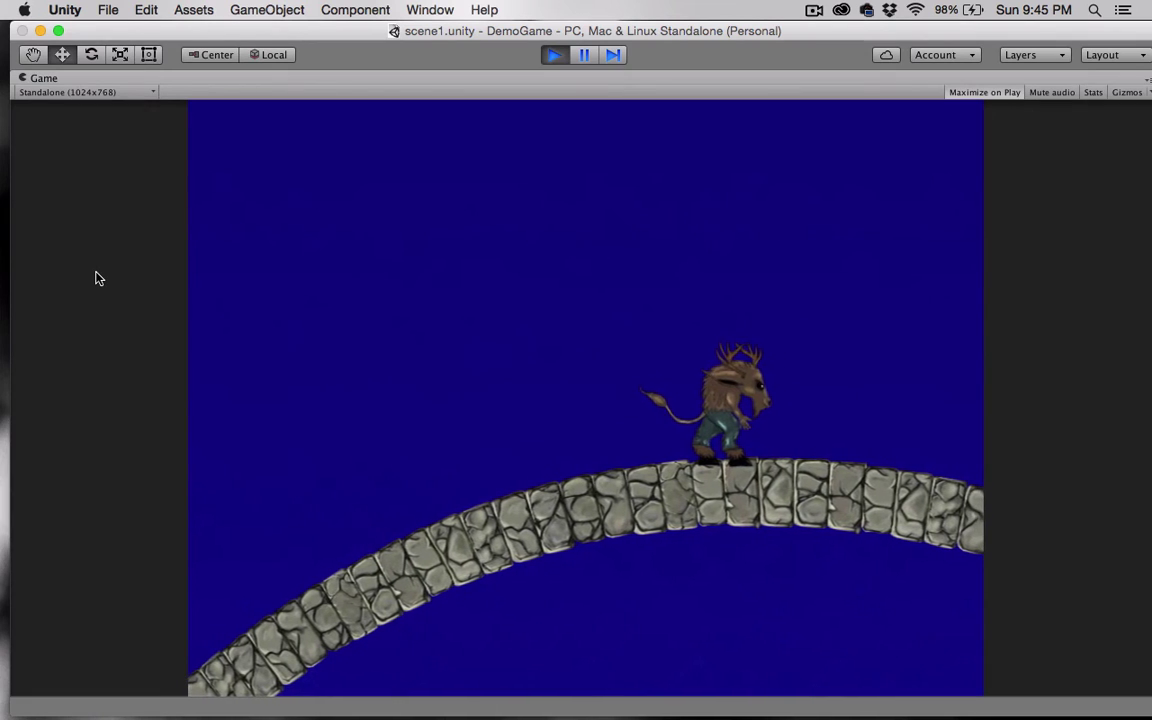
key(Right)
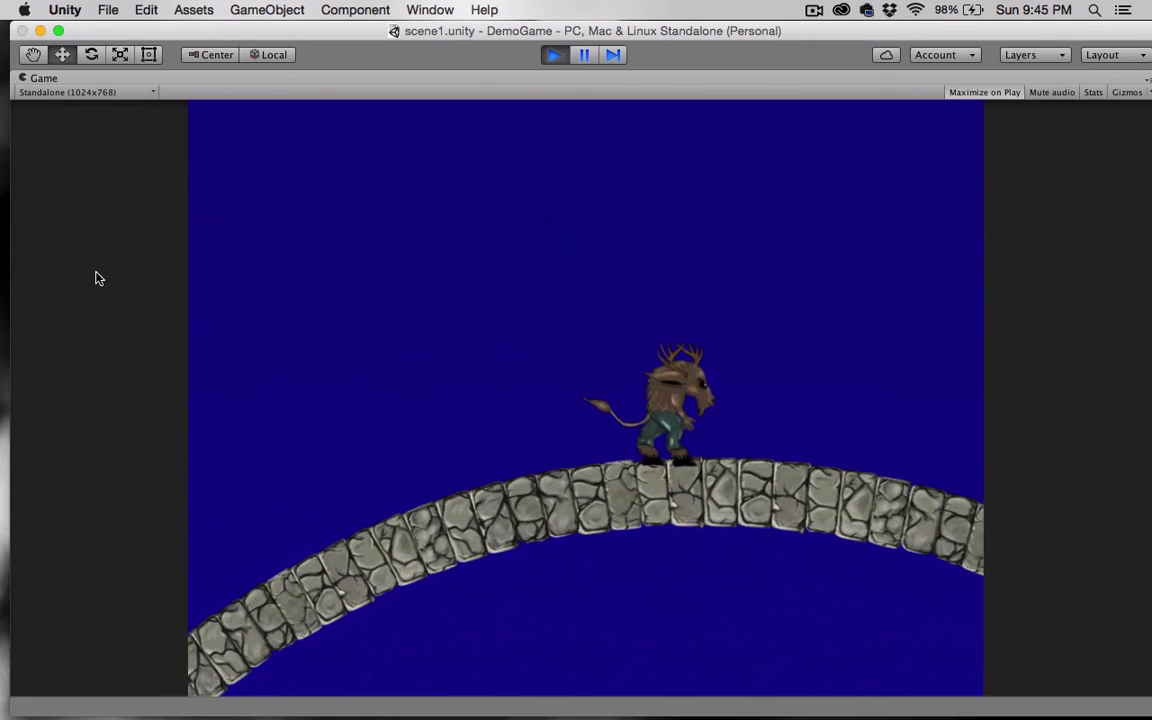
key(Right)
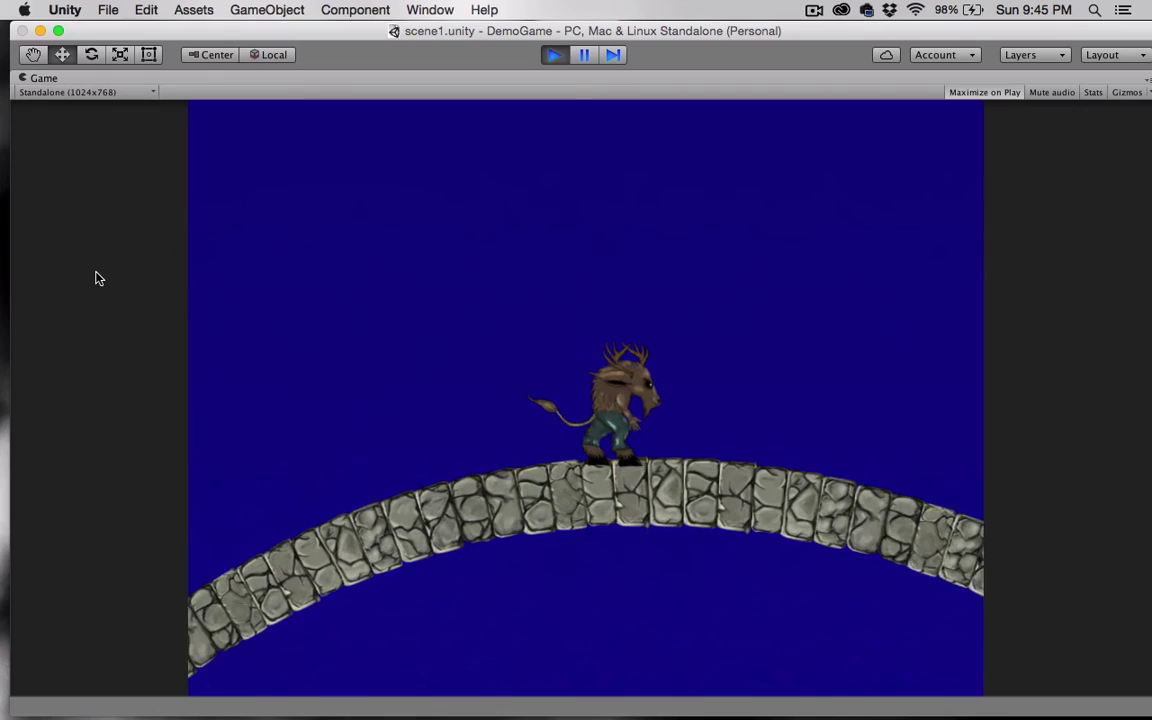
key(Right)
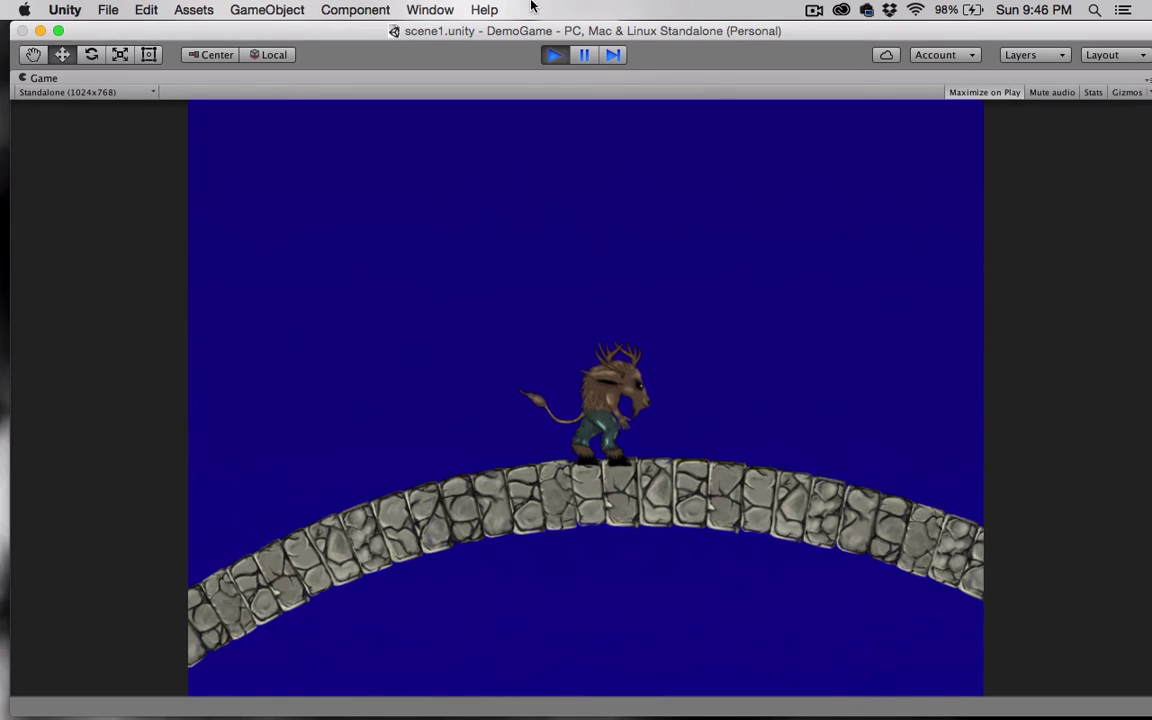
click(553, 54)
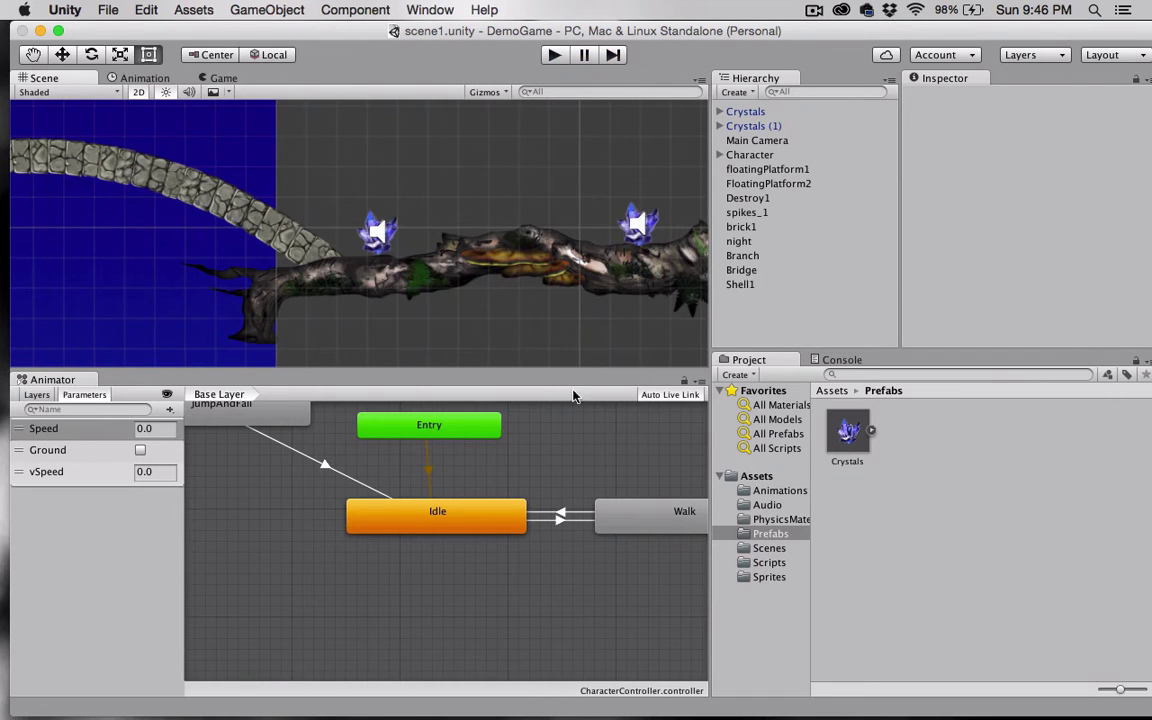
- Select the Crystals instance nearest the bridge to inspect its colliders and components
scroll(566, 283, down, 5)
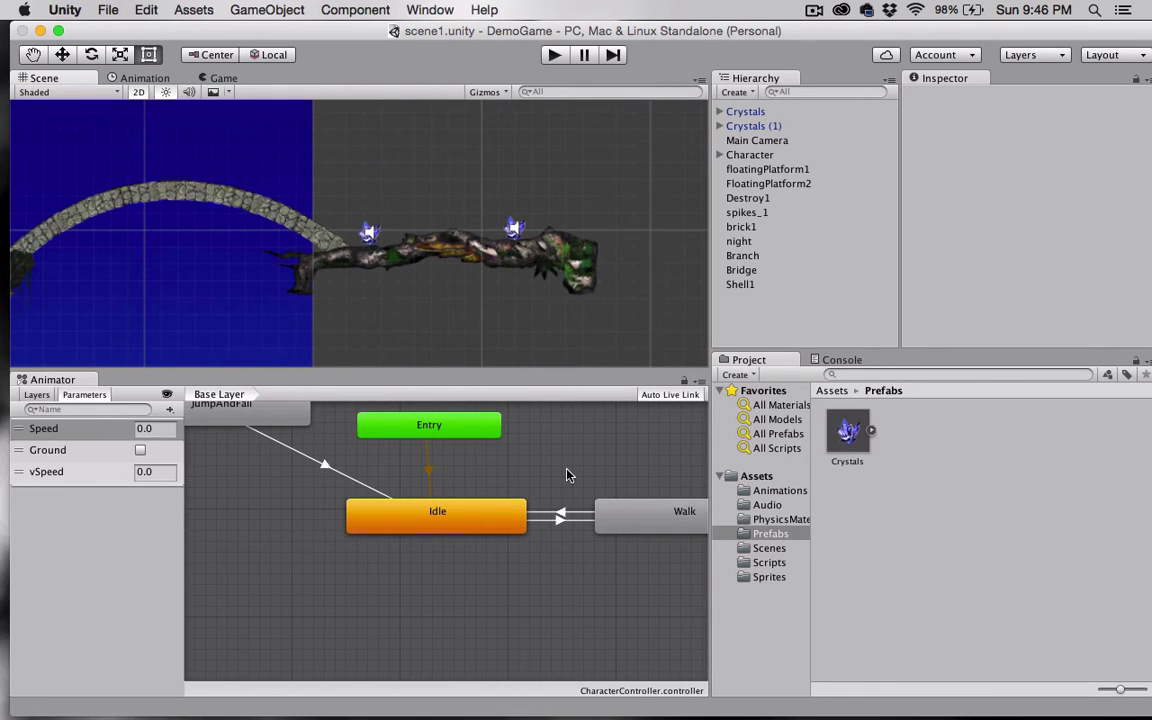
scroll(368, 205, up, 5)
click(380, 213)
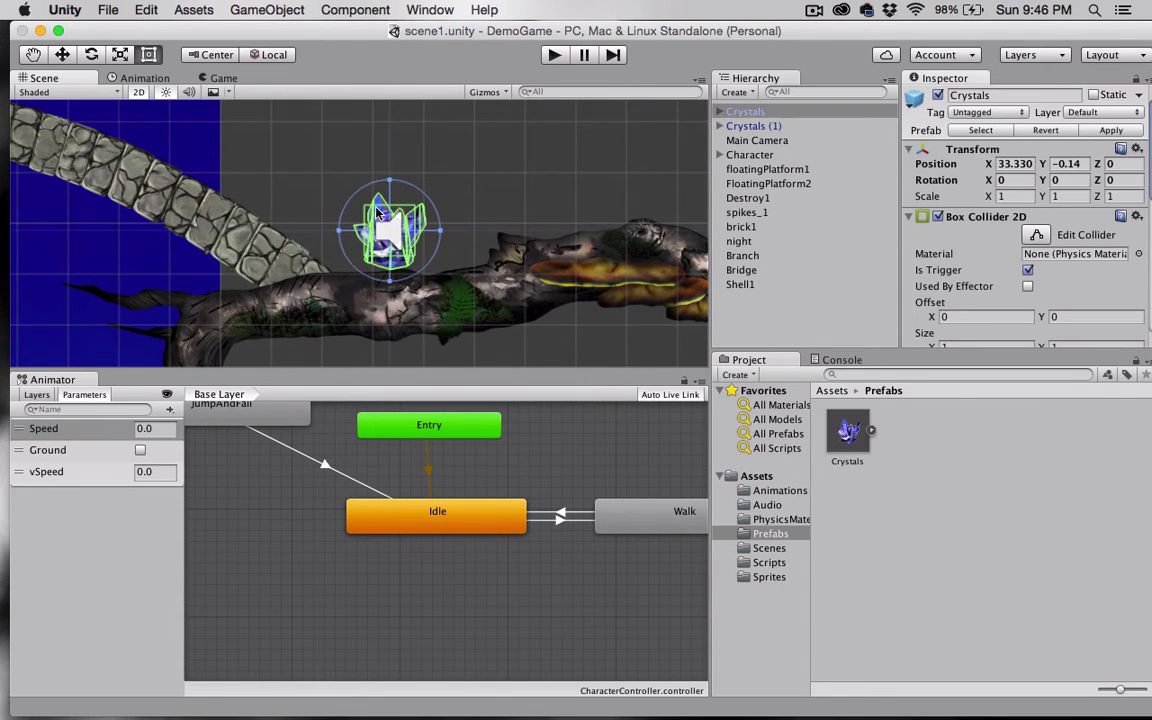
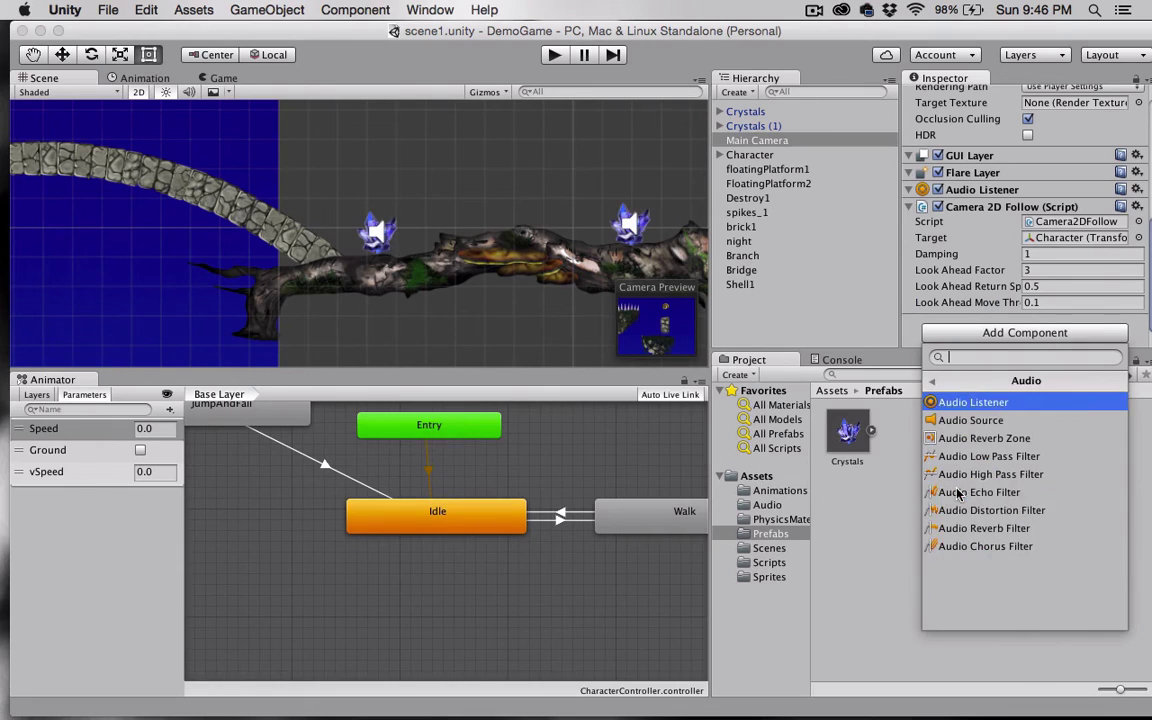
- Add an Audio Source component to Main Camera and assign bgMuse_bw from the Audio folder as its AudioClip
click(937, 421)
scroll(958, 285, down, 10)
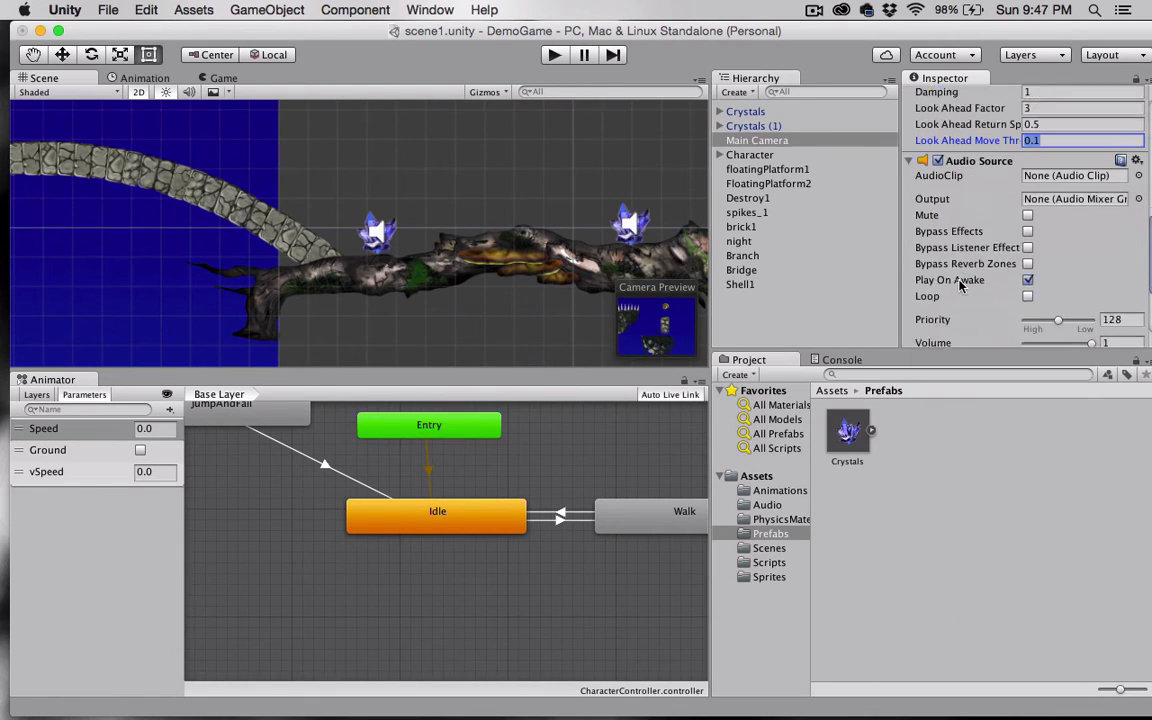
click(766, 505)
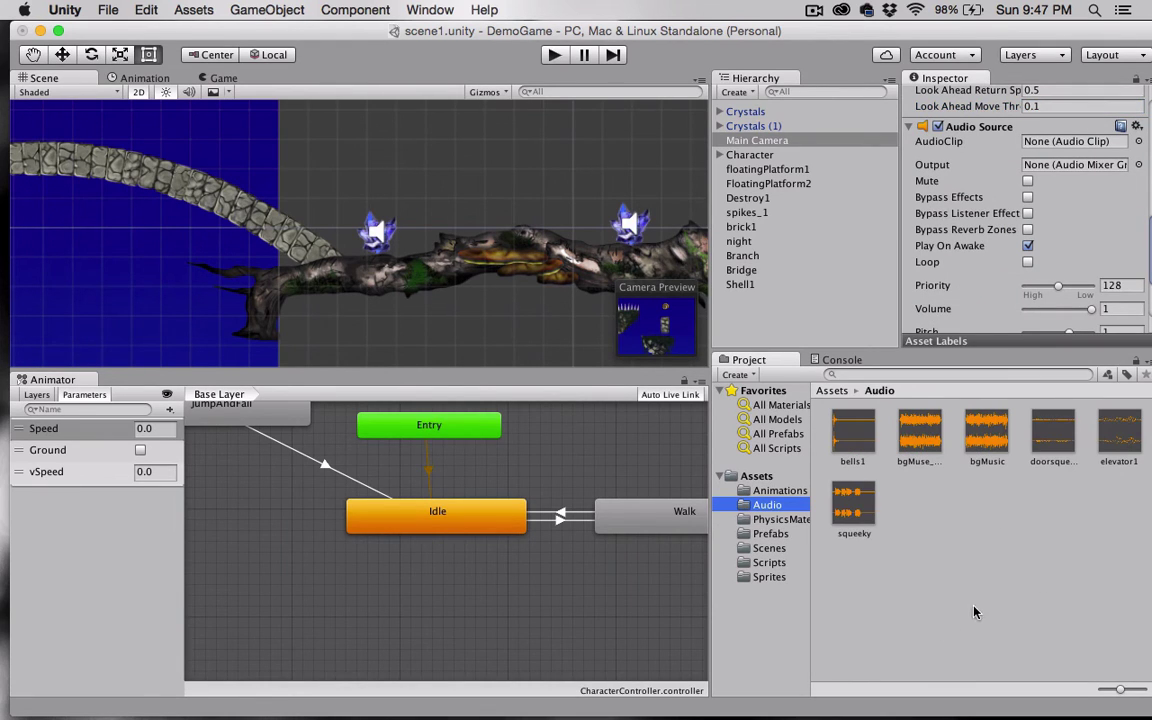
click(911, 459)
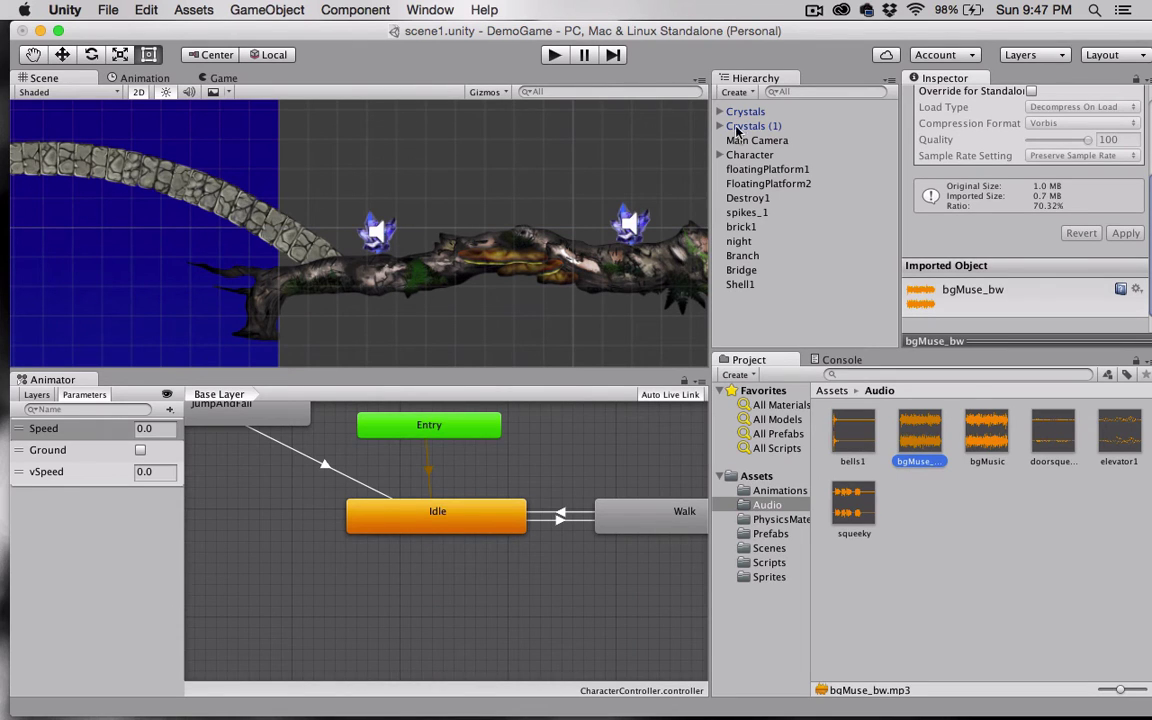
click(735, 141)
click(912, 435)
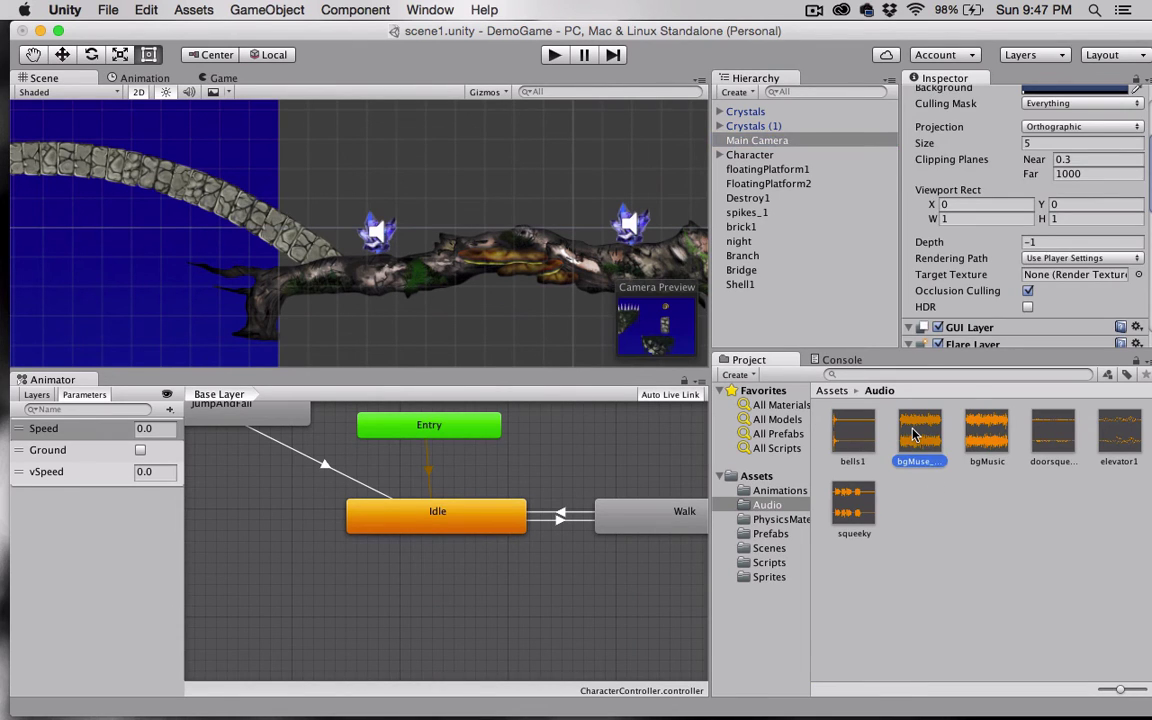
click(745, 141)
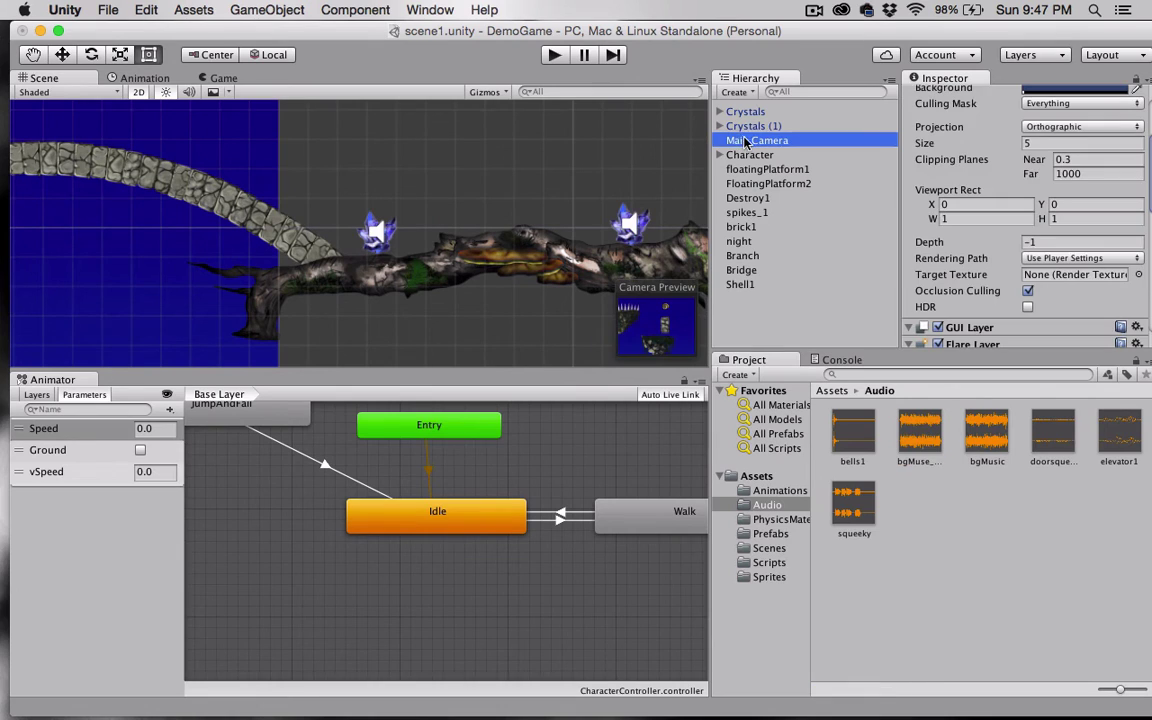
scroll(959, 217, down, 10)
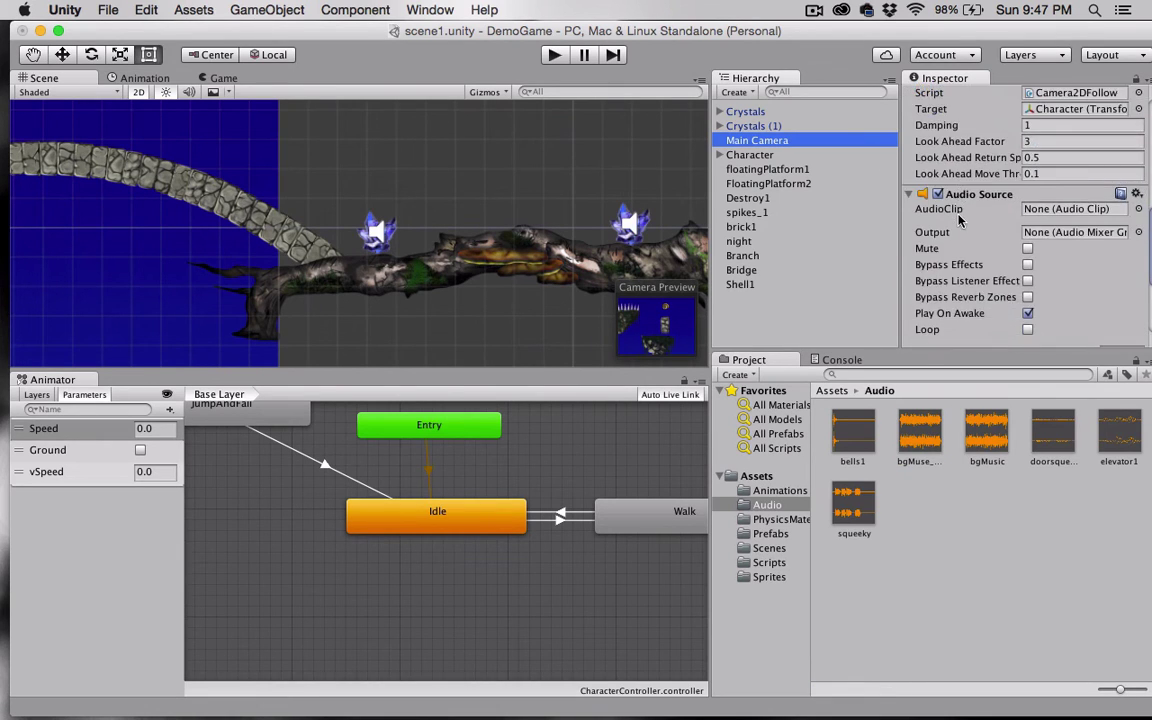
scroll(927, 205, up, 2)
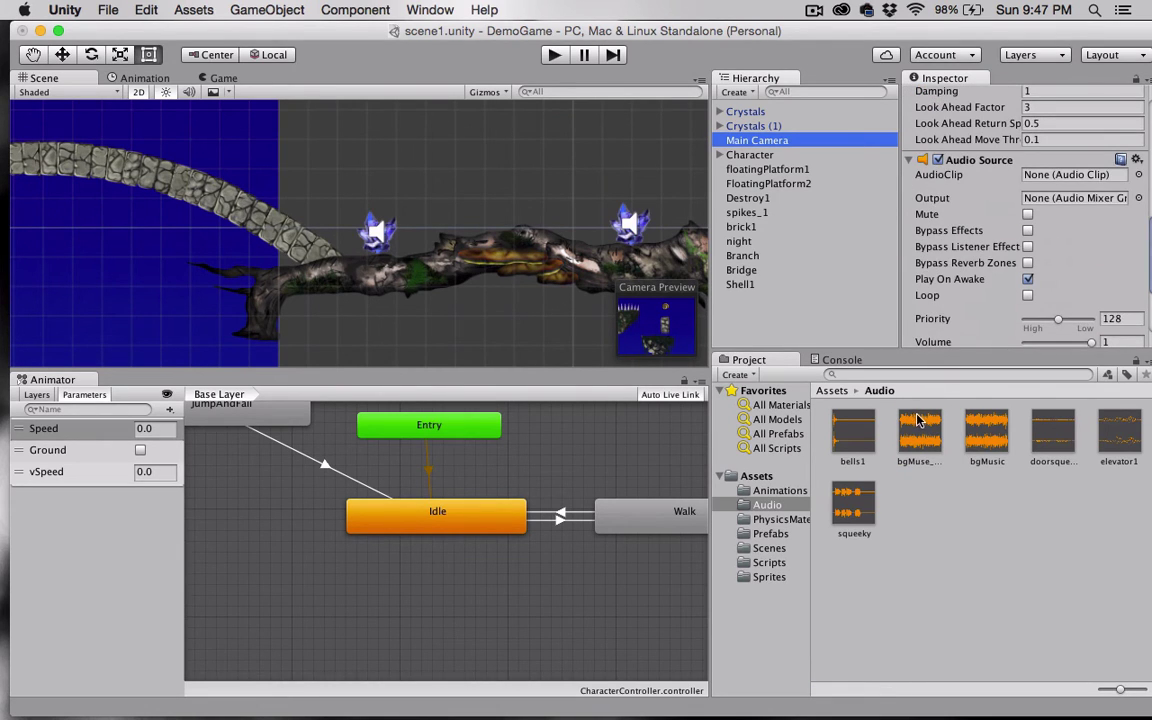
drag(920, 420, 1045, 176)
scroll(980, 317, down, 5)
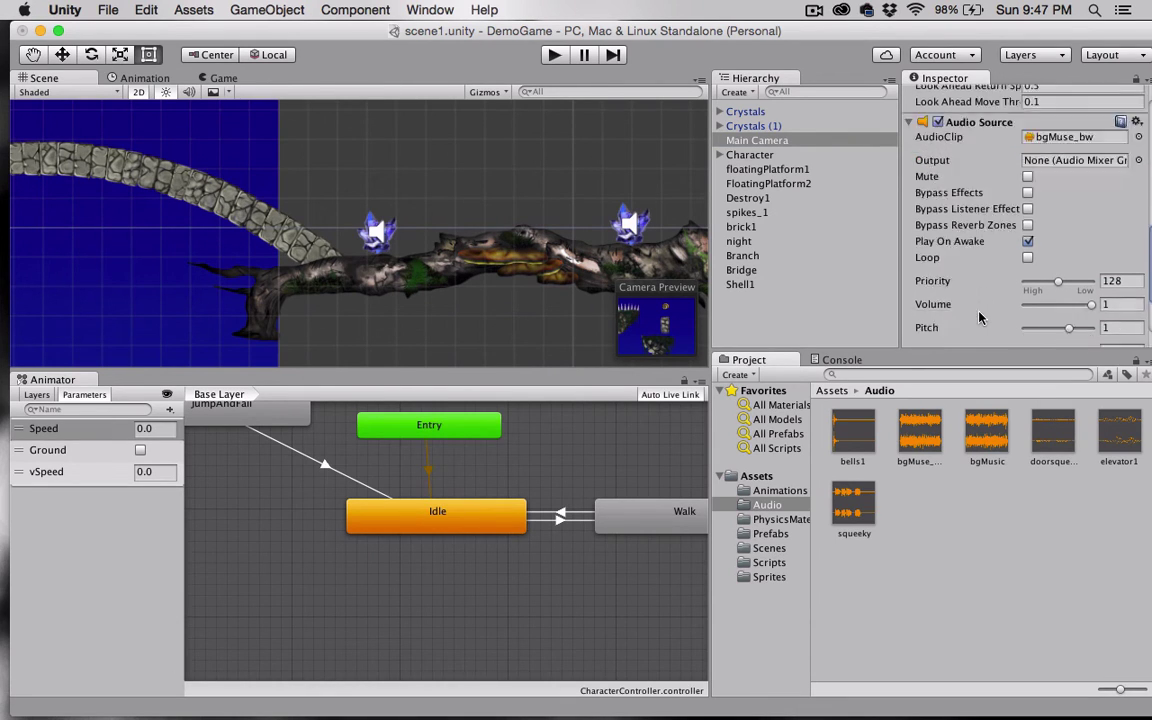
- Check the Play On Awake option in Main Camera's Audio Source settings and start a play test
scroll(980, 317, up, 3)
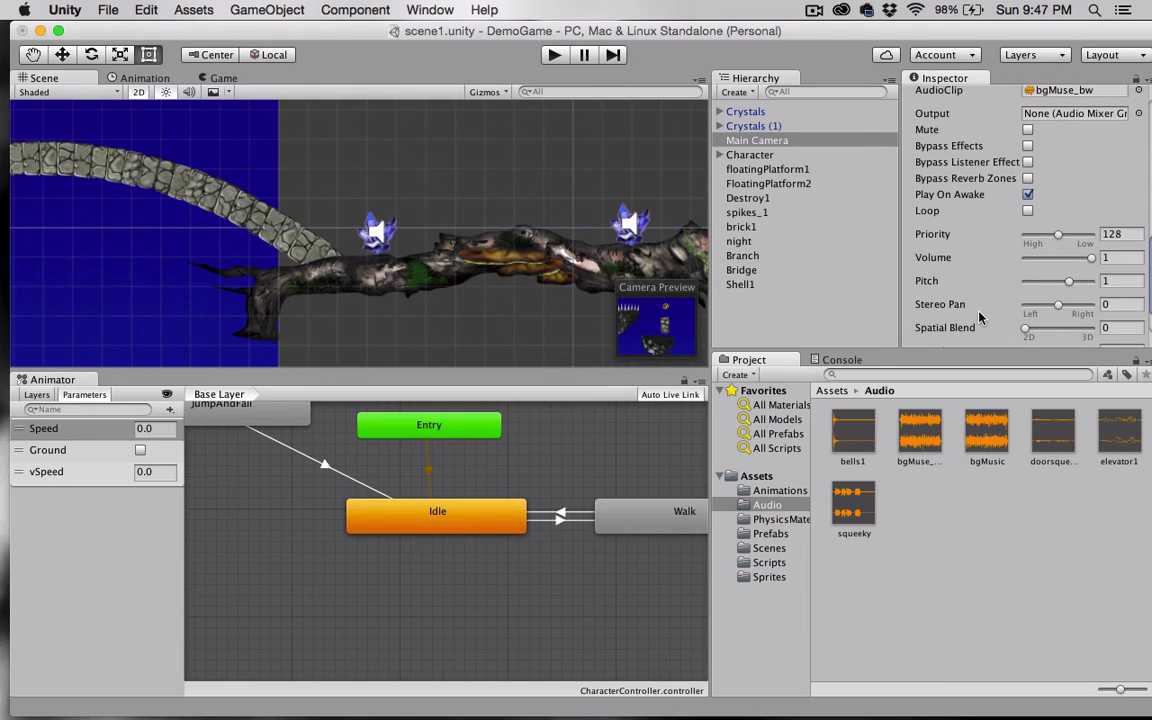
click(1027, 195)
click(553, 54)
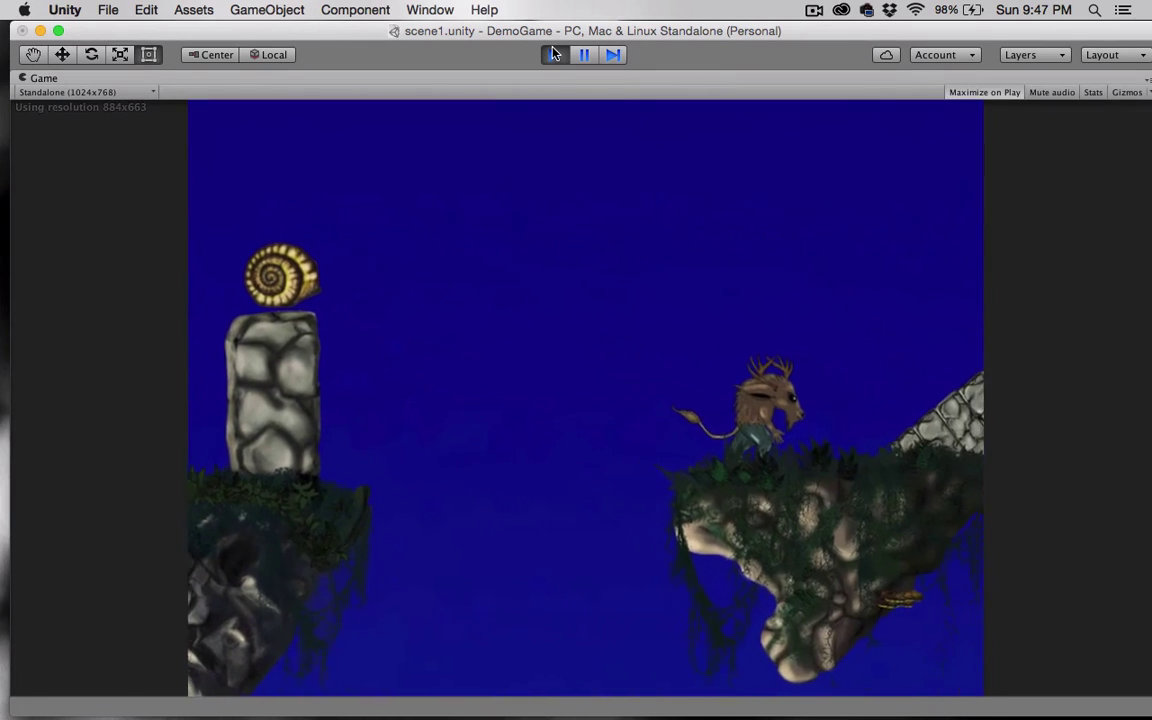
- Raise the sound volume and take the character over the bridge and into both crystals on the branch
key(XF86AudioRaiseVolume)
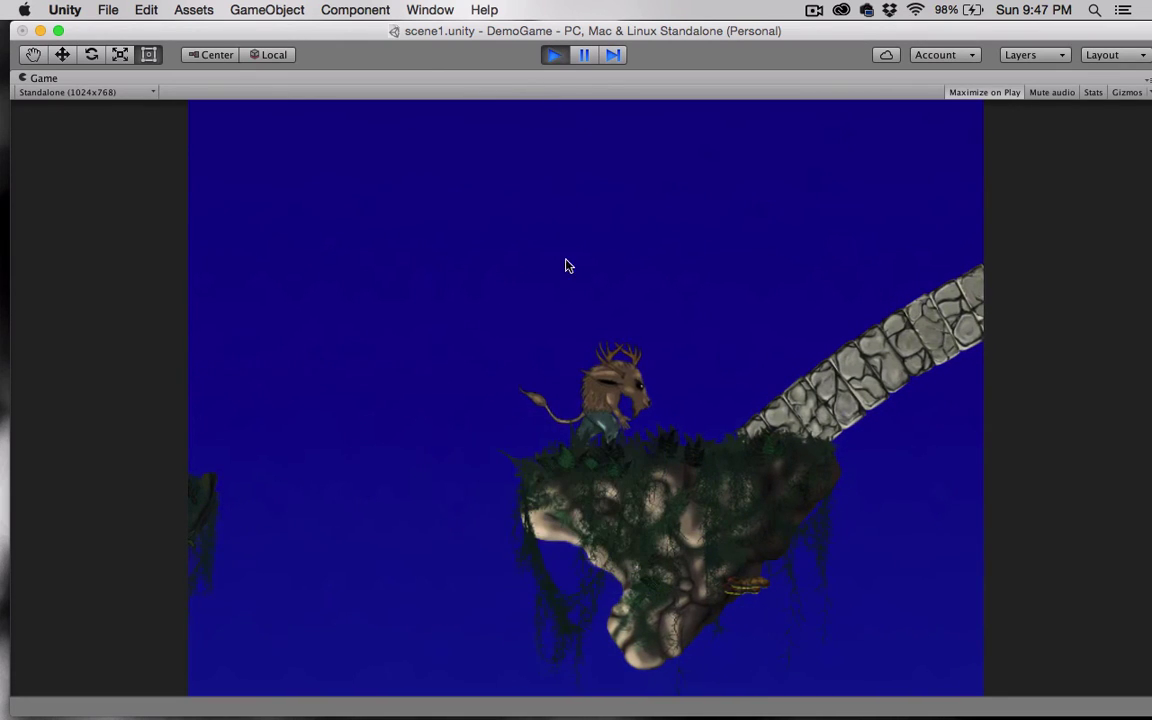
key(Right)
key(space)
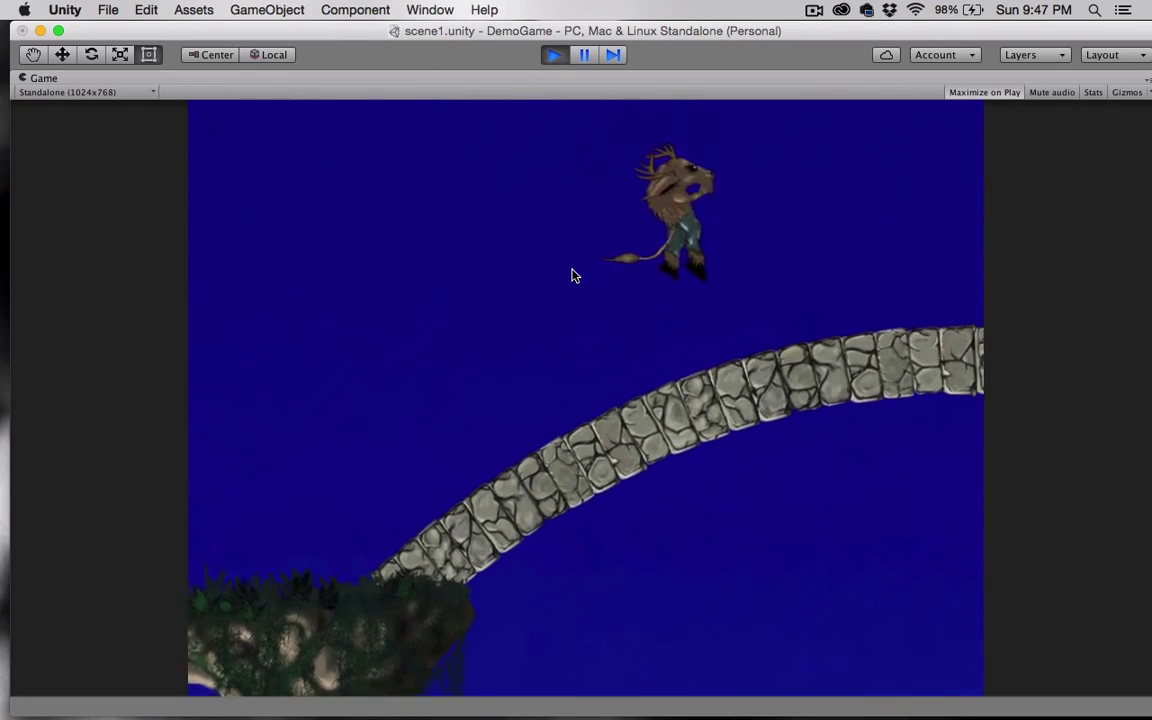
key(Right)
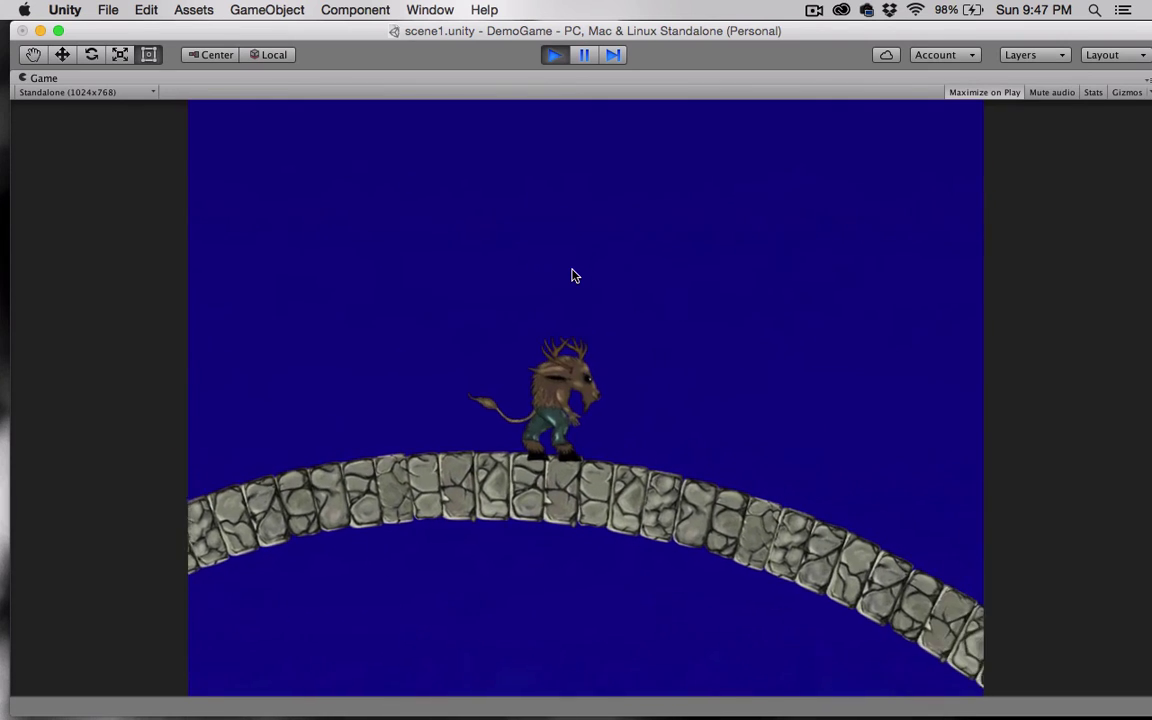
key(Right)
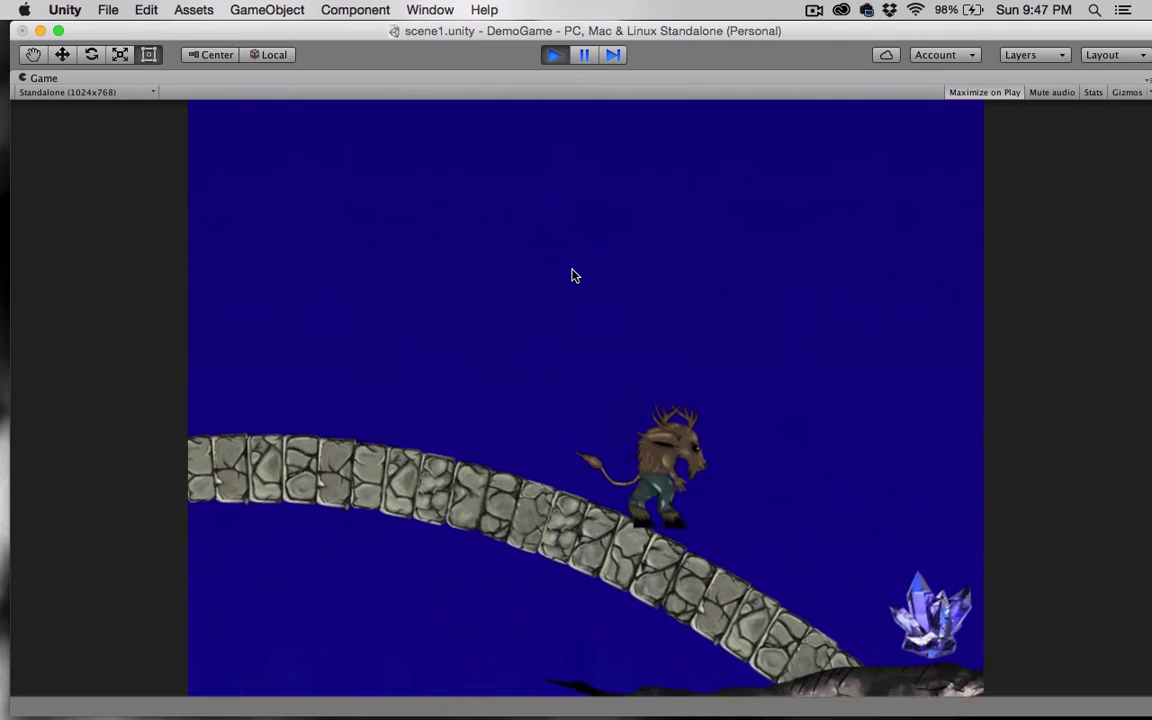
key(space)
key(Right)
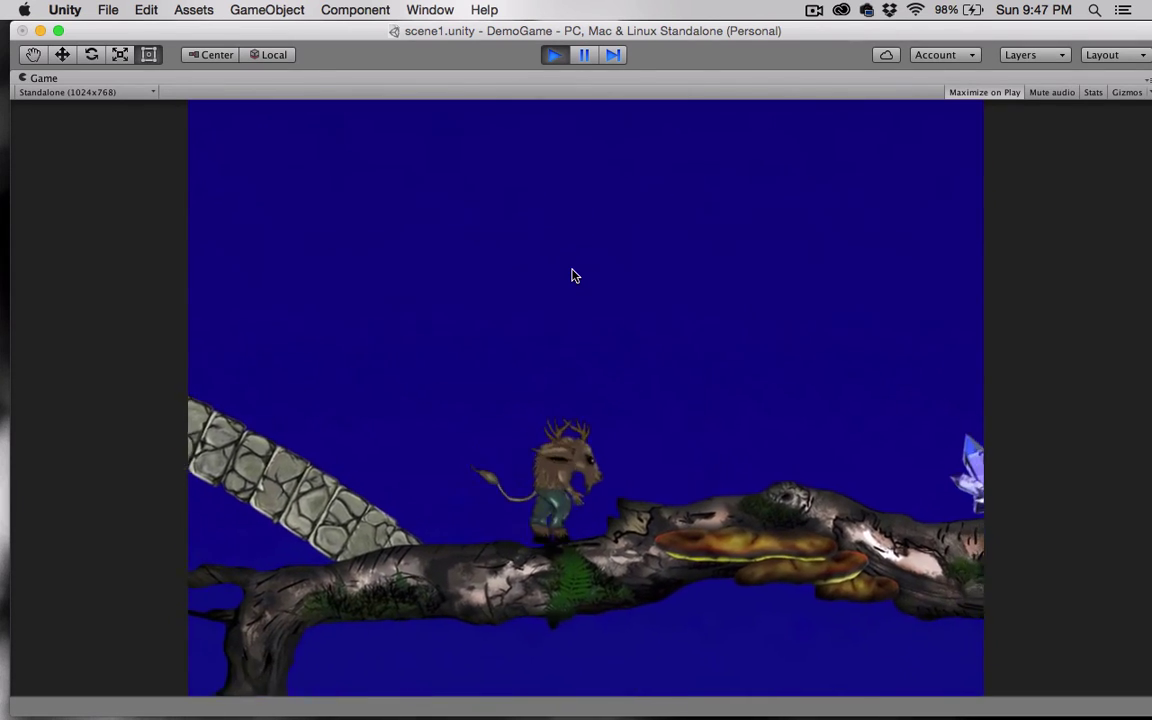
key(space)
key(Right)
key(space)
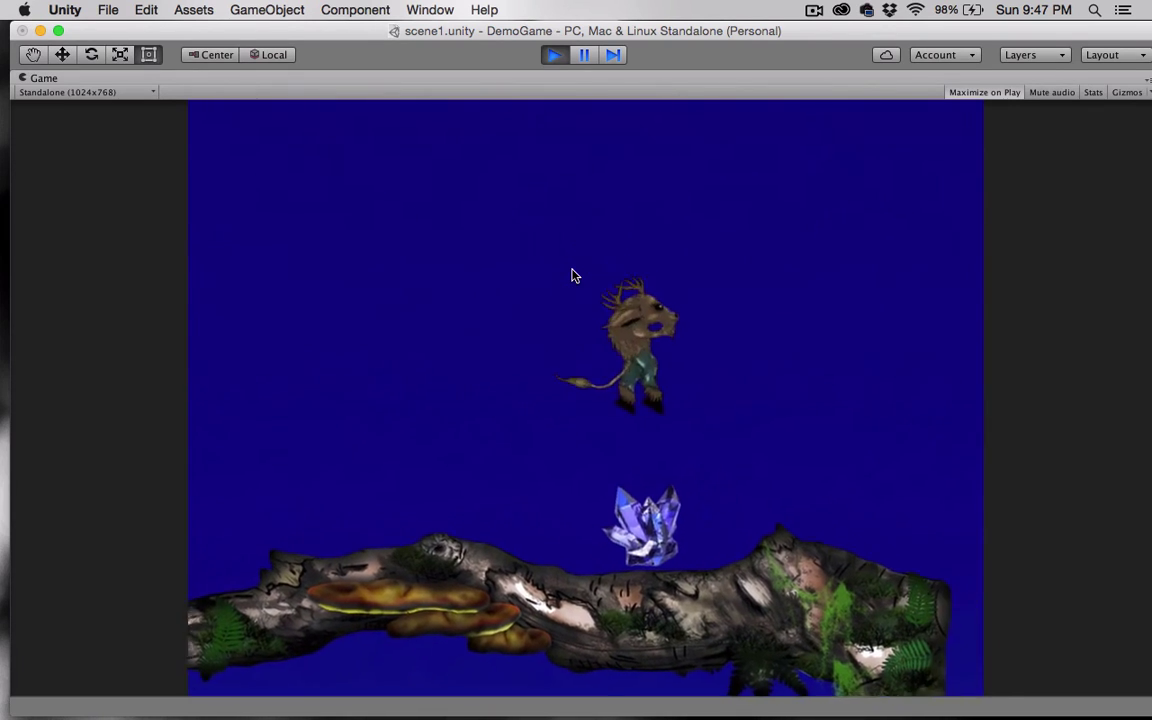
key(Right)
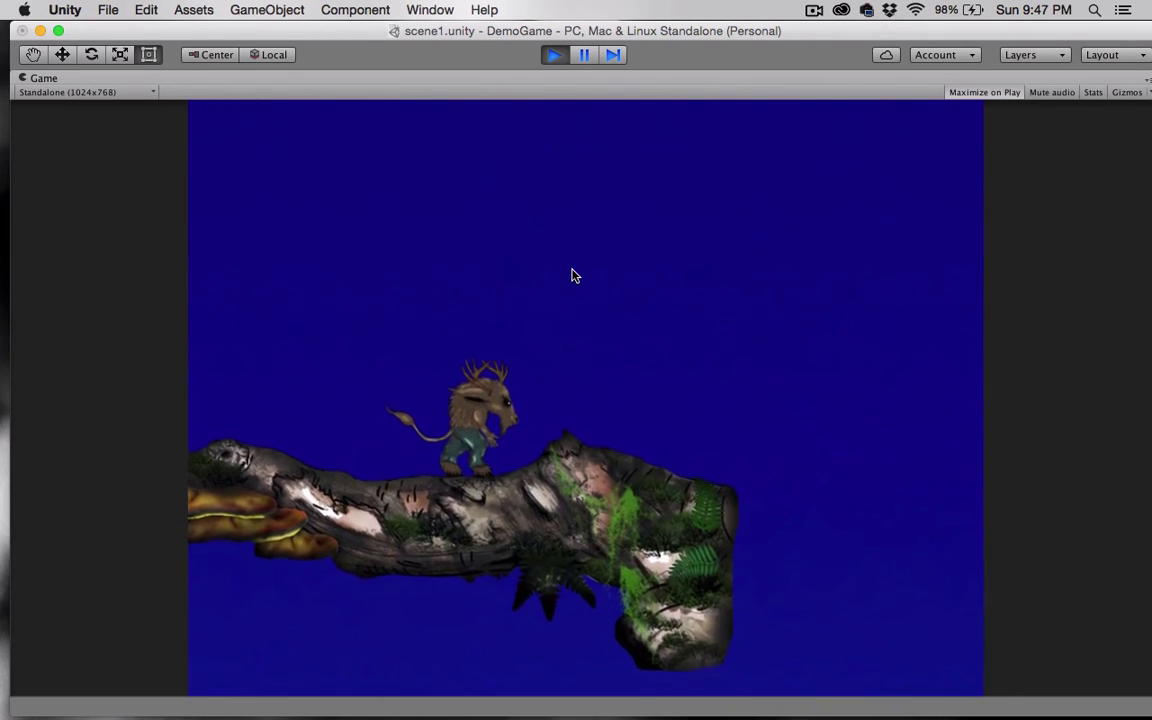
- Take the character back along the branch to the top of the bridge, jumping along the way
key(Left)
key(space)
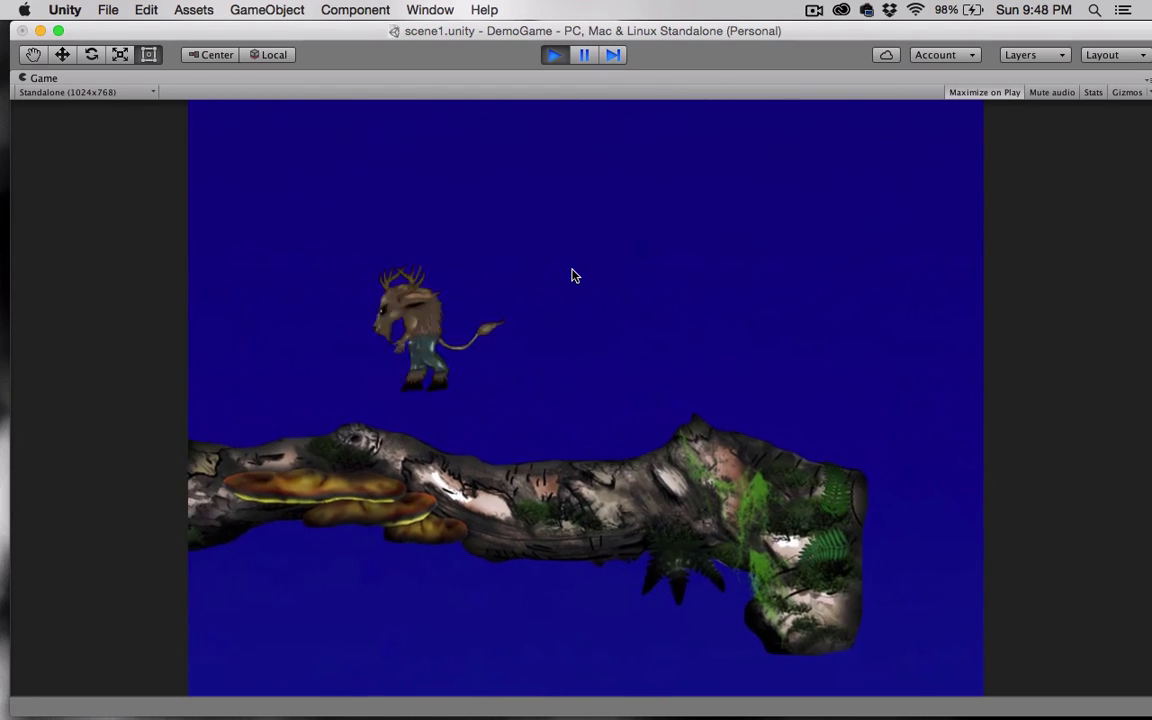
key(Left)
key(space)
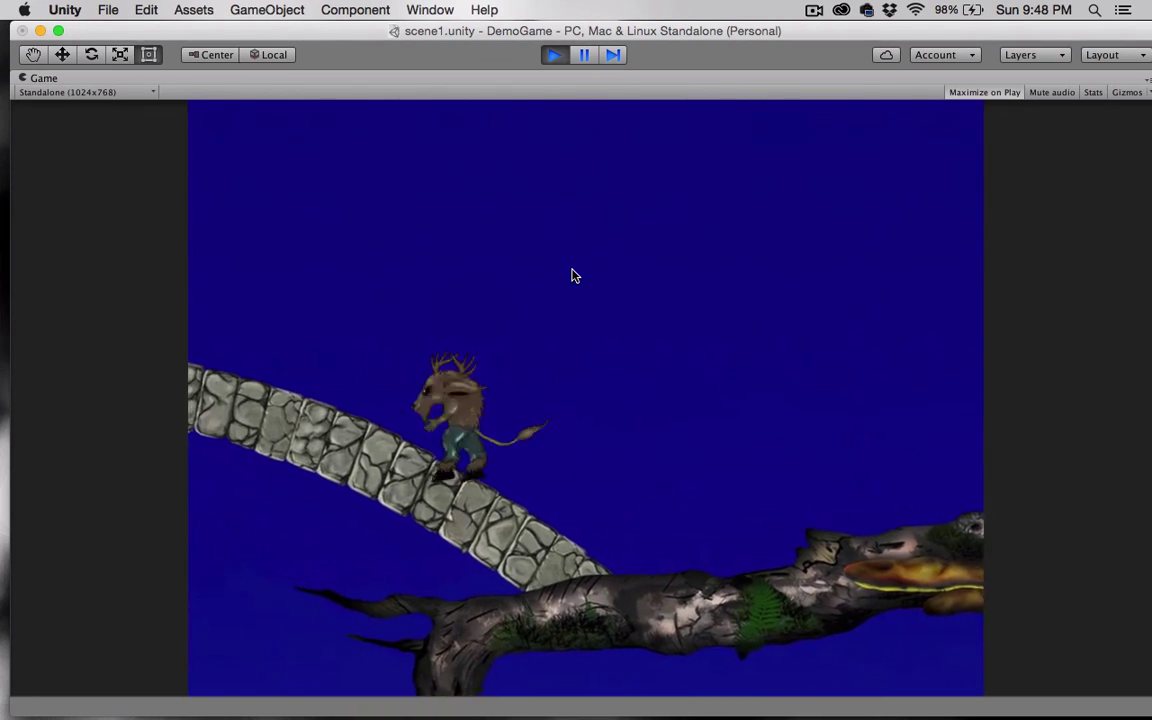
key(space)
key(Right)
key(space)
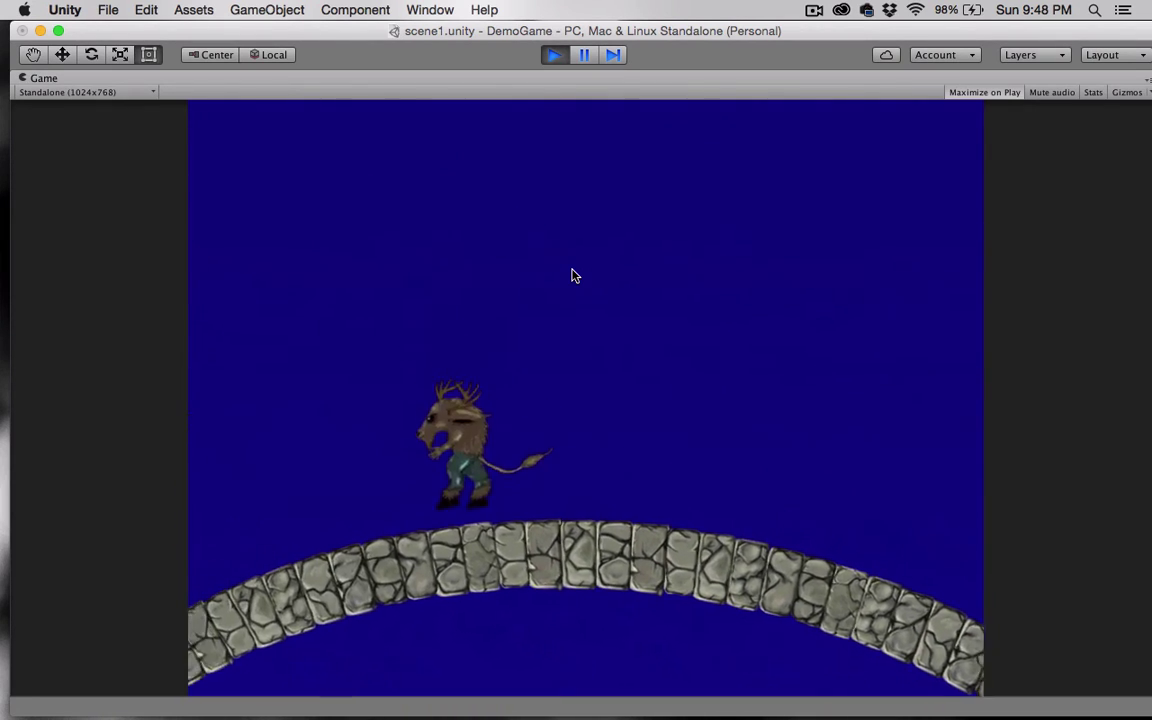
key(Right)
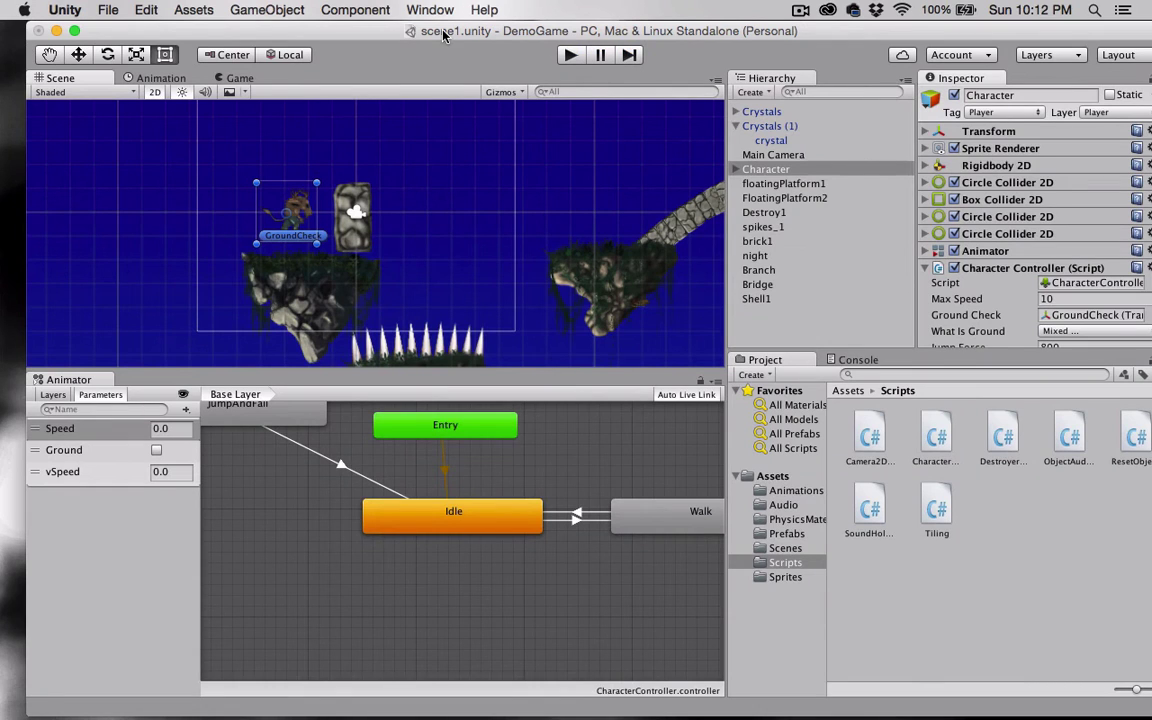
- Play-test scene1 from the starting platform, taking the character over the brick and gap onto the bridge, and stop the test
scroll(424, 259, down, 5)
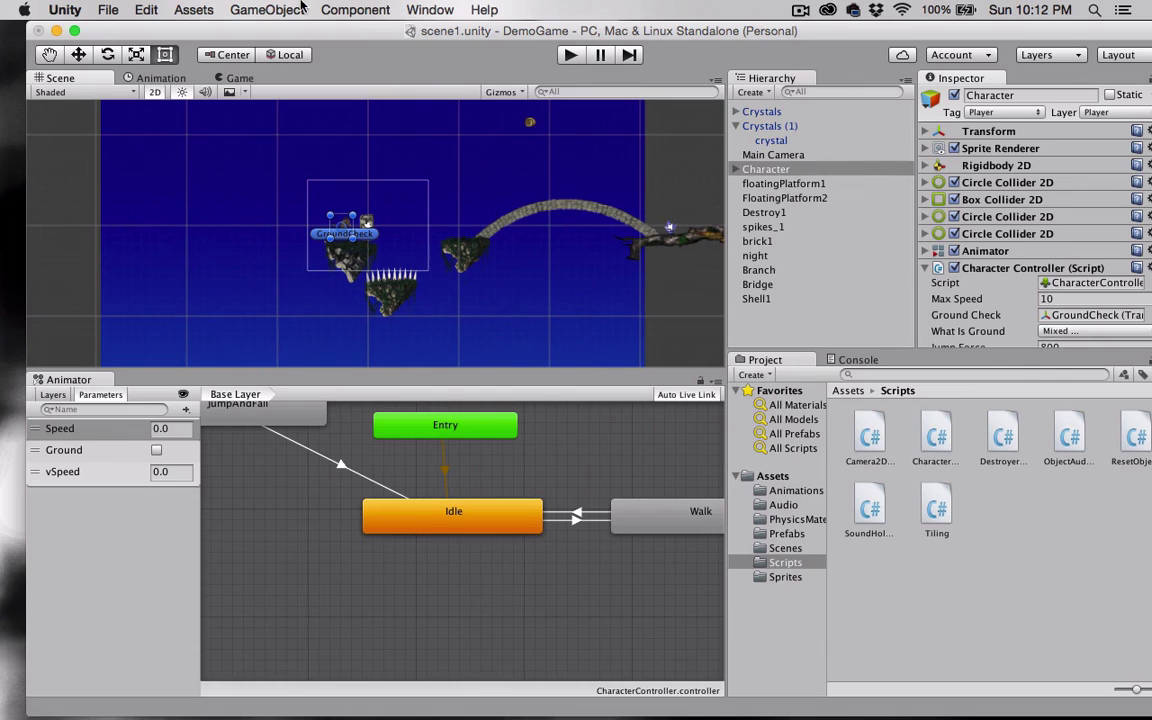
click(571, 55)
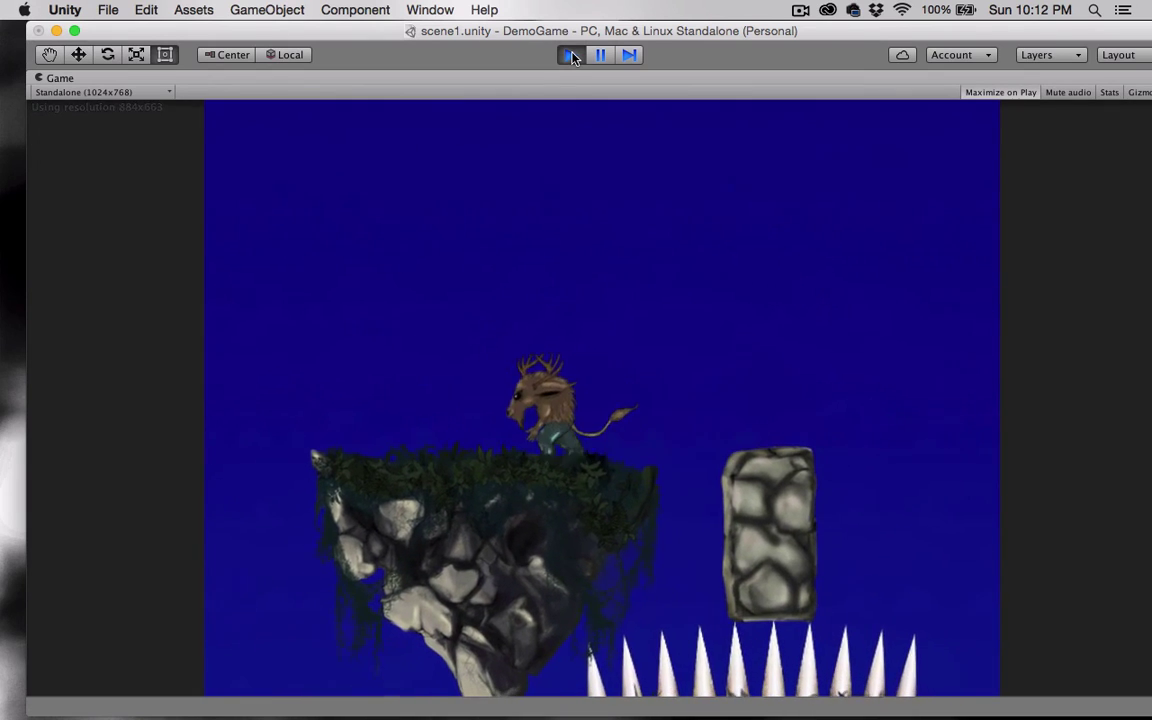
key(Right)
key(space)
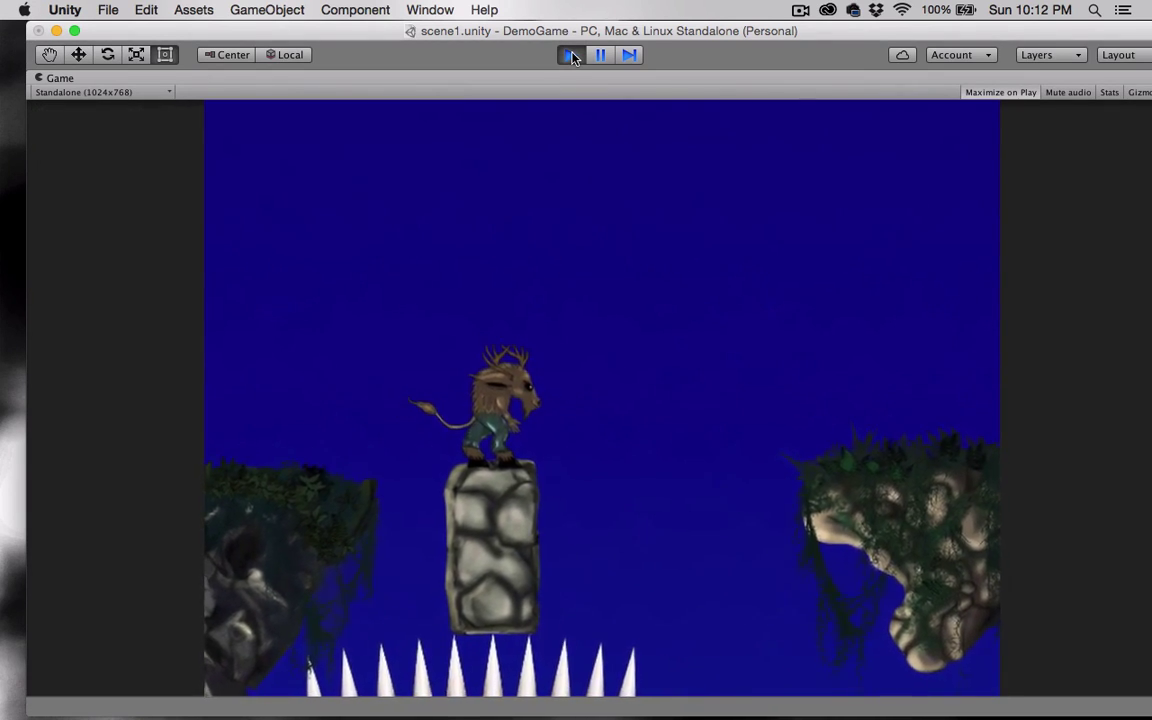
key(space)
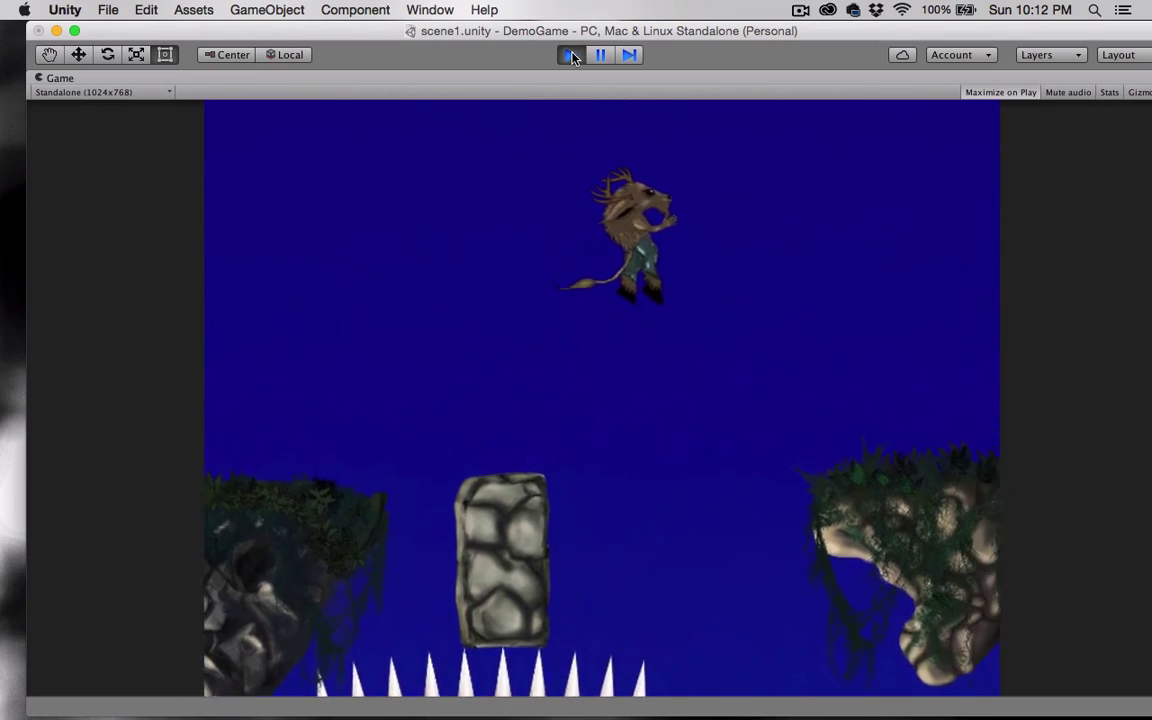
key(Left)
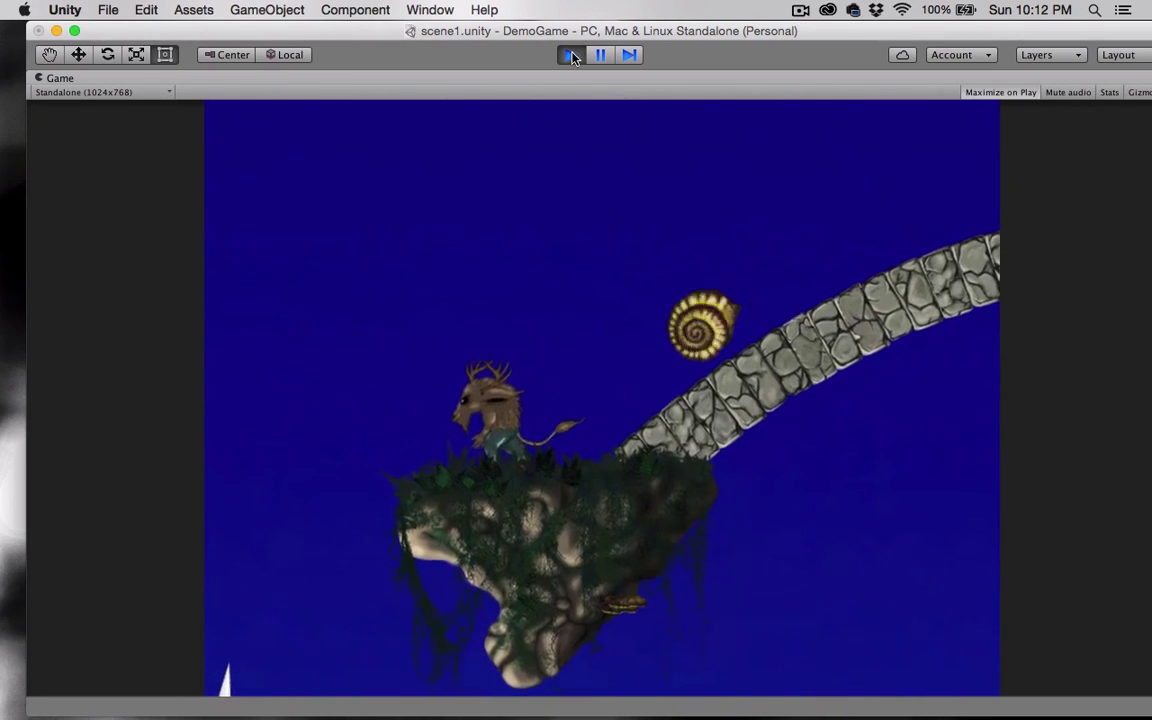
key(space)
key(Right)
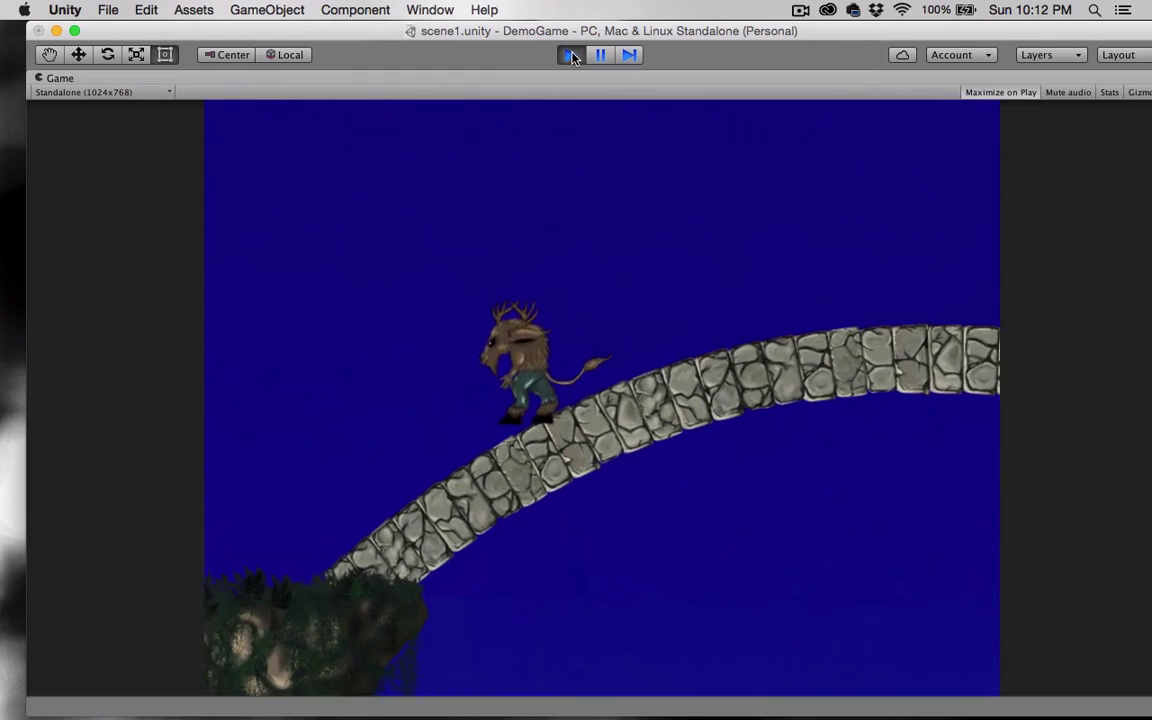
click(573, 56)
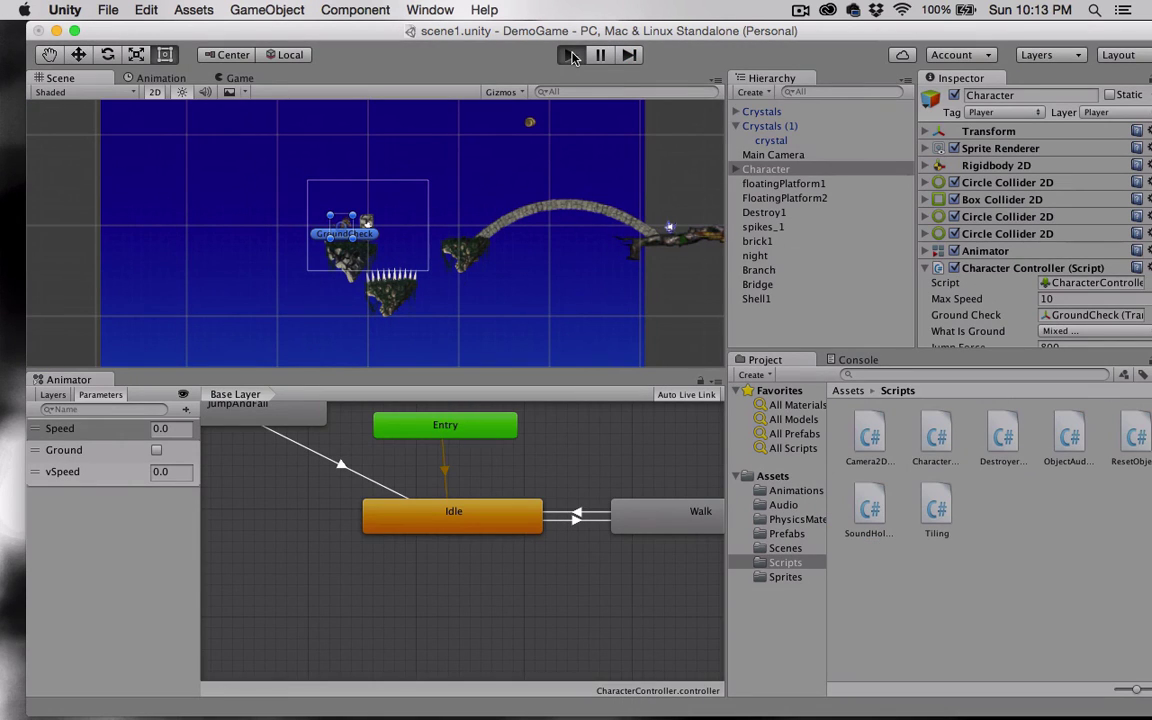
- Run the play test again, jumping the character from the brick to the second floating platform and walking up the bridge
click(573, 56)
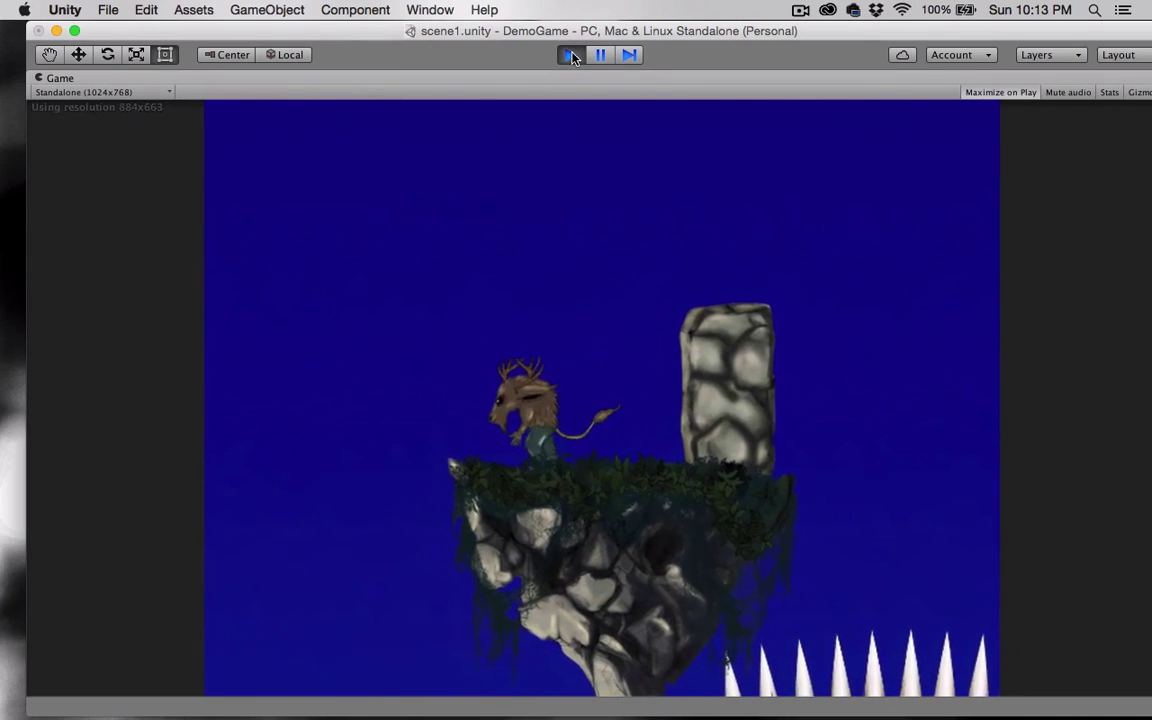
key(Right)
key(space)
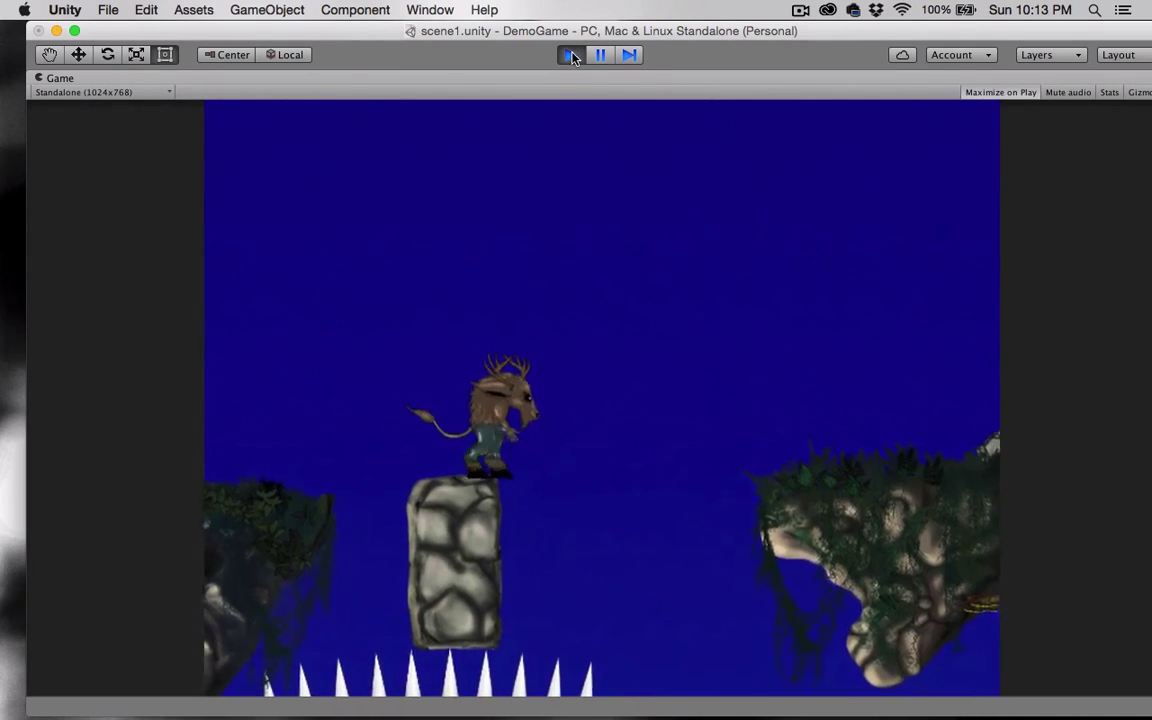
key(Left)
key(Right)
key(space)
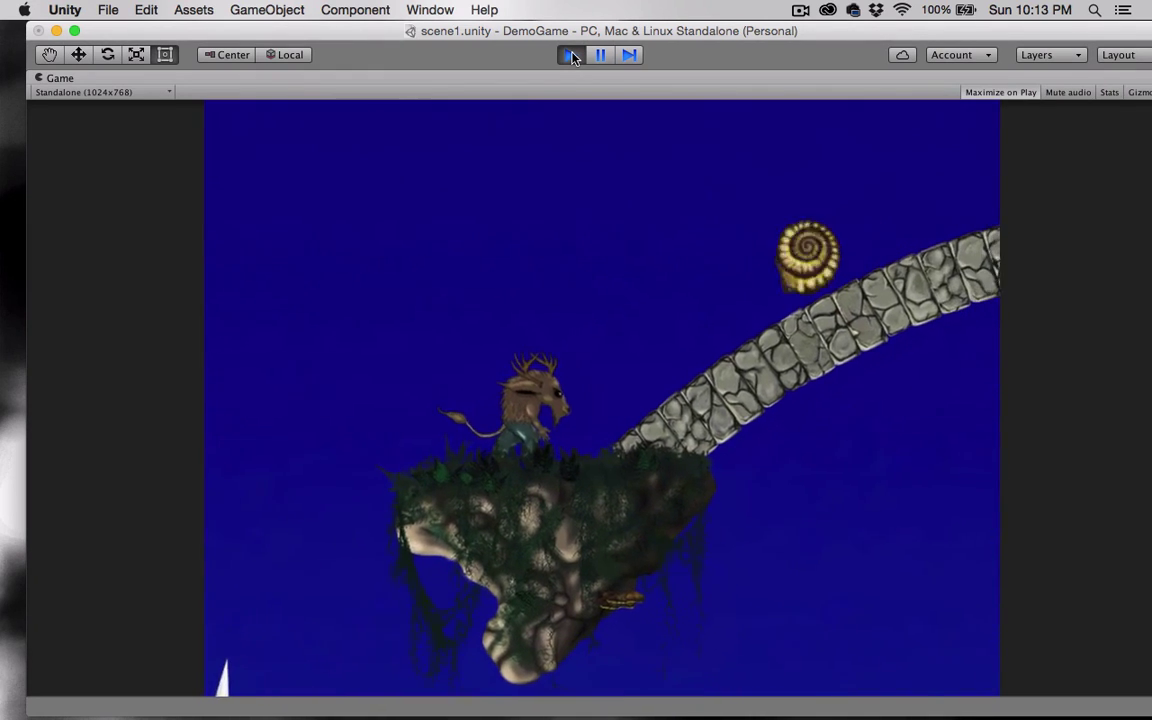
key(space)
key(Right)
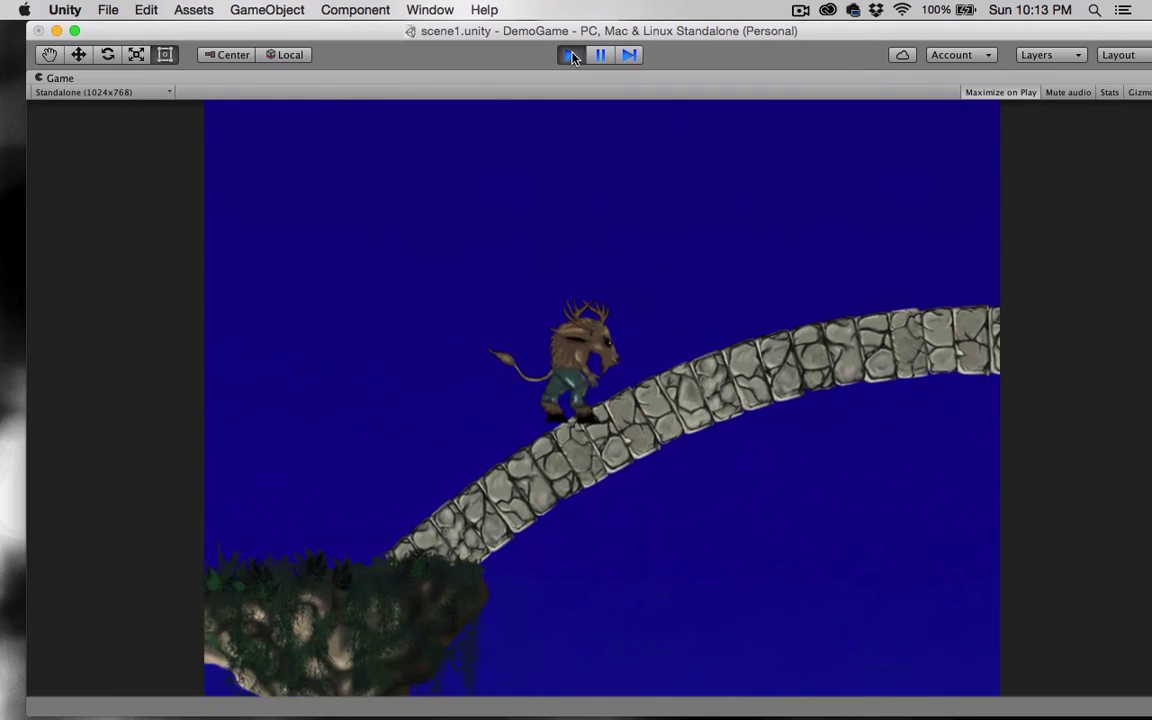
- Take the character down the far side of the bridge into both crystals on the branch and stop the play test
key(space)
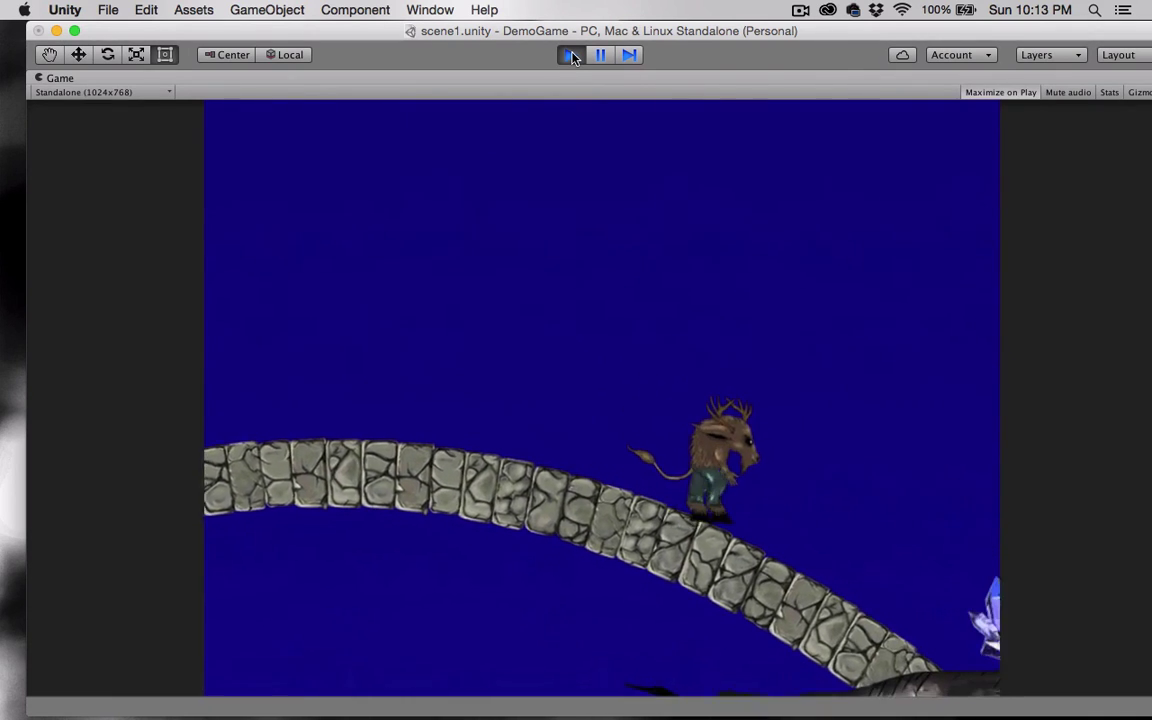
key(space)
key(space)
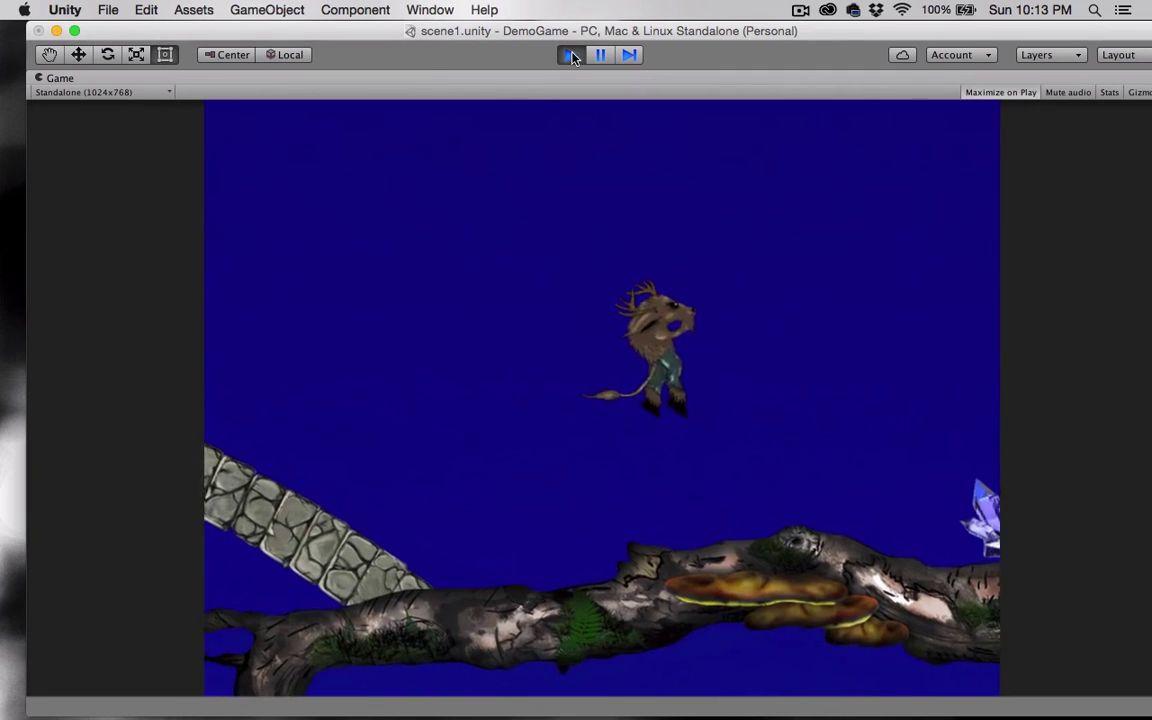
key(space)
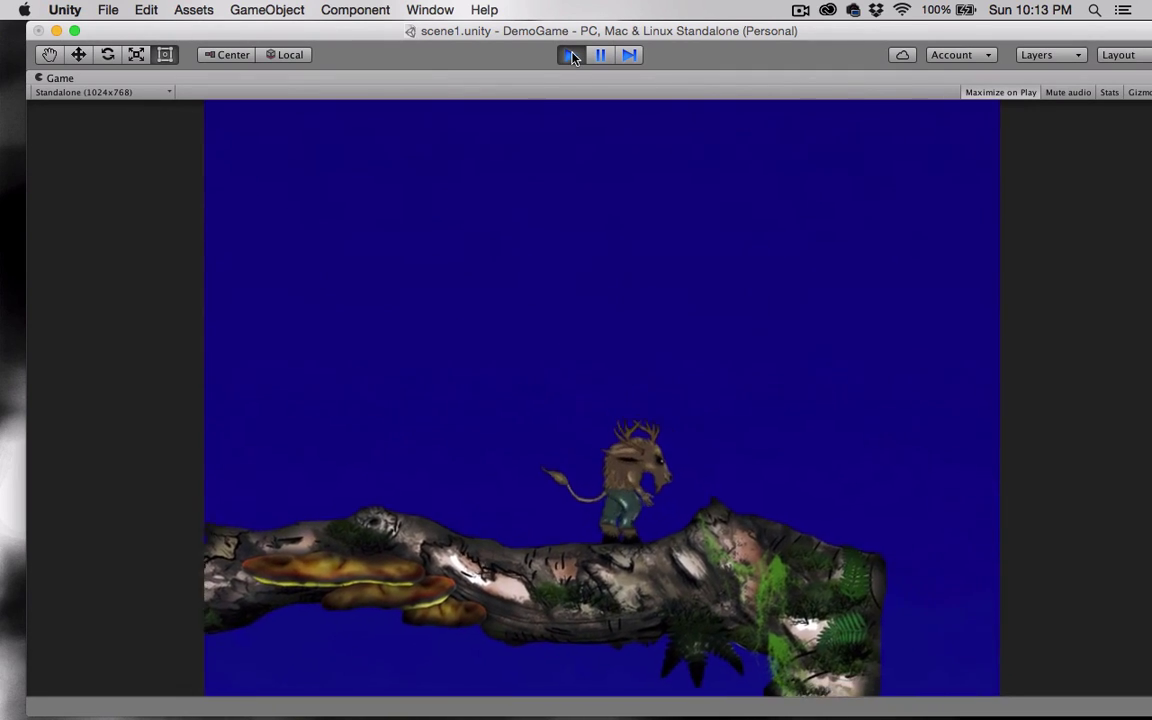
click(572, 57)
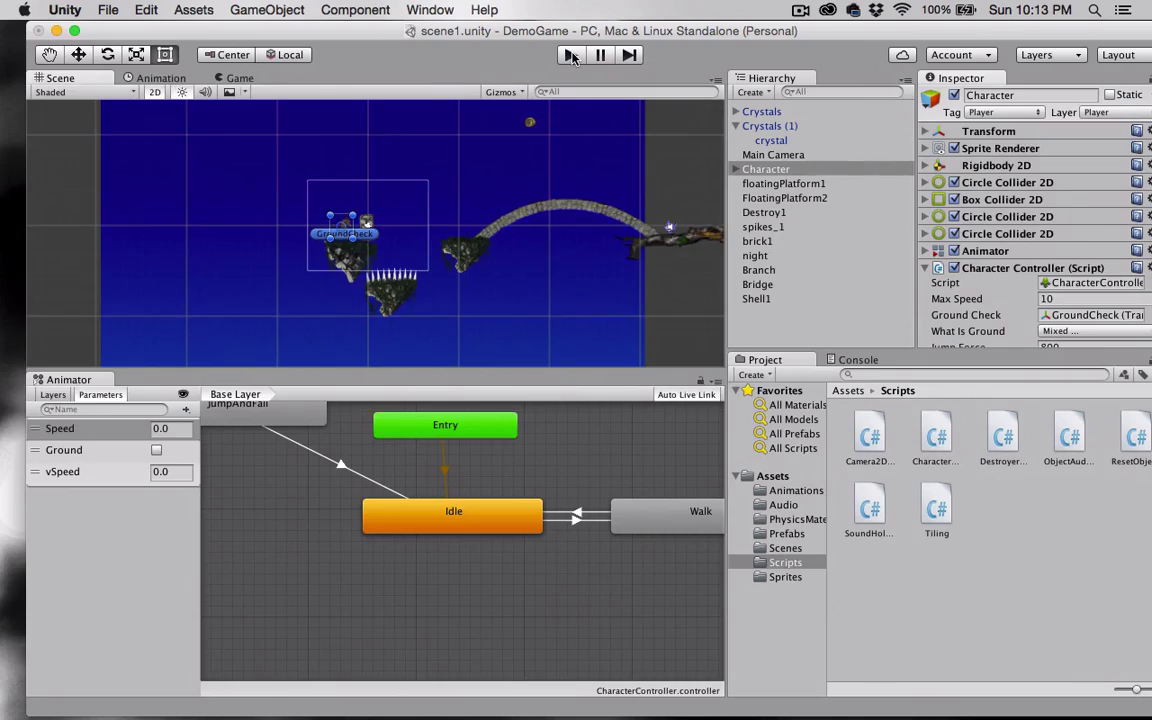